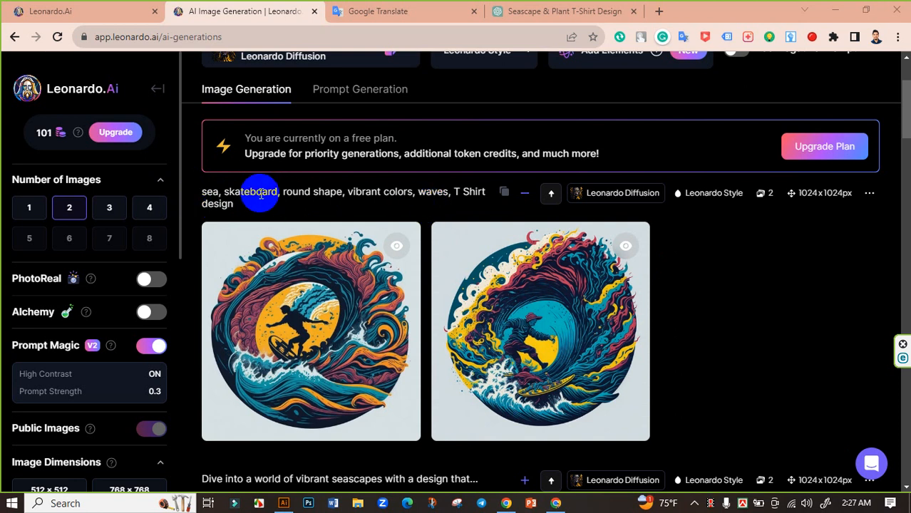
Examine the two generated skateboard wave T-shirt designs together with their prompt and generation settings.
scroll(268, 210, "up", 2)
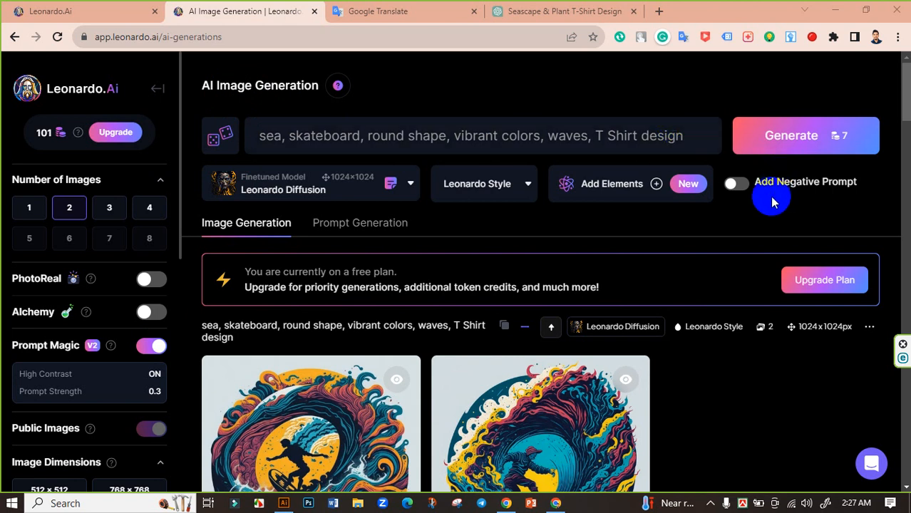
scroll(751, 171, "down", 2)
scroll(751, 171, "up", 2)
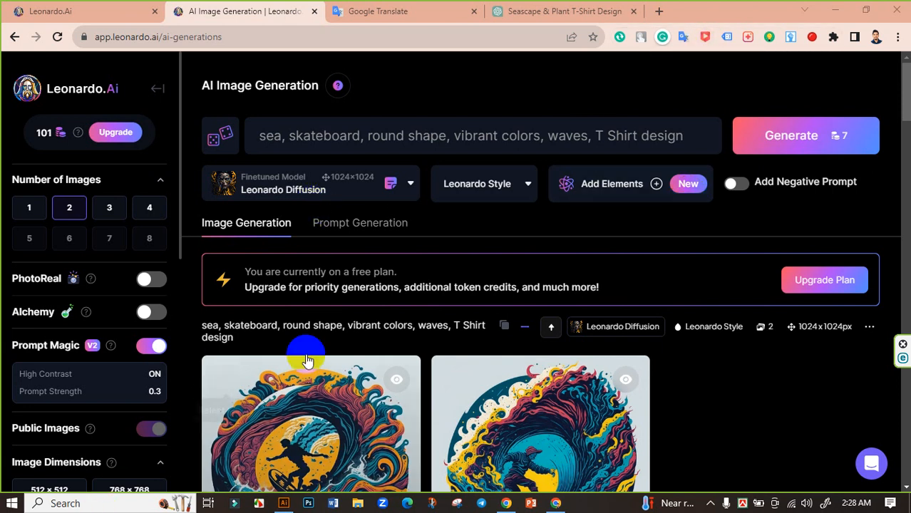
scroll(514, 311, "down", 3)
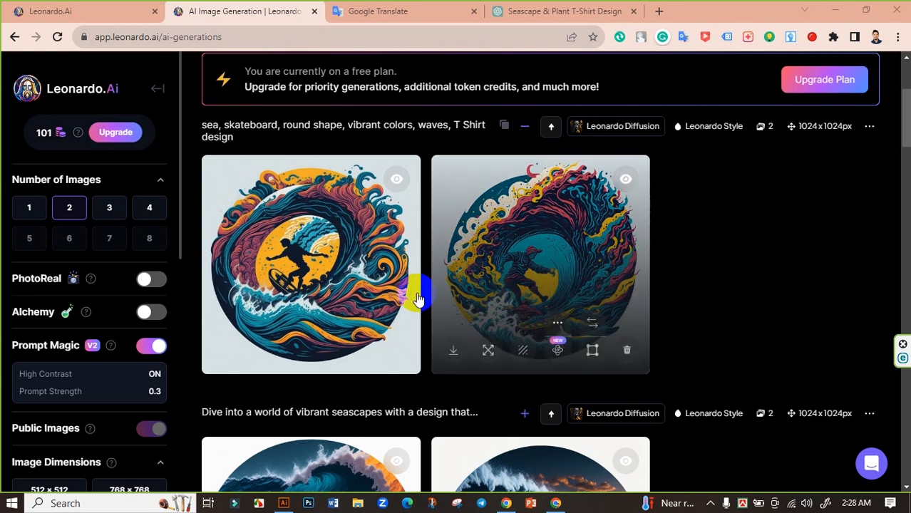
scroll(107, 370, "down", 3)
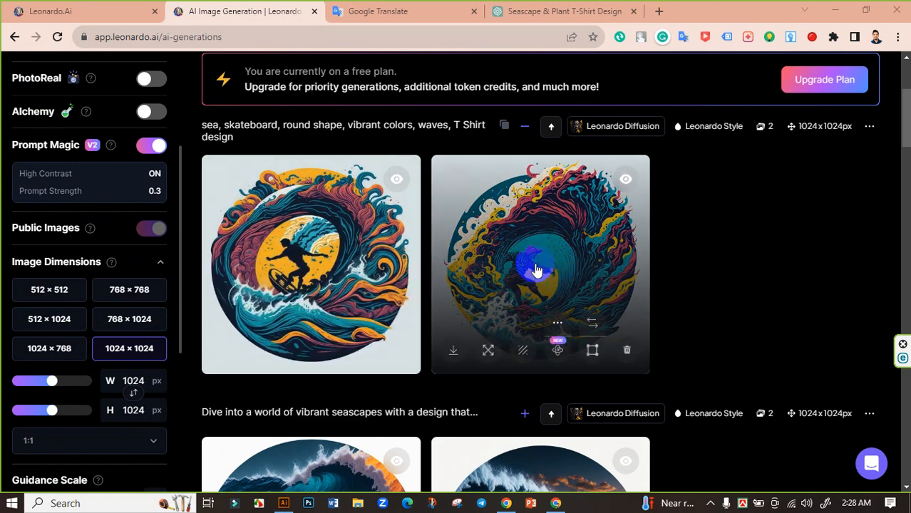
scroll(562, 285, "up", 2)
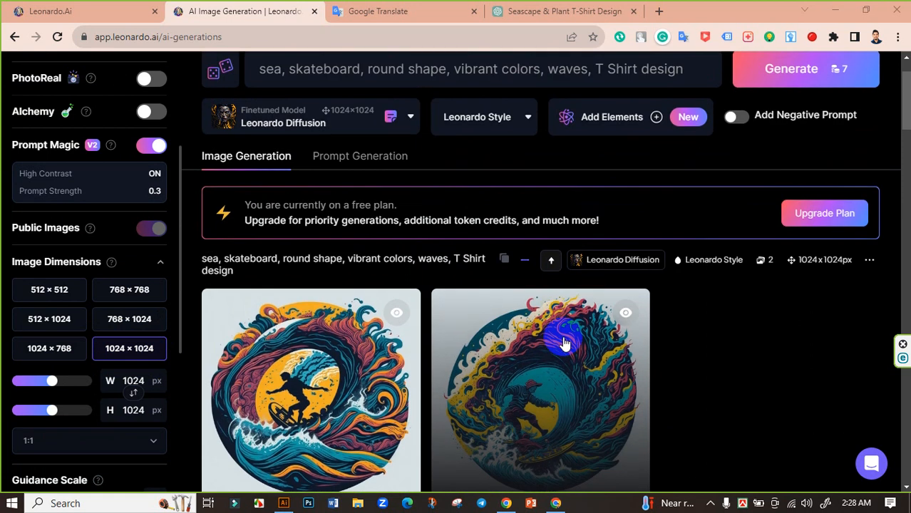
scroll(445, 195, "up", 1)
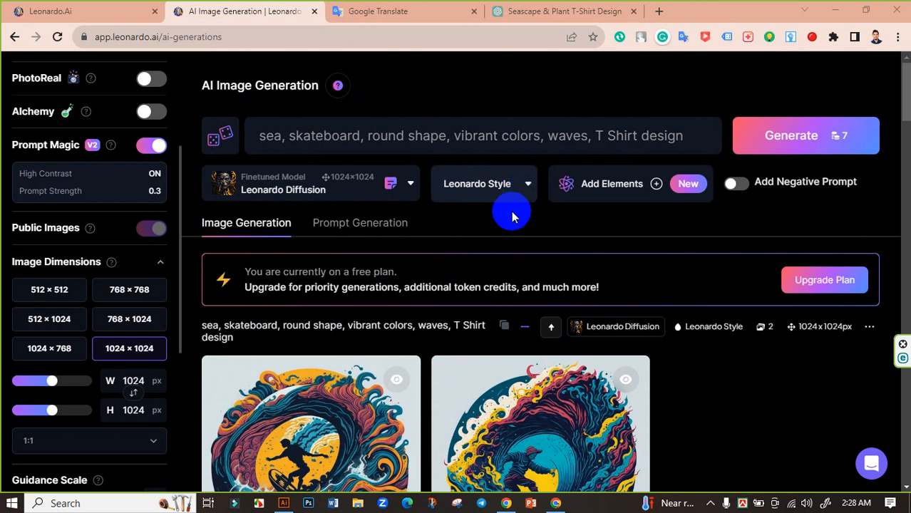
Create an HD smooth upscale of the second skateboard wave design, and download the upscaled image to the Downloads folder.
scroll(542, 242, "down", 3)
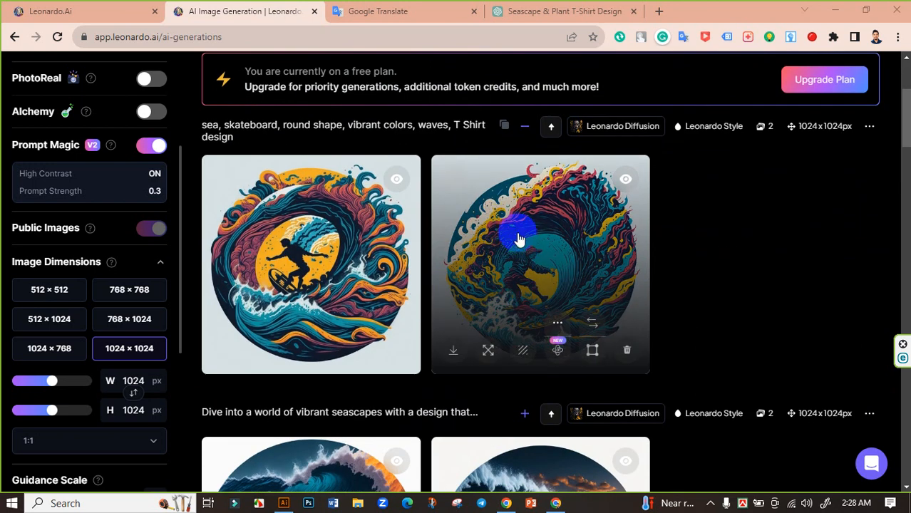
left_click(510, 240)
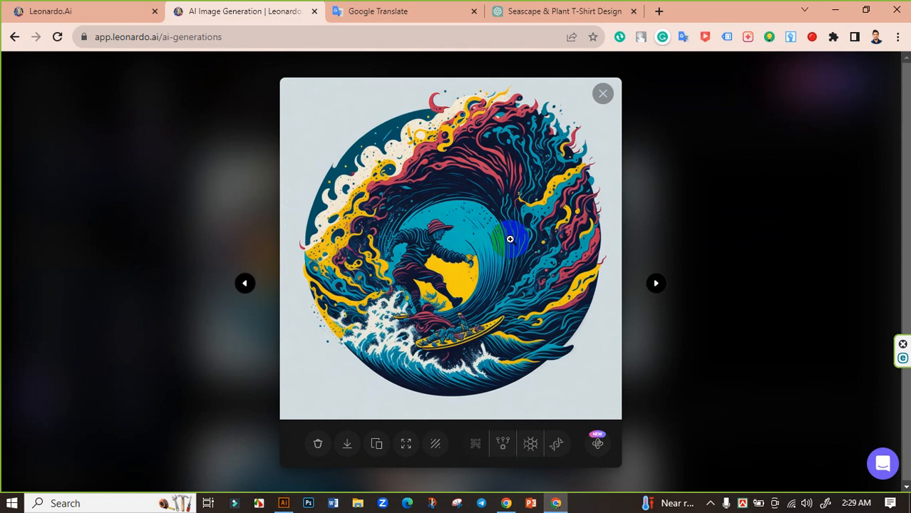
left_click(532, 445)
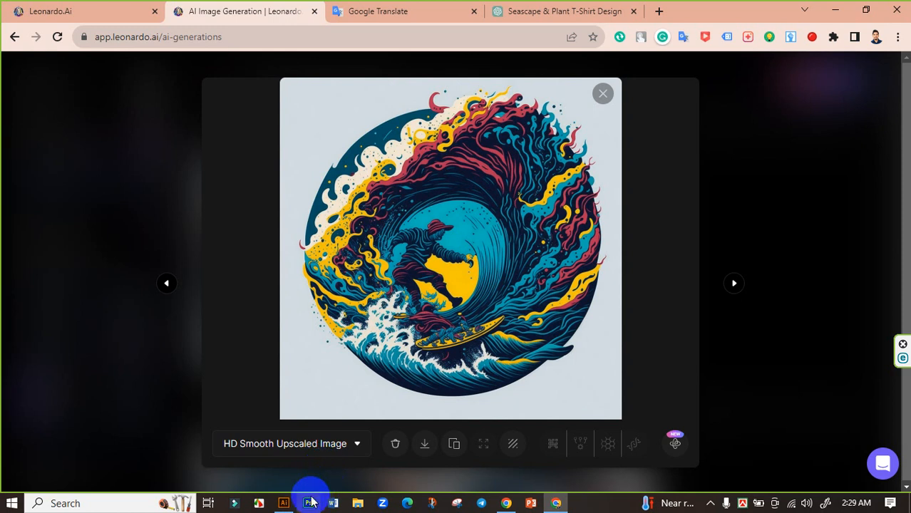
left_click(426, 443)
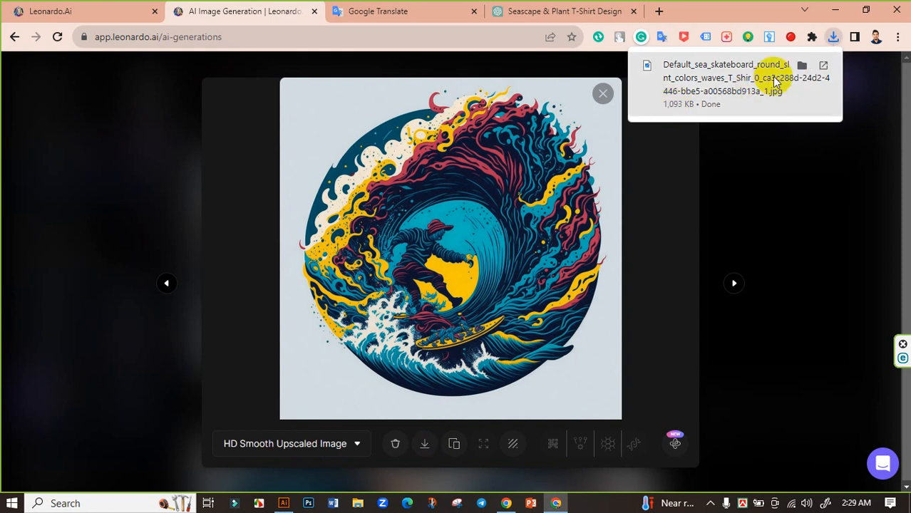
left_click(802, 65)
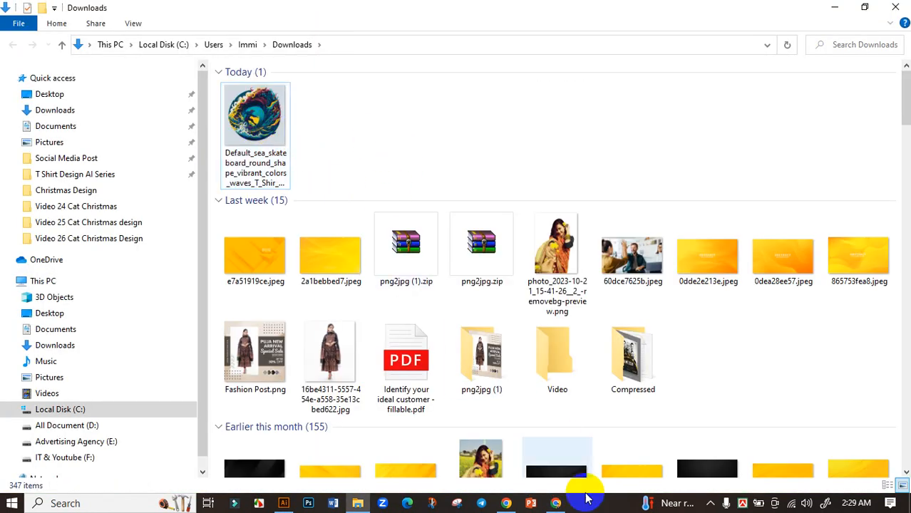
Switch back to the browser and open vectorizer.ai in a new tab.
left_click(555, 503)
left_click(502, 216)
left_click(614, 10)
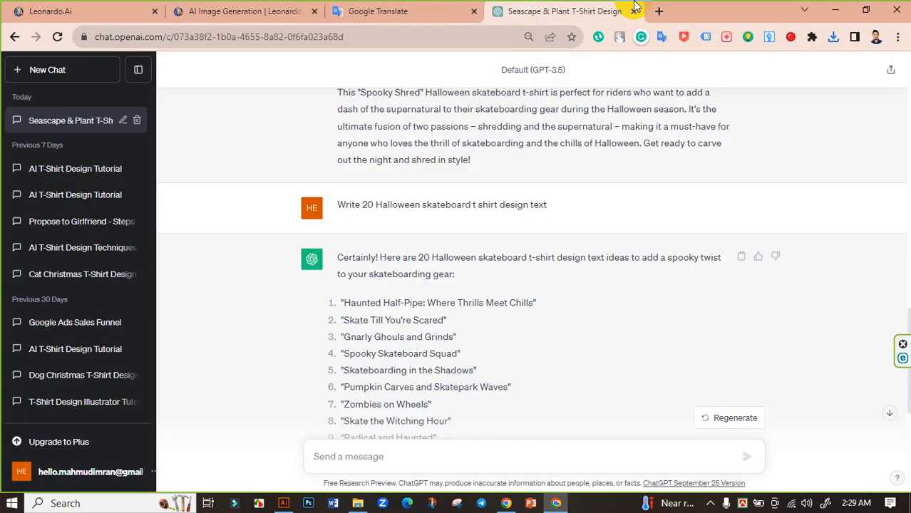
left_click(659, 11)
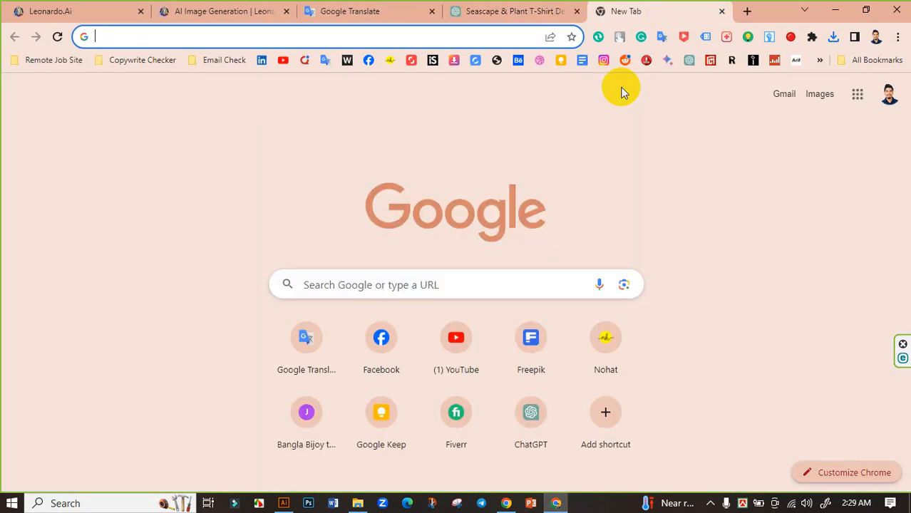
type("vect")
key("Return")
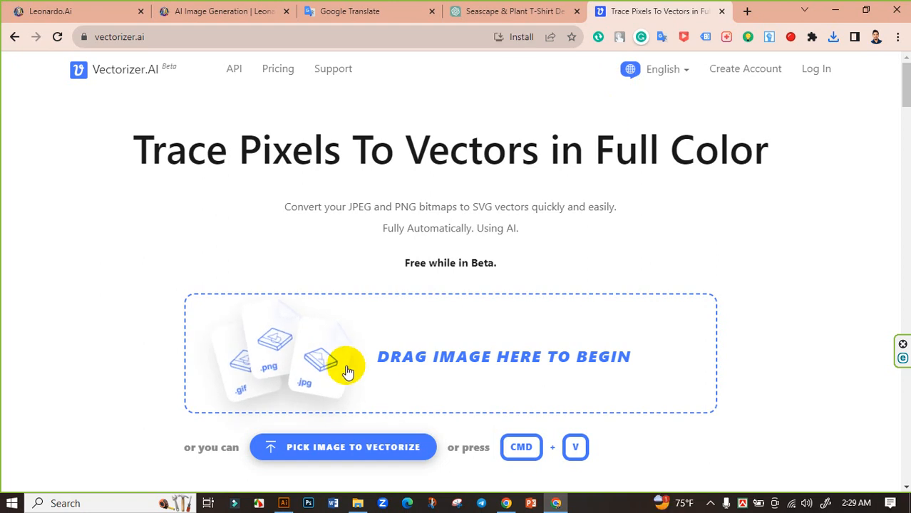
Upload the downloaded Default_sea_skateboard JPG from the Downloads folder to be vectorized.
left_click(300, 357)
scroll(44, 139, "up", 1)
left_click(53, 121)
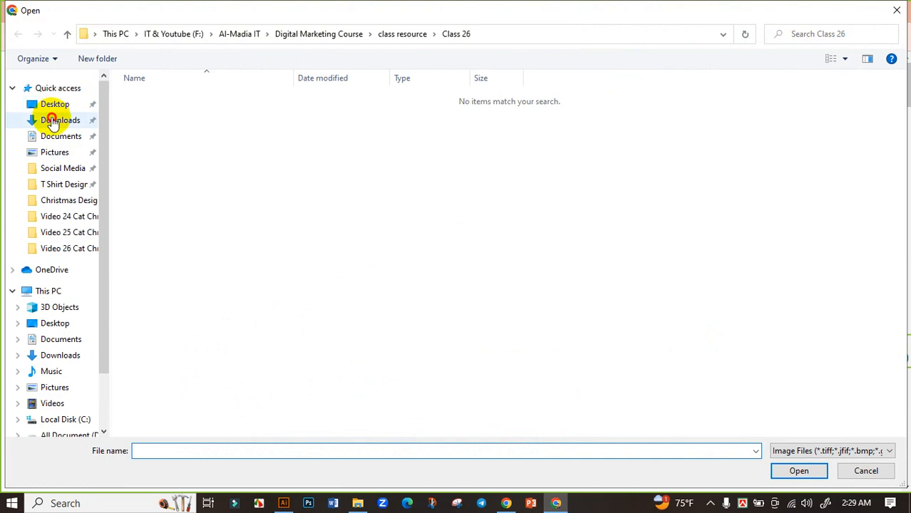
left_click(182, 122)
left_click(795, 473)
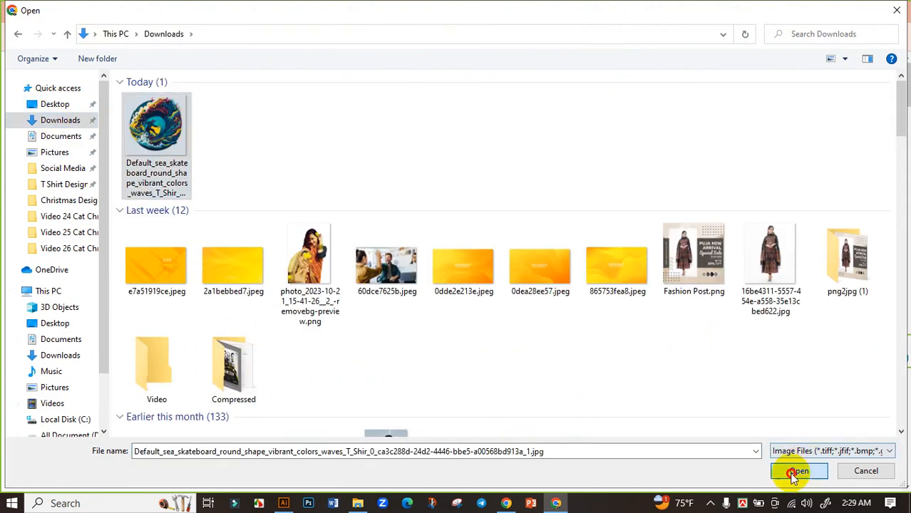
left_click(856, 462)
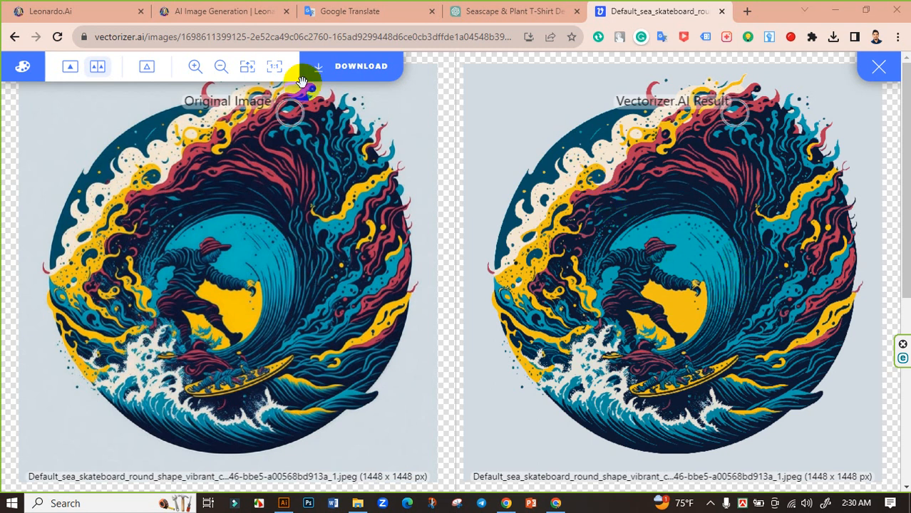
Download the vectorized design in EPS format and show the file in the refreshed Downloads folder.
left_click(330, 71)
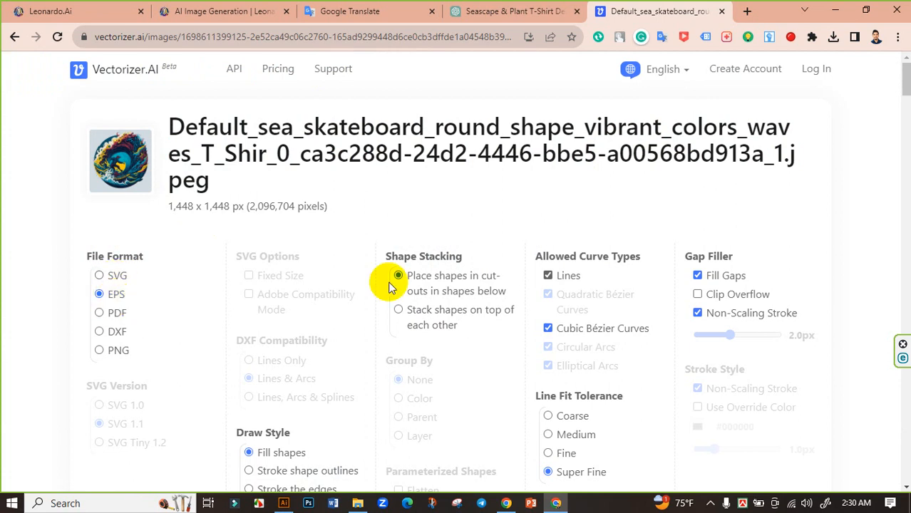
scroll(571, 271, "down", 2)
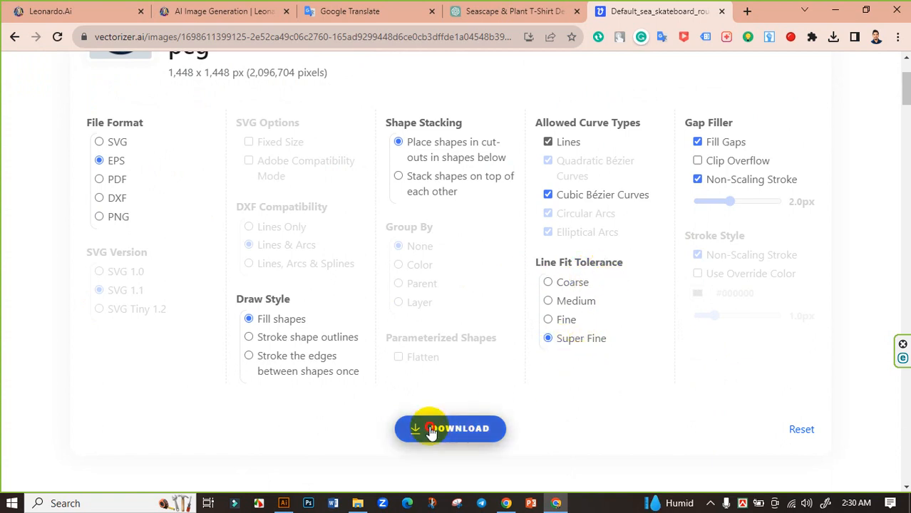
left_click(430, 431)
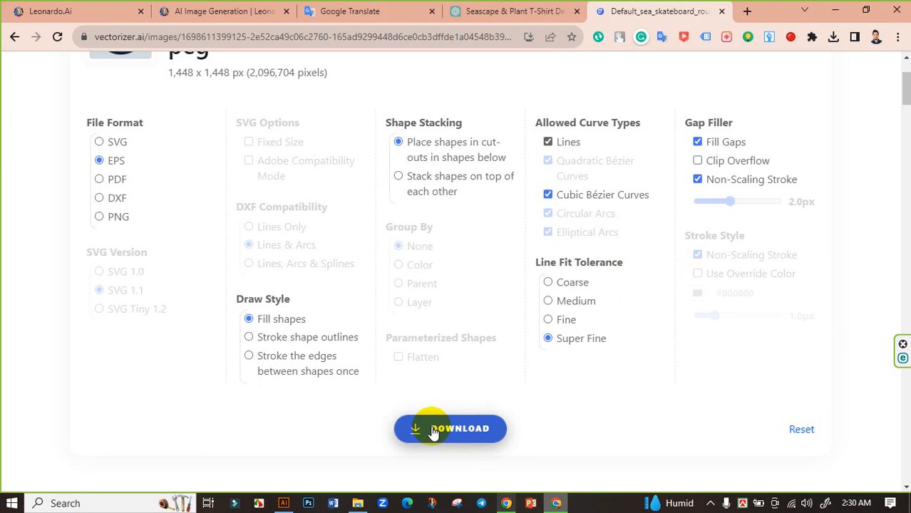
left_click(834, 36)
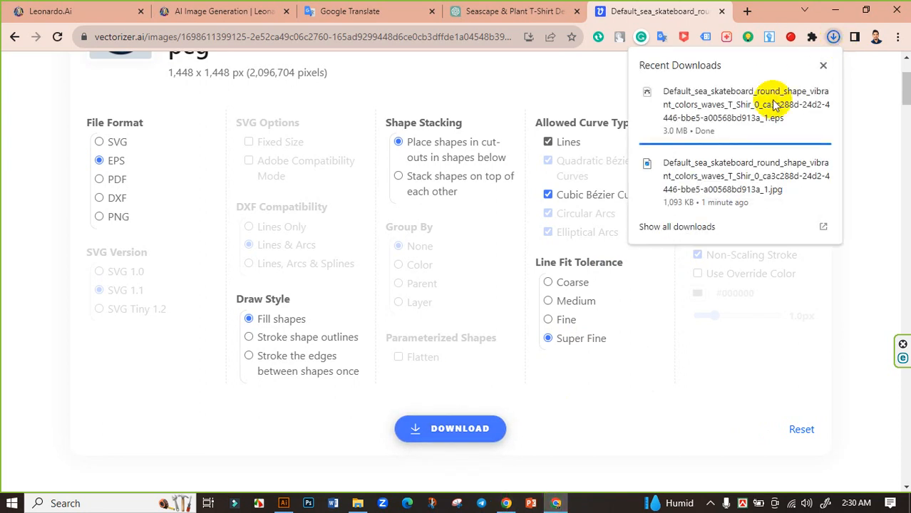
left_click(799, 91)
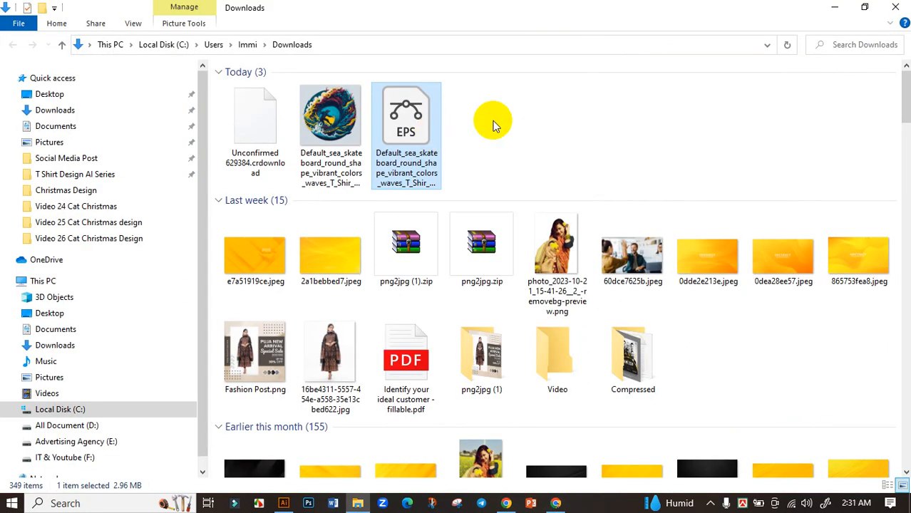
right_click(527, 117)
left_click(564, 165)
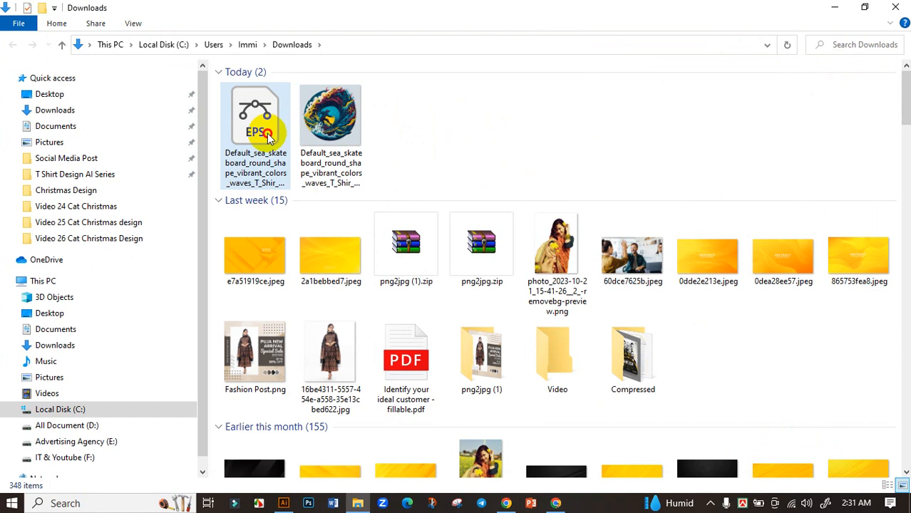
left_click(434, 133)
Switch to Illustrator and create a new 11.9 x 17.9 in portrait document in RGB at 300 PPI.
left_click(283, 503)
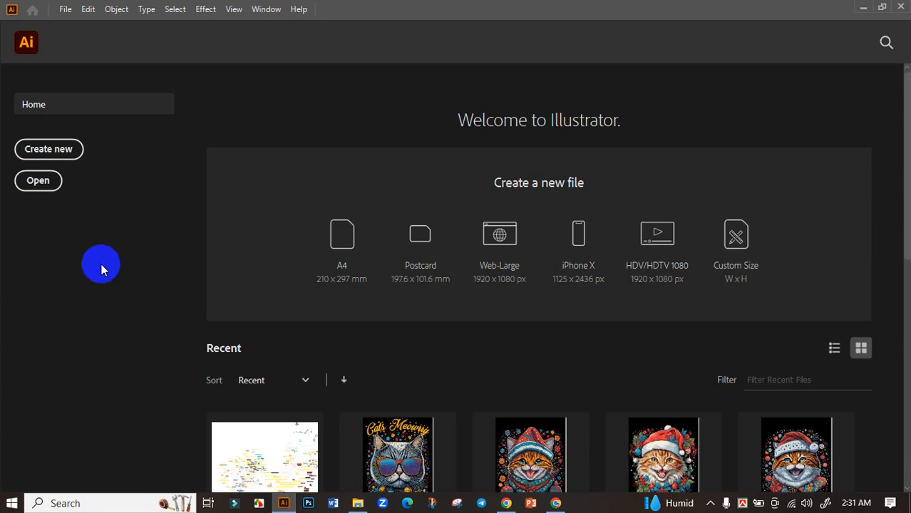
left_click(47, 149)
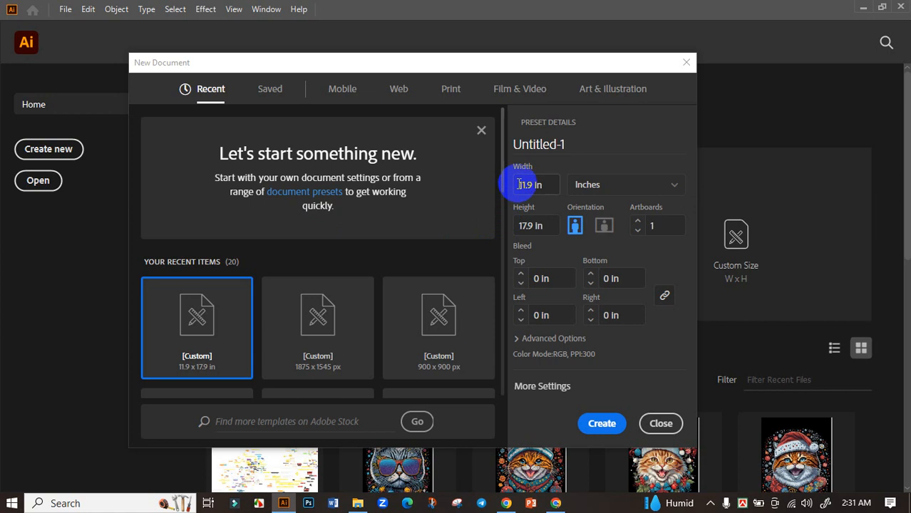
left_click_drag(521, 184, 561, 184)
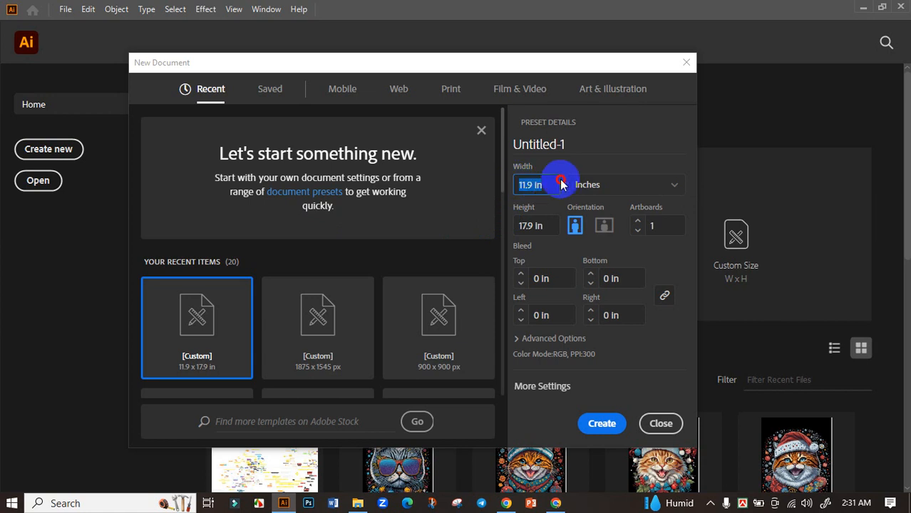
left_click(517, 225)
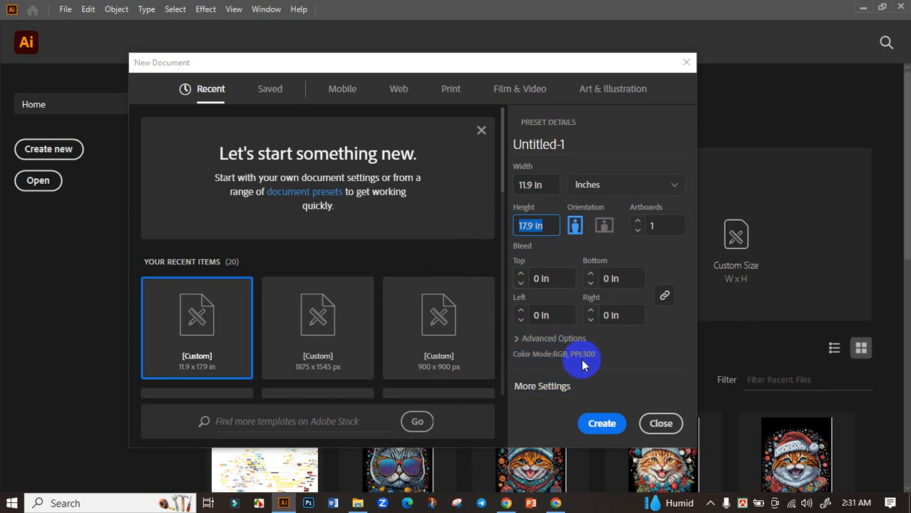
left_click(605, 424)
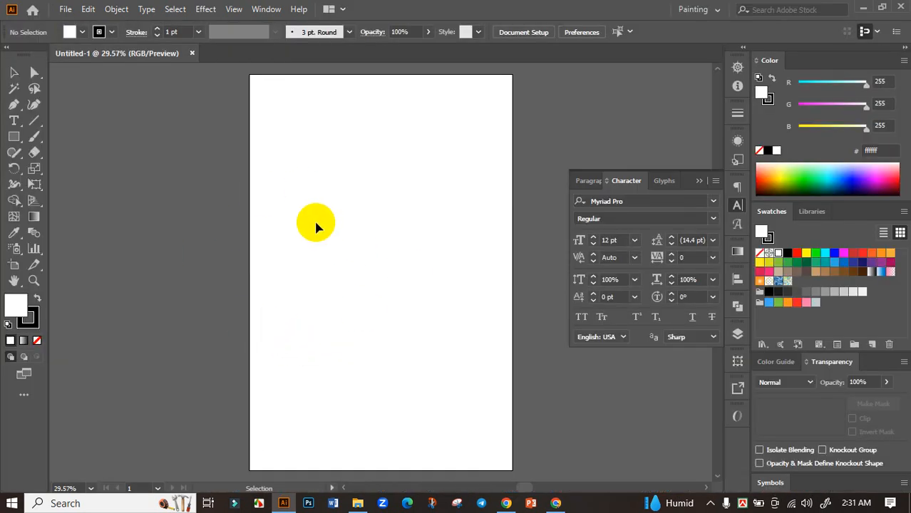
Draw a rectangle covering the whole artboard, fill it with black and deselect it.
scroll(322, 259, "down", 2)
scroll(377, 280, "up", 1)
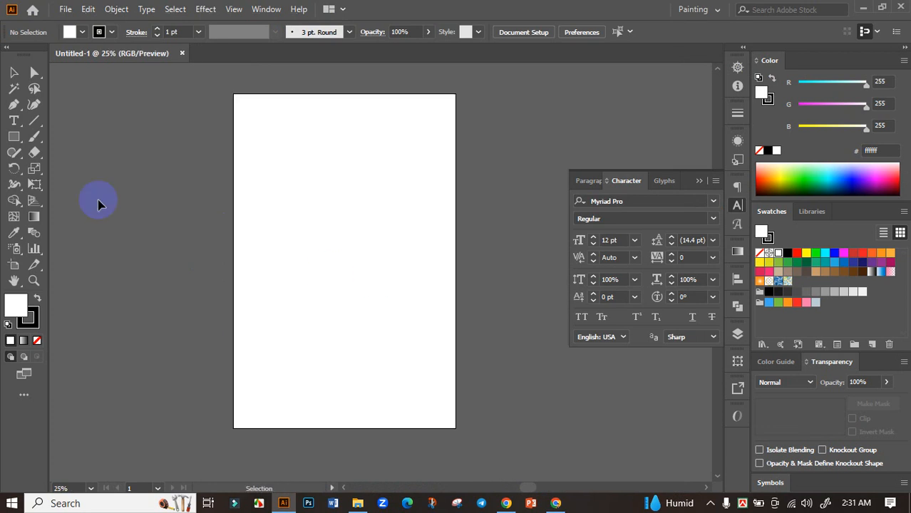
left_click(15, 137)
left_click_drag(234, 94, 455, 428)
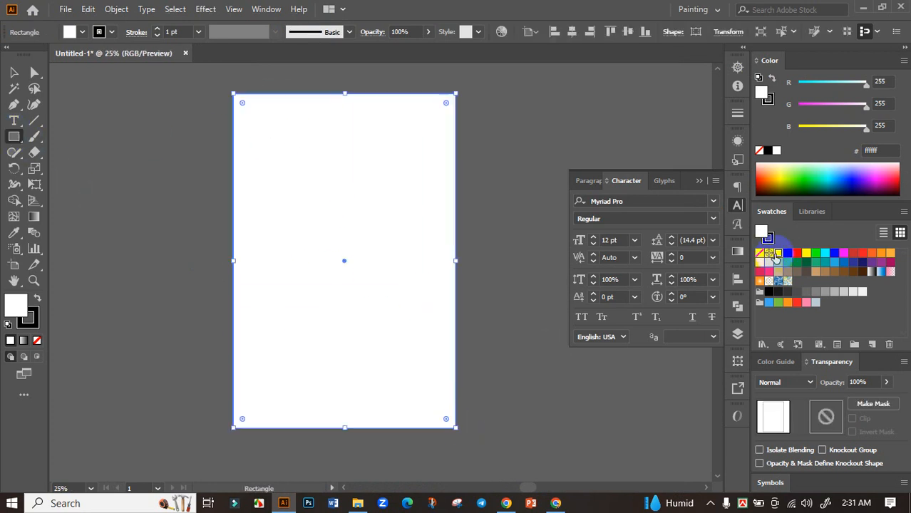
key("shift+x")
left_click(14, 73)
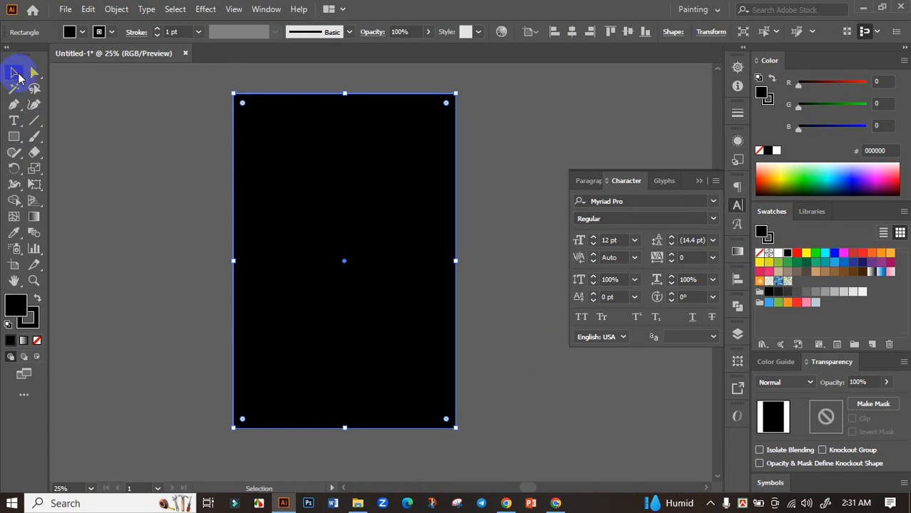
left_click(142, 163)
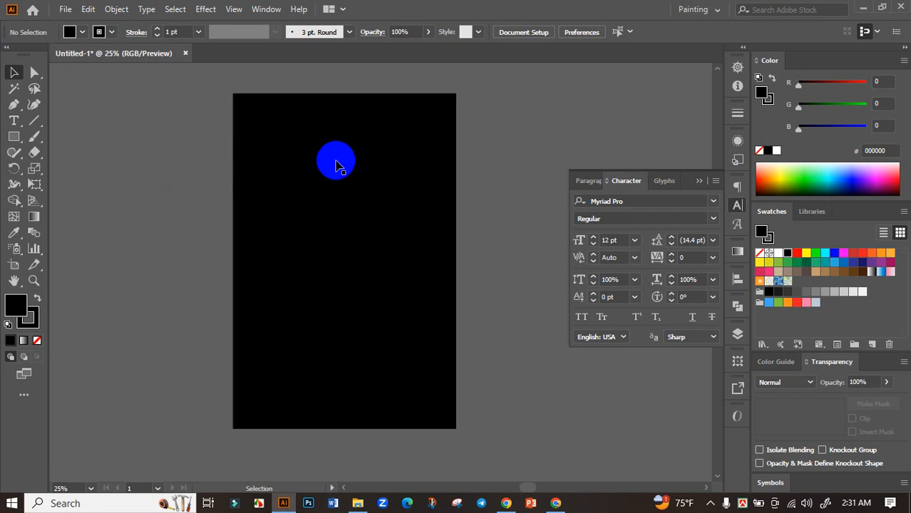
left_click(346, 204)
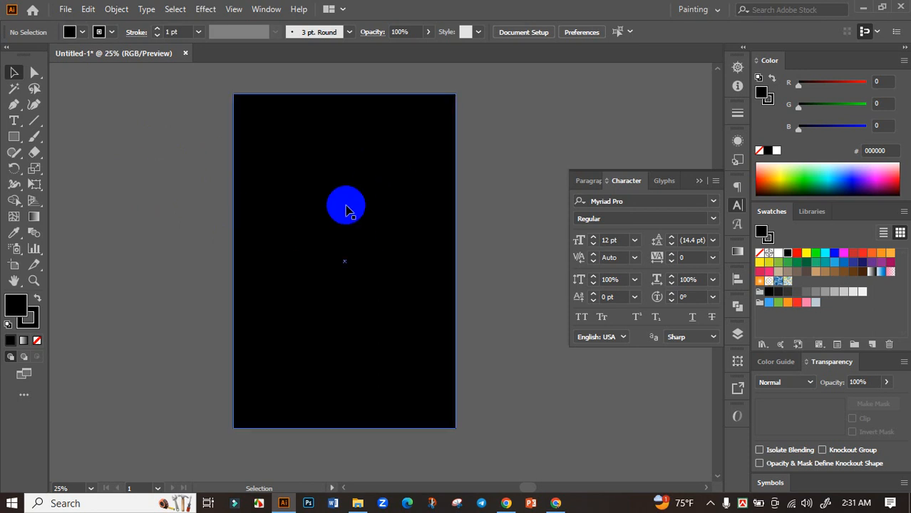
left_click(561, 369)
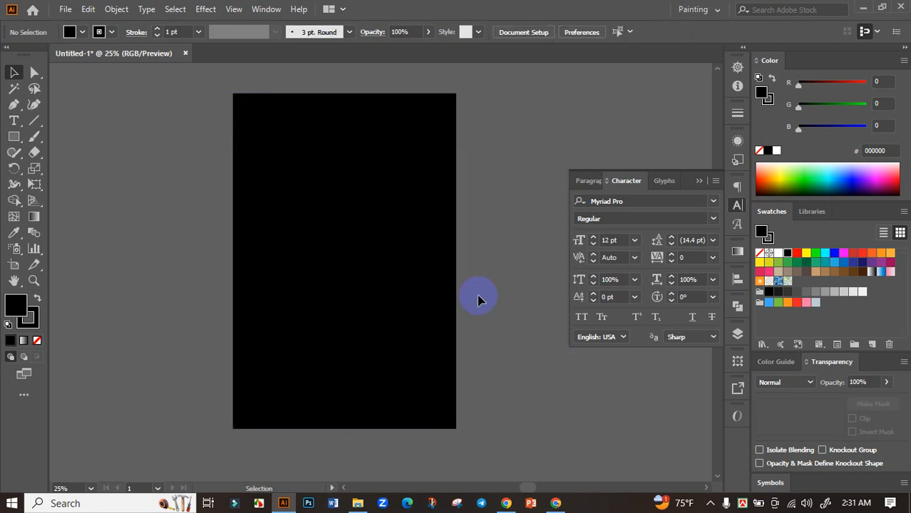
Open the downloaded Default_sea_skateboard EPS from the Downloads folder in Illustrator and move the artwork clear of the artboard.
left_click(358, 504)
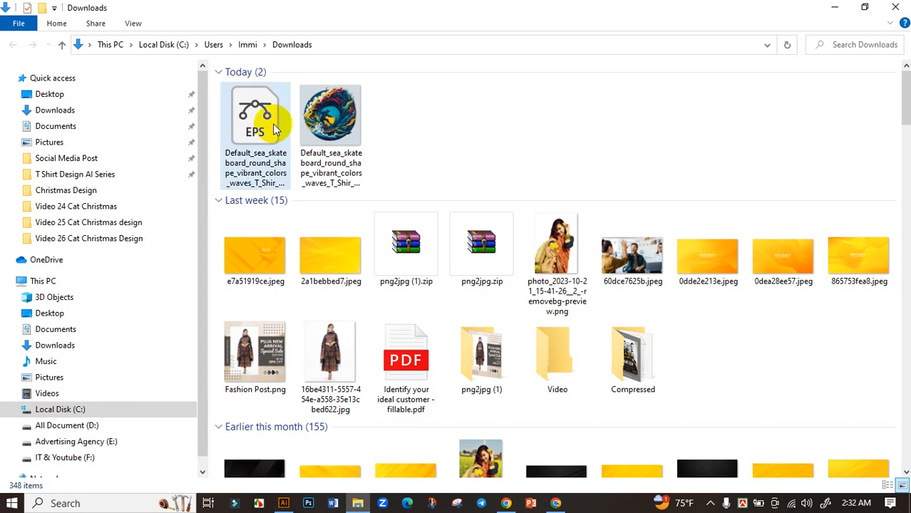
left_click_drag(256, 119, 268, 123)
scroll(405, 370, "down", 7)
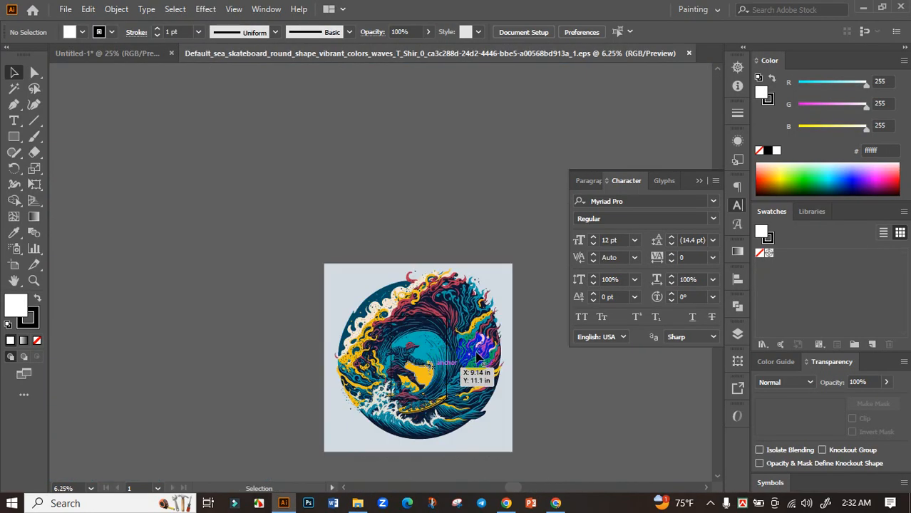
left_click_drag(476, 353, 411, 295)
scroll(371, 326, "up", 1)
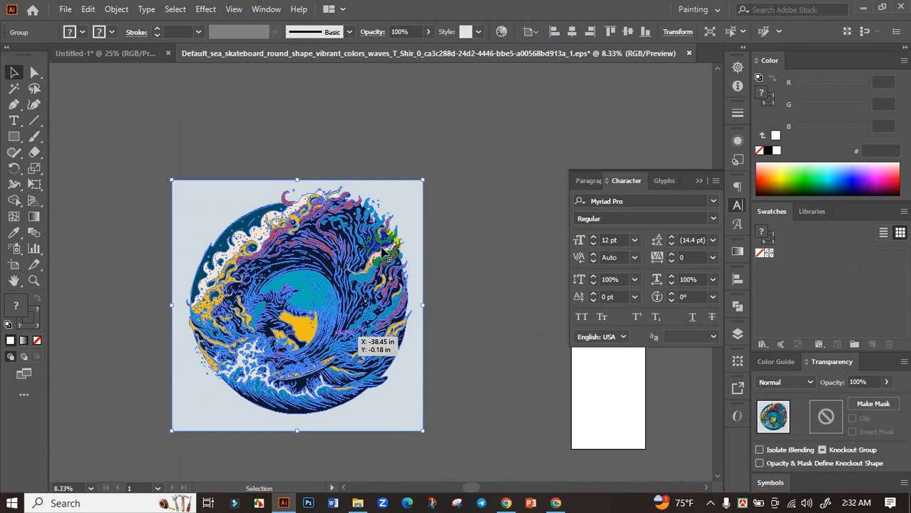
left_click(467, 274)
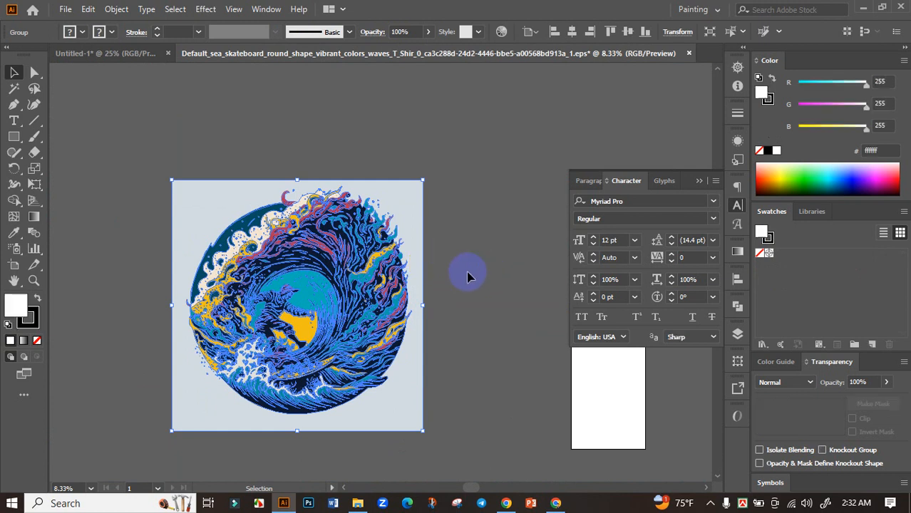
Draw a line beside the artwork, select all matching unfilled strokes with the Magic Wand tool and delete them.
left_click_drag(472, 258, 324, 254)
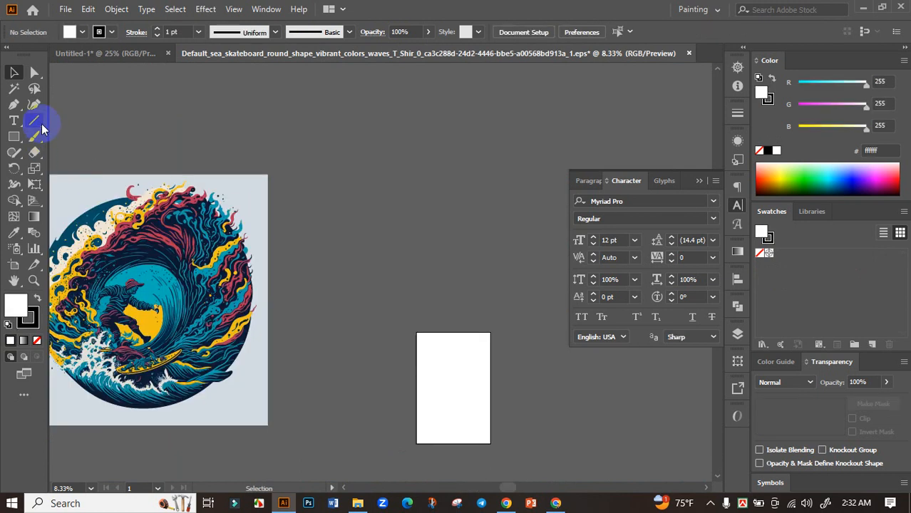
left_click(35, 122)
mouse_move(469, 132)
left_mouse_down()
mouse_move(391, 224)
mouse_move(360, 293)
left_mouse_up()
left_click(14, 88)
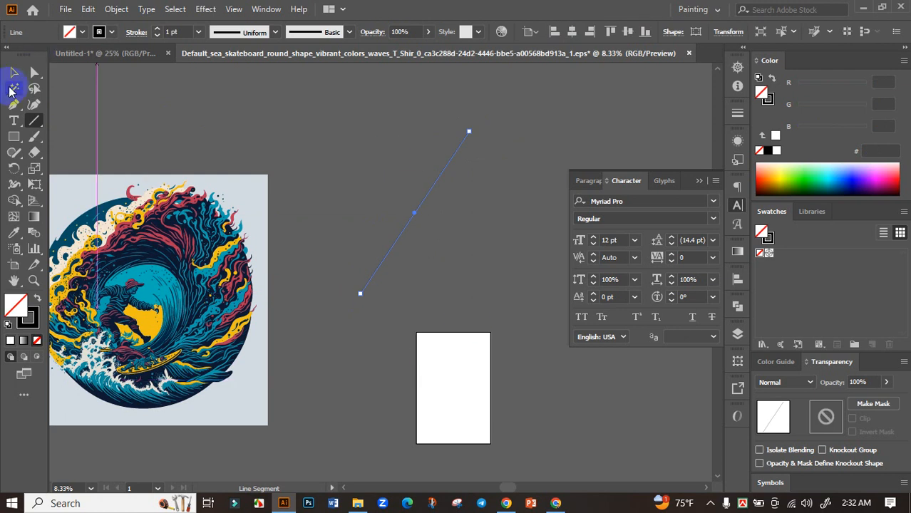
left_click(436, 185)
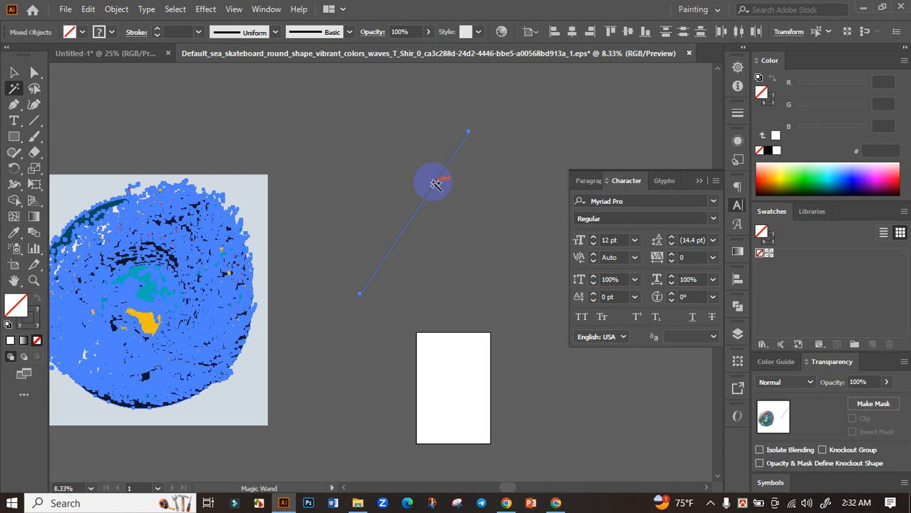
left_click(436, 184)
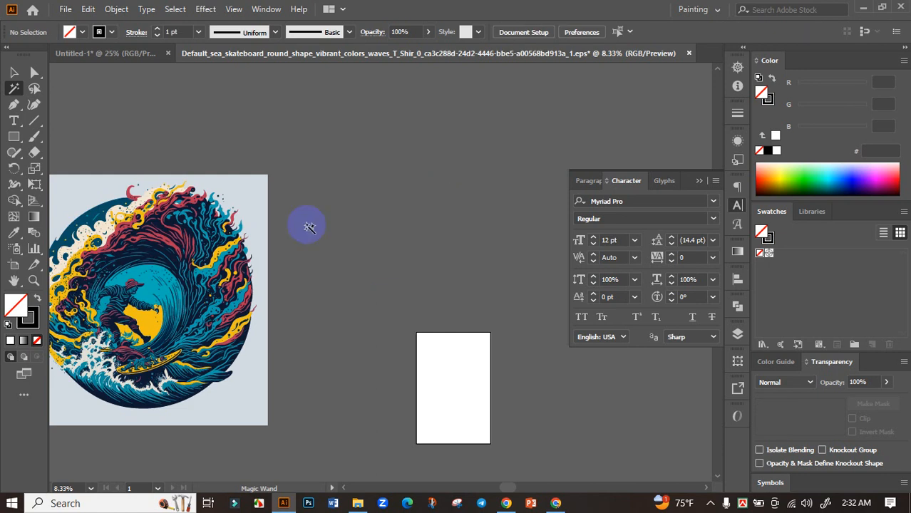
left_click(13, 72)
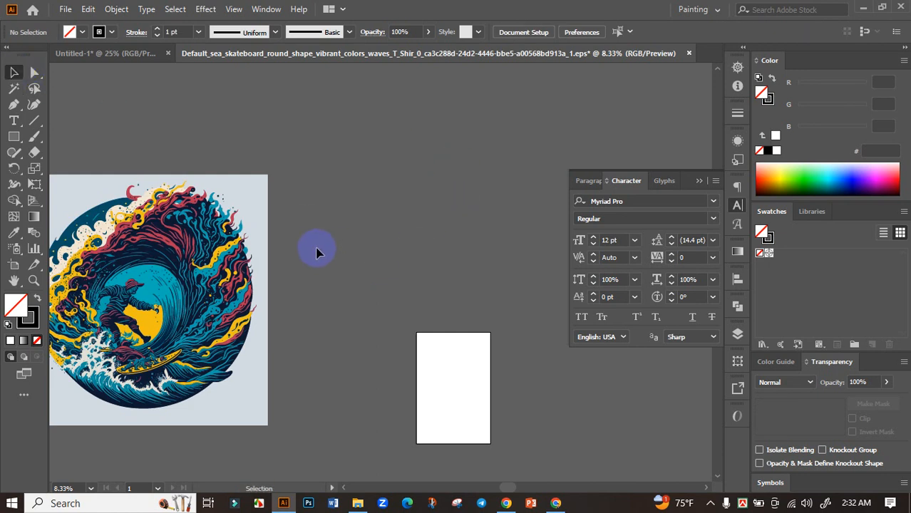
Ungroup the skateboard wave artwork and deselect it.
left_click_drag(290, 244, 430, 224)
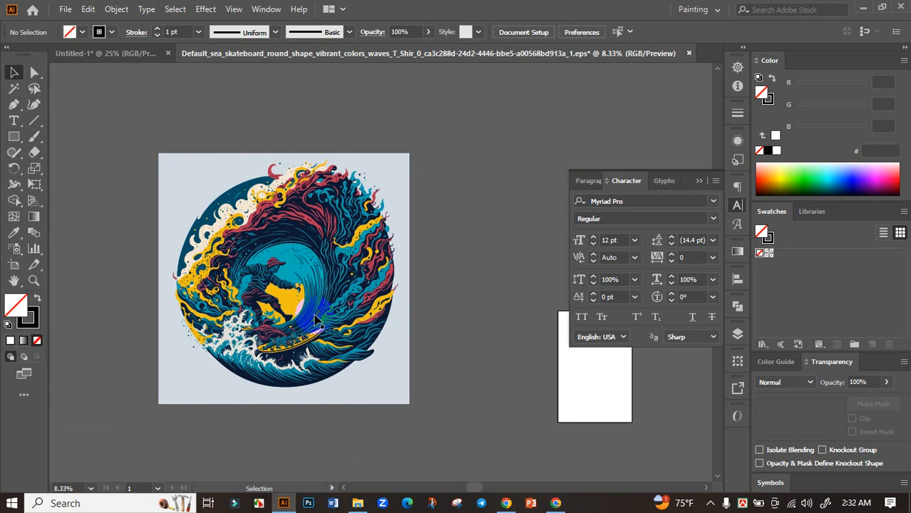
scroll(316, 314, "up", 2)
left_click_drag(349, 299, 364, 244)
left_click_drag(332, 195, 366, 259)
scroll(363, 258, "down", 1)
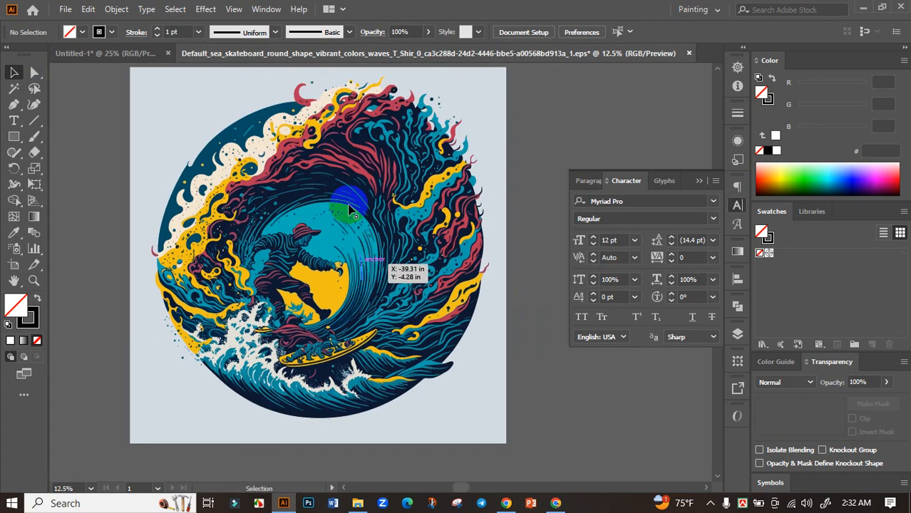
left_click(350, 208)
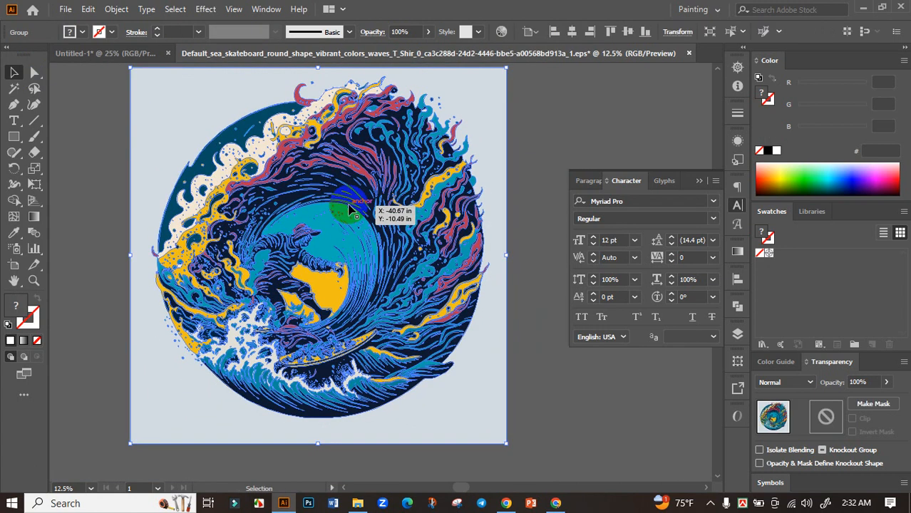
right_click(346, 211)
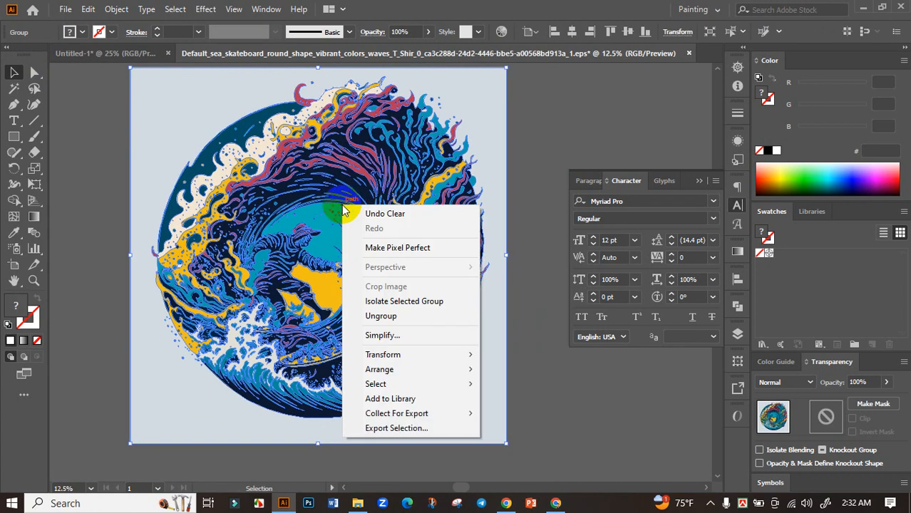
left_click(349, 313)
left_click(593, 157)
Delete the light grey background shape around the circular wave artwork.
left_click_drag(540, 110, 479, 175)
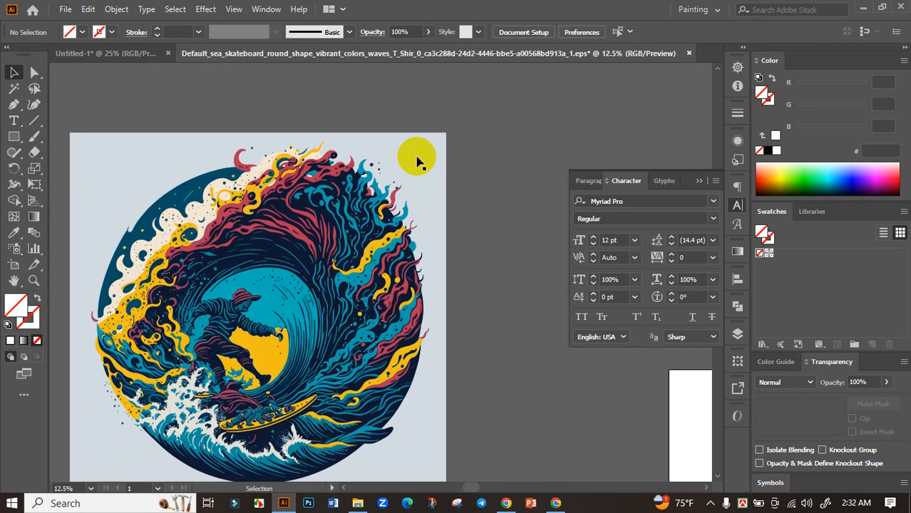
left_click(417, 157)
key("Delete")
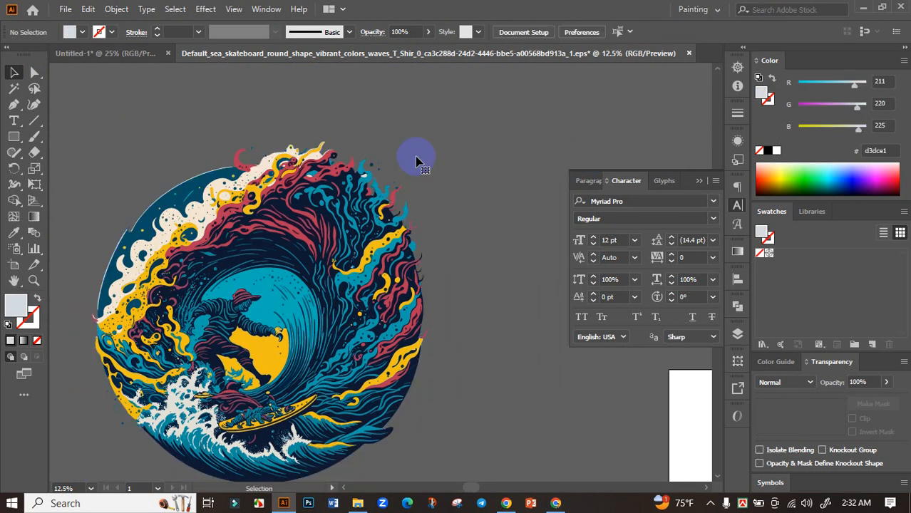
Delete the two pale blue slivers along the outer edge of the dark blue circle behind the wave.
scroll(468, 189, "down", 3)
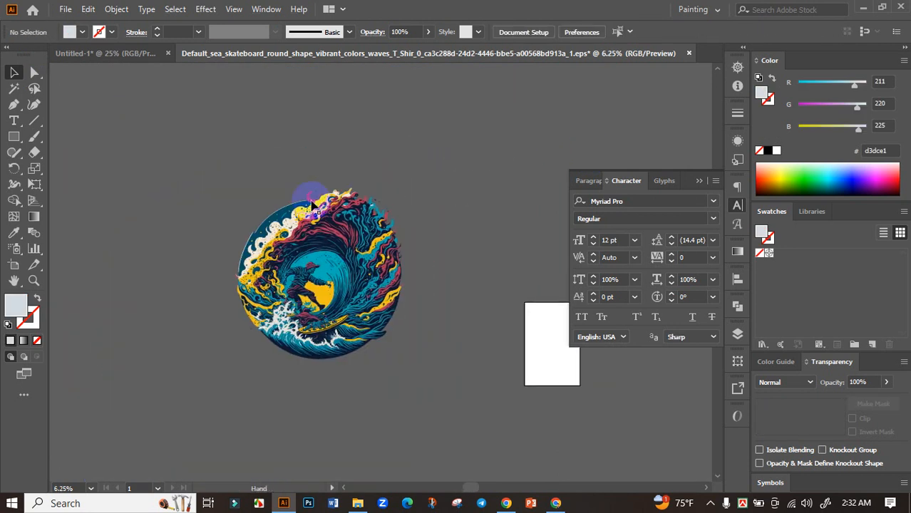
scroll(287, 230, "up", 6)
scroll(290, 305, "up", 4)
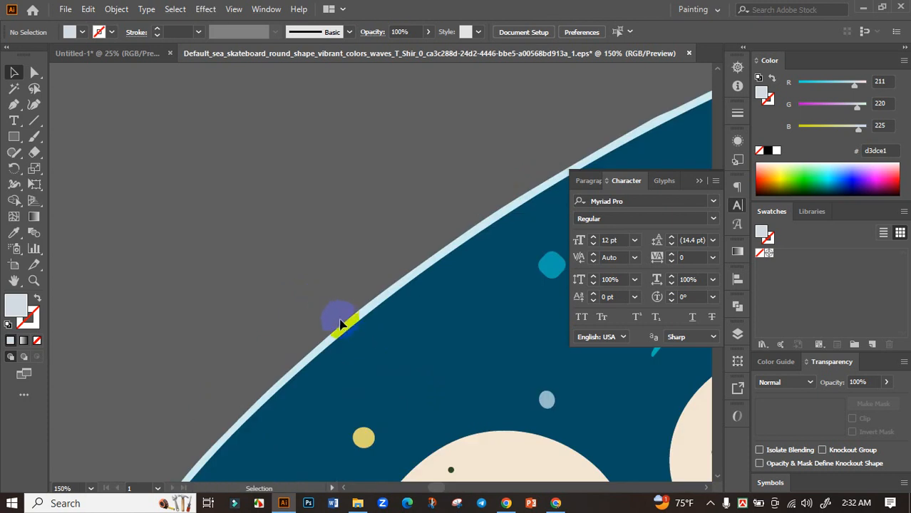
left_click(345, 319)
key("Delete")
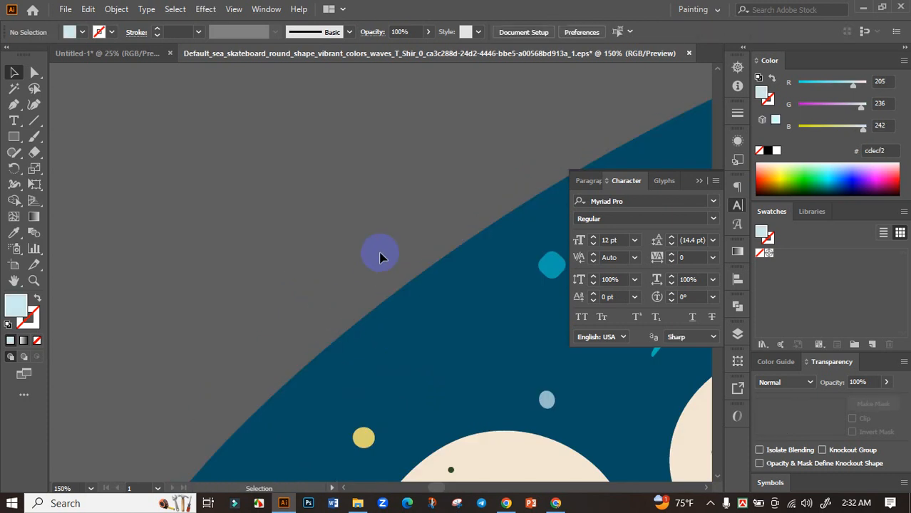
scroll(380, 257, "down", 4)
scroll(295, 265, "up", 4)
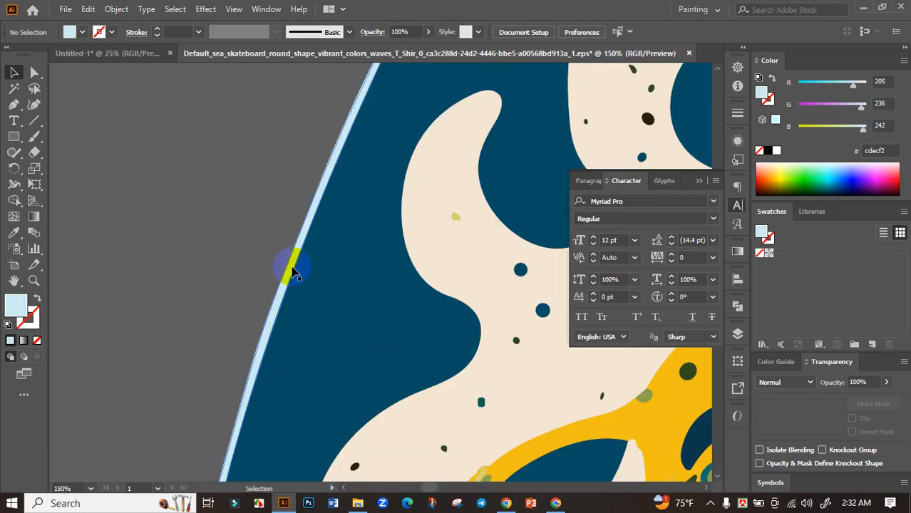
left_click(294, 274)
key("Delete")
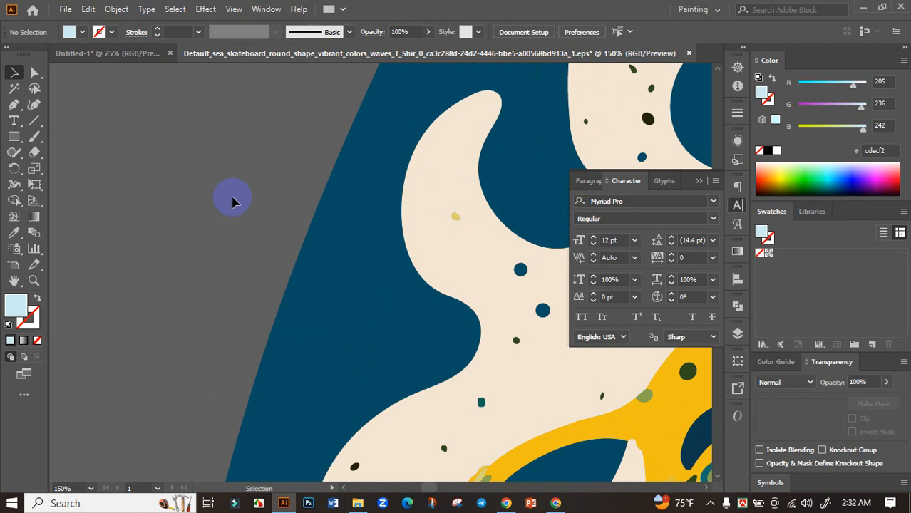
Select all the remaining wave artwork and group it.
scroll(232, 203, "down", 6)
left_click_drag(449, 207, 376, 202)
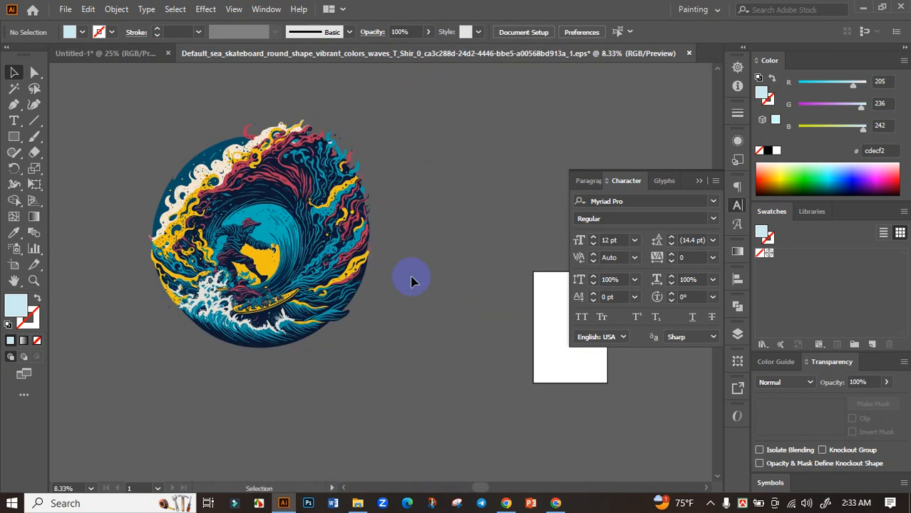
left_click_drag(424, 293, 477, 300)
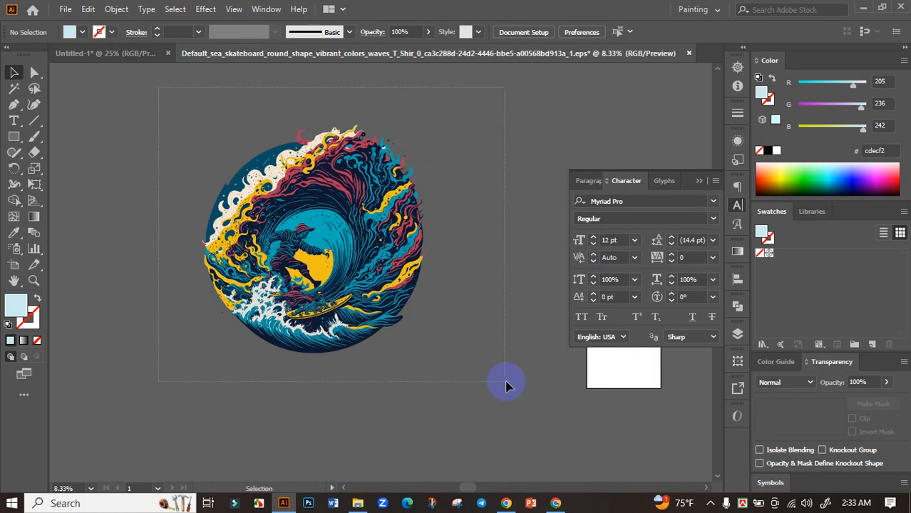
key("ctrl+a")
key("ctrl+g")
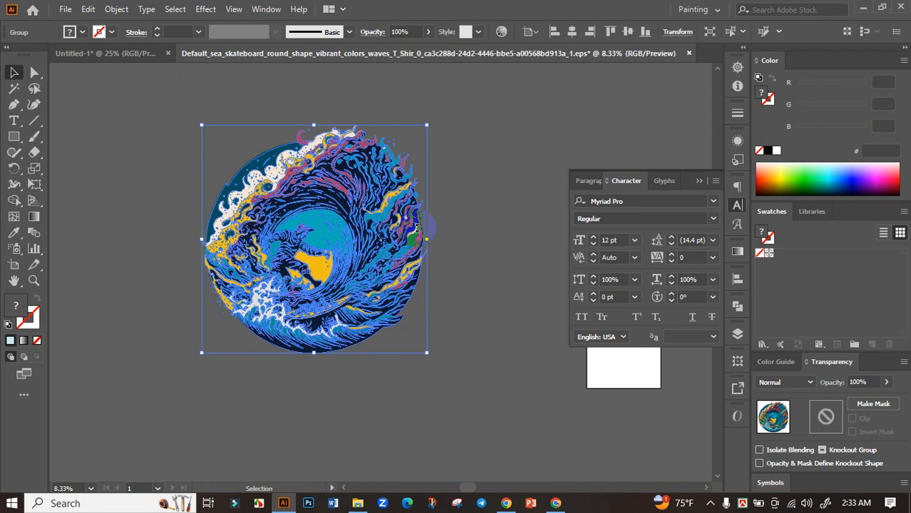
Transfer the grouped wave artwork into the Untitled-1 document with the black artboard.
scroll(417, 207, "up", 3)
scroll(427, 221, "down", 2)
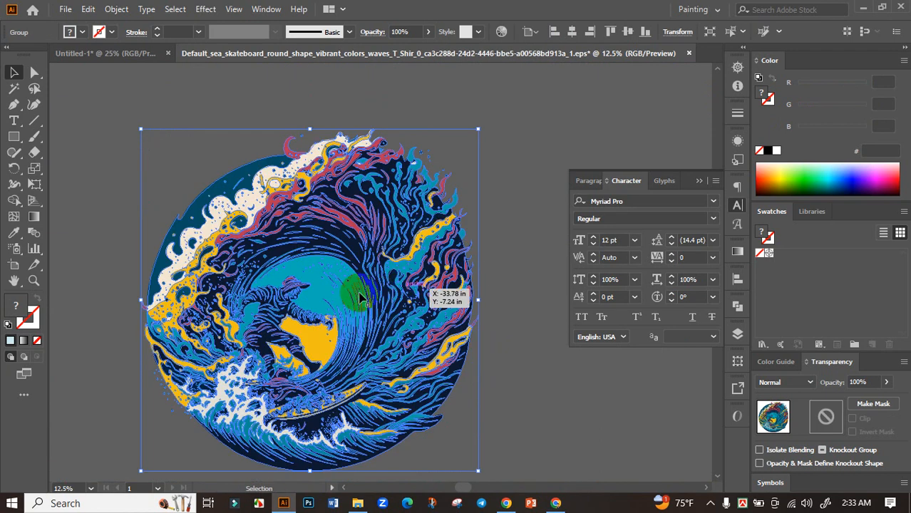
left_click_drag(350, 281, 602, 375)
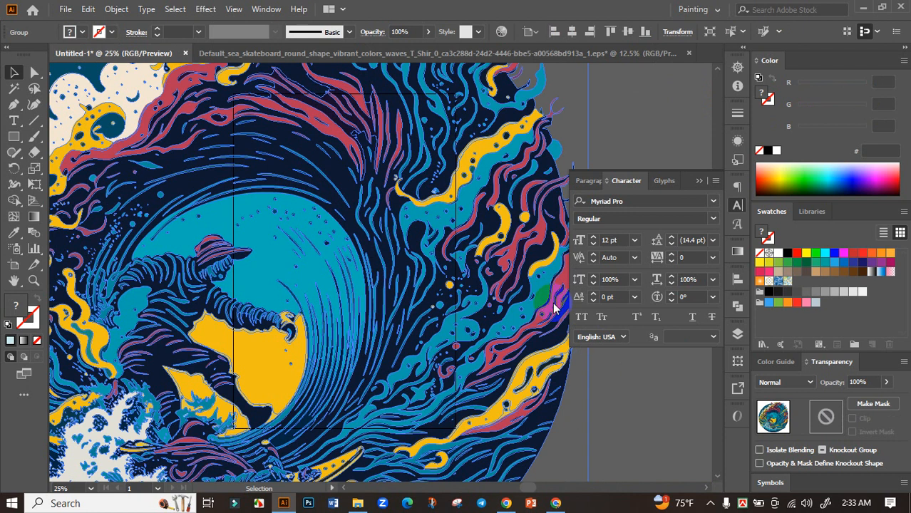
Scale the wave artwork down to fit inside the black artboard, center it horizontally and vertically on the artboard and deselect it.
left_click(700, 181)
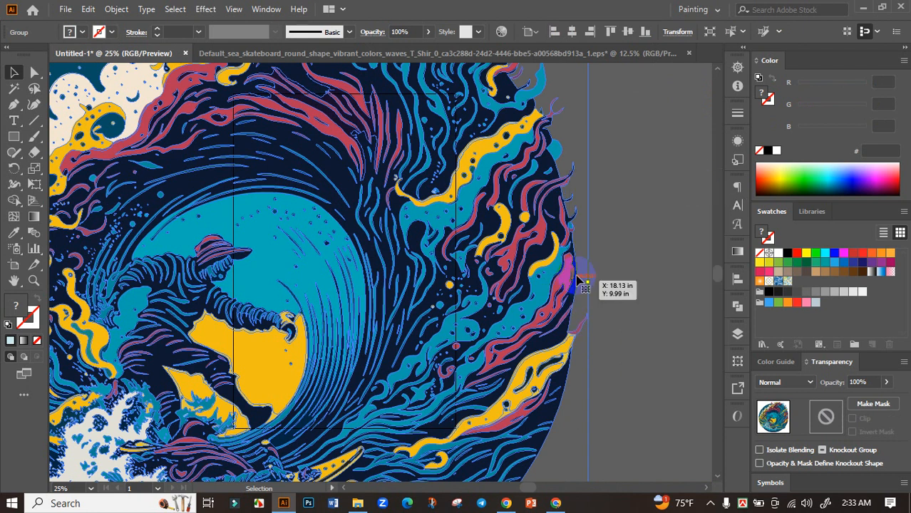
left_click_drag(588, 283, 388, 262)
left_click(739, 282)
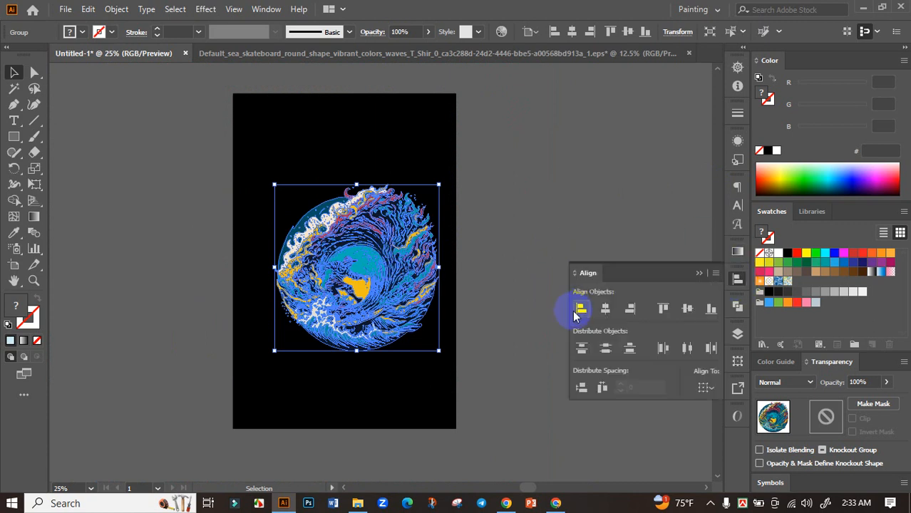
left_click(603, 310)
left_click(687, 309)
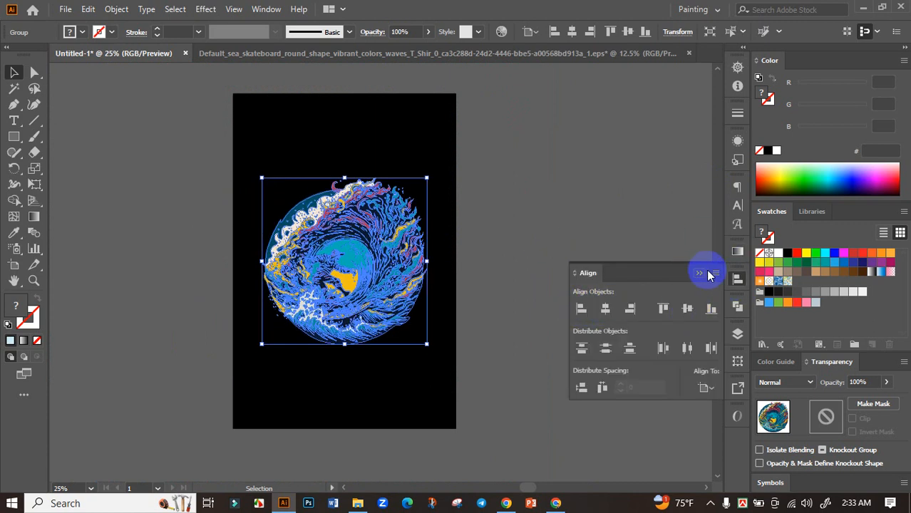
left_click(702, 273)
left_click(539, 276)
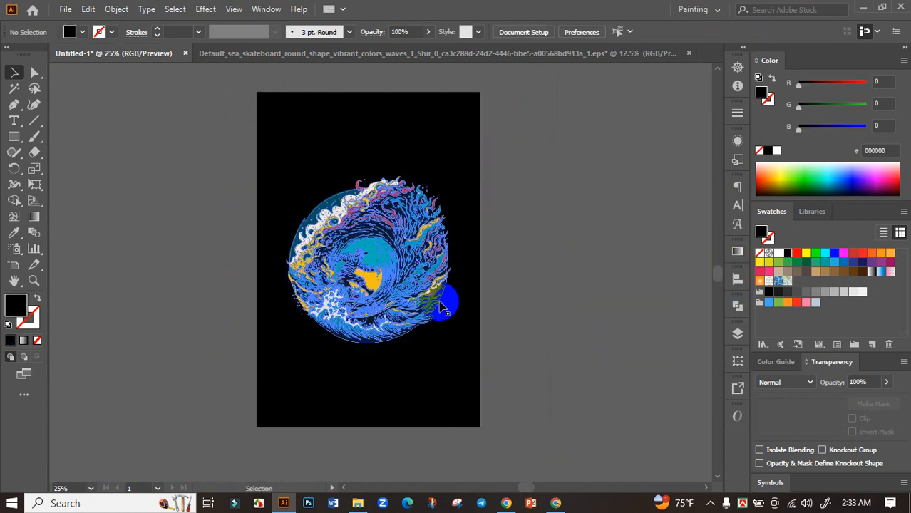
Enlarge the wave artwork proportionally from its center until it nearly spans the artboard's width, and deselect it.
left_click(440, 335)
left_click_drag(450, 342, 479, 368)
left_click(547, 304)
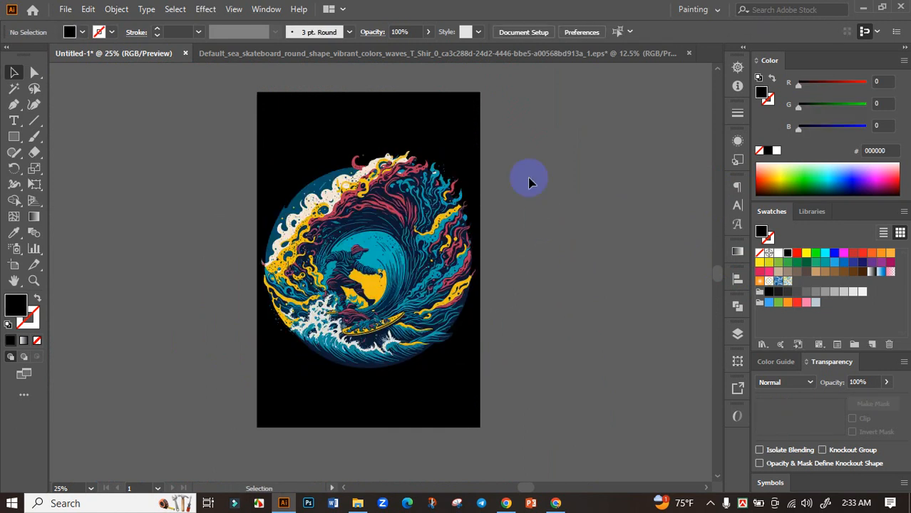
scroll(383, 221, "down", 1)
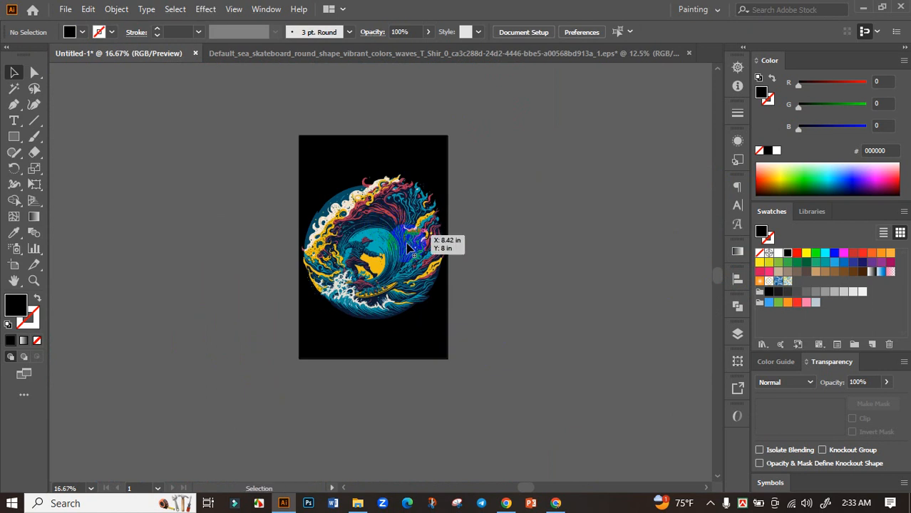
scroll(415, 246, "up", 1)
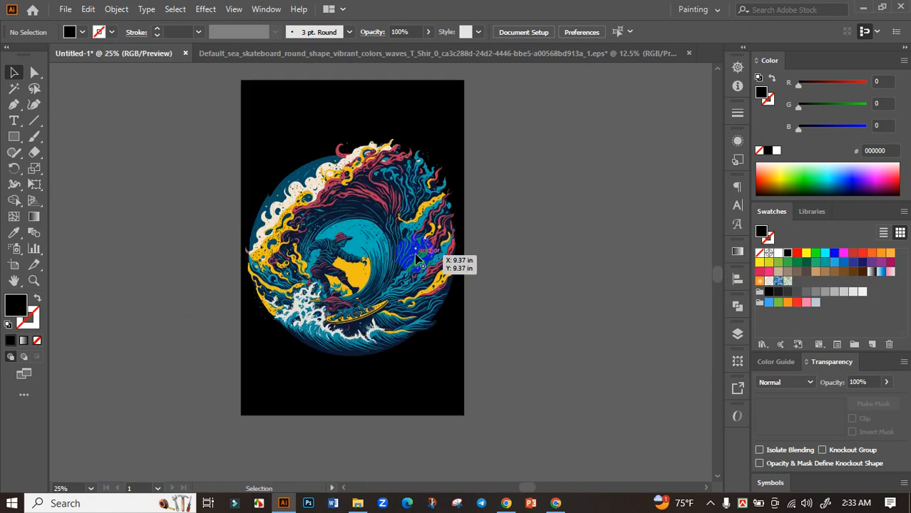
scroll(371, 308, "up", 1)
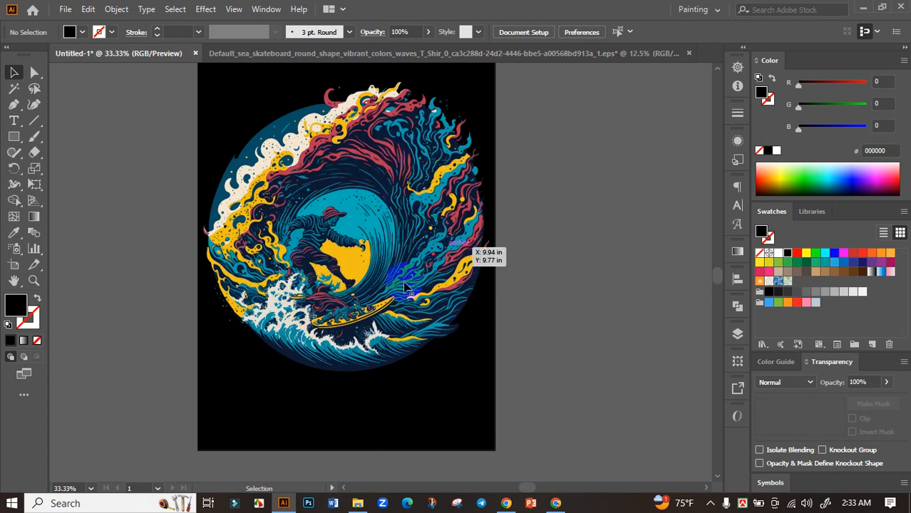
Switch to the browser's ChatGPT conversation and copy the second slogan, "Skate Till You're Scared", without its quotation marks.
left_click(555, 502)
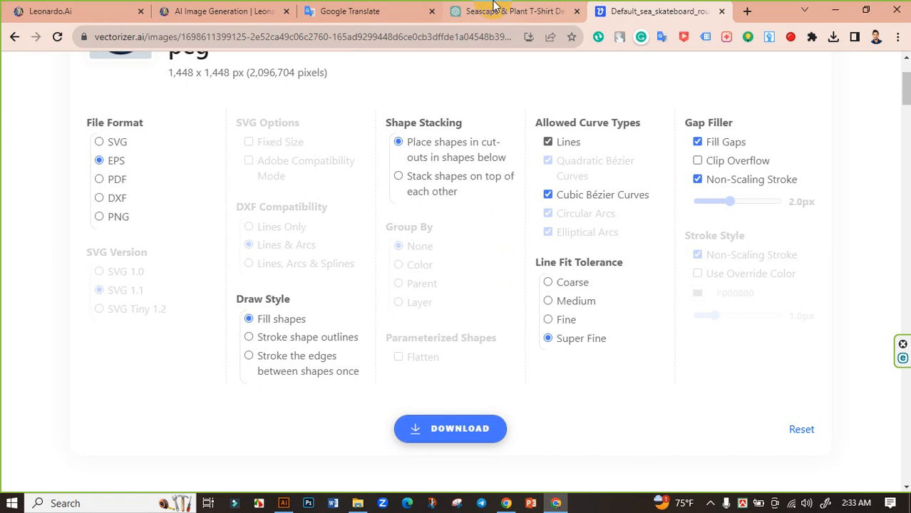
left_click(514, 12)
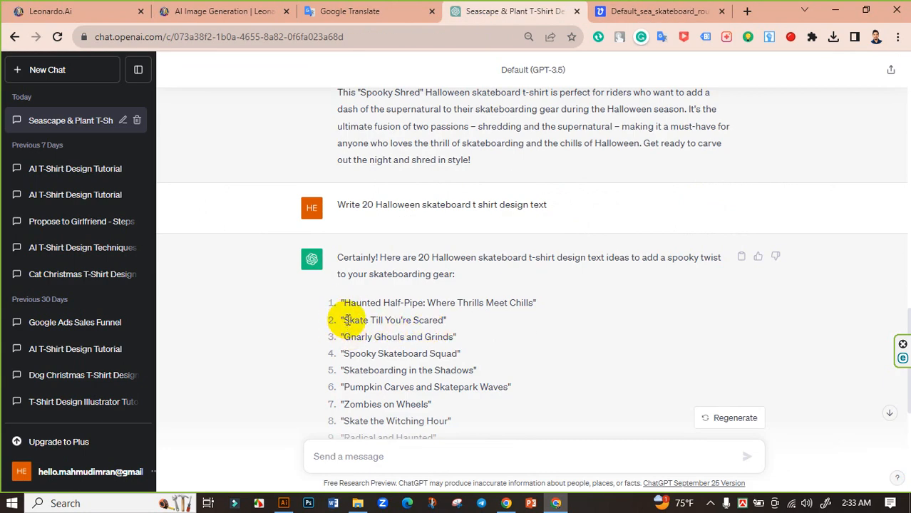
left_click_drag(343, 320, 425, 322)
right_click(425, 323)
left_click(459, 332)
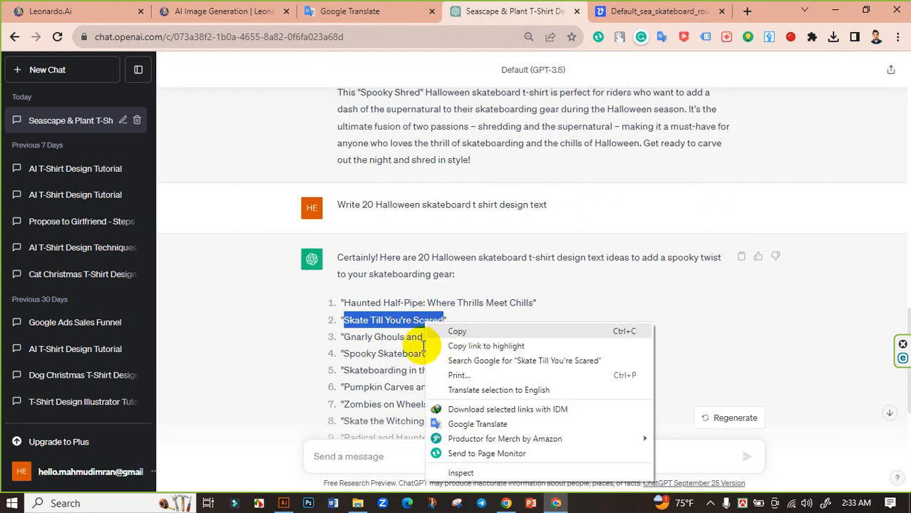
Switch back to Illustrator, paste the slogan onto the empty canvas beside the artboard and enlarge it to about 98 pt.
left_click(285, 502)
left_click_drag(559, 246, 231, 284)
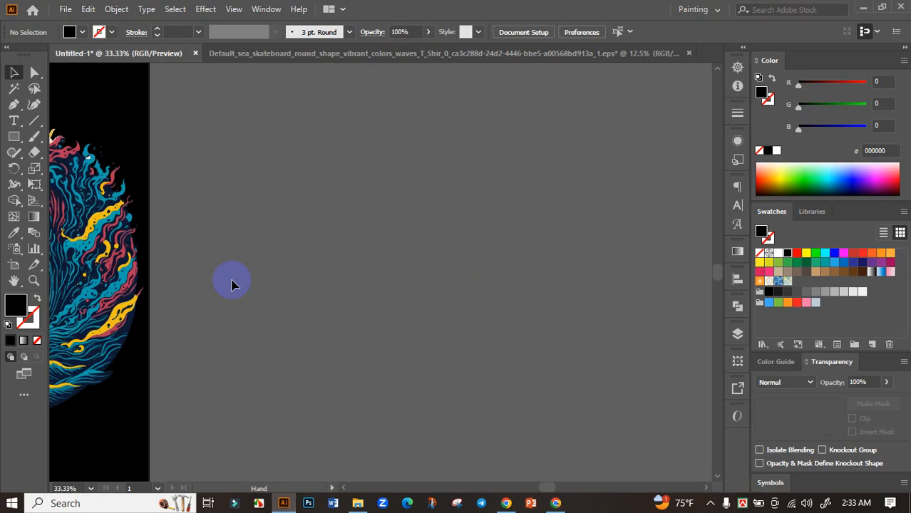
key("ctrl+v")
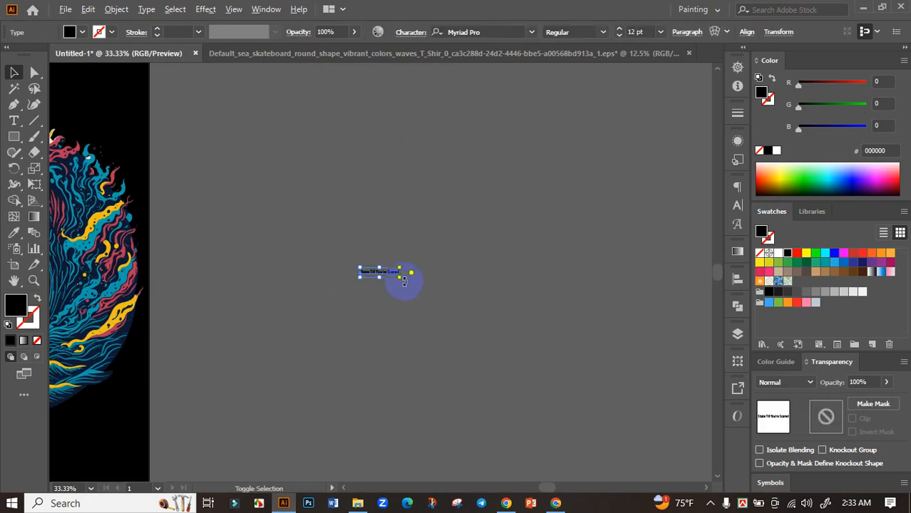
left_click_drag(417, 299, 546, 343)
Split the slogan into two text objects by cutting out "Skate Till You're" and pasting it separately above "Scared".
double_click(371, 272)
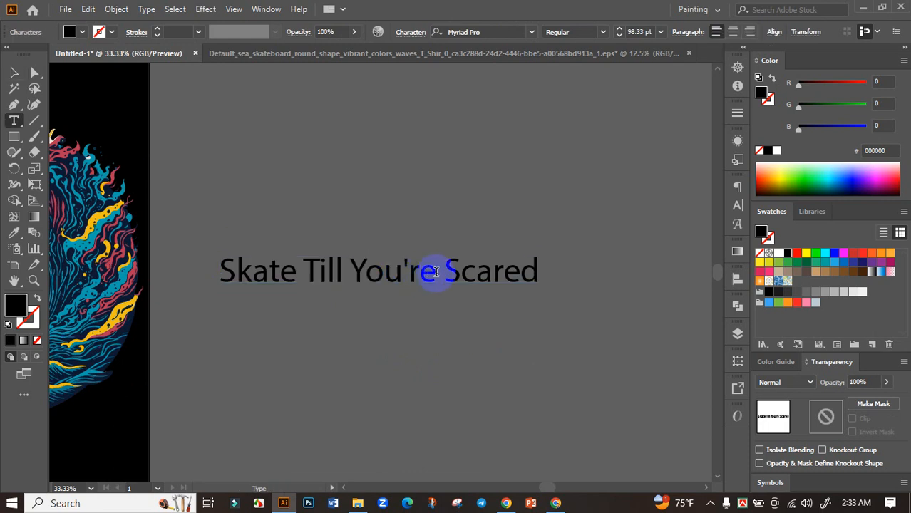
left_click_drag(435, 272, 141, 273)
key("BackSpace")
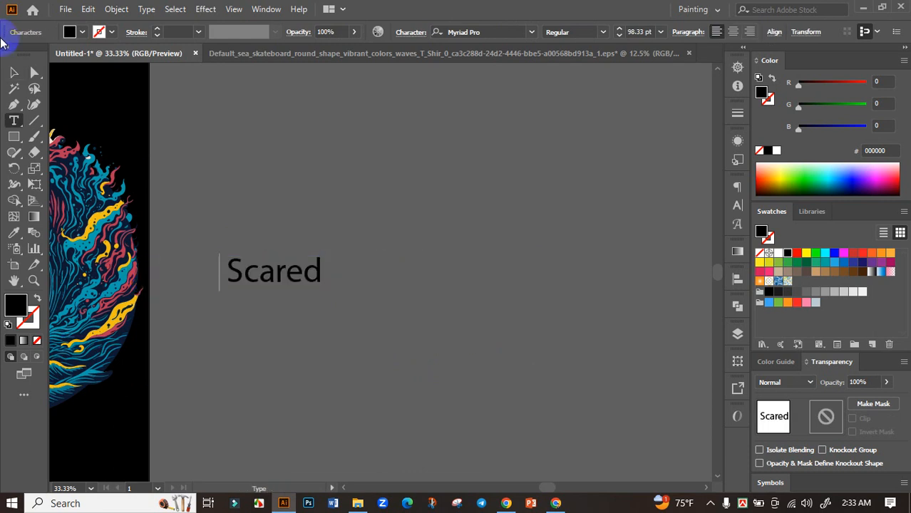
left_click(11, 71)
left_click_drag(274, 279, 319, 351)
left_click(359, 294)
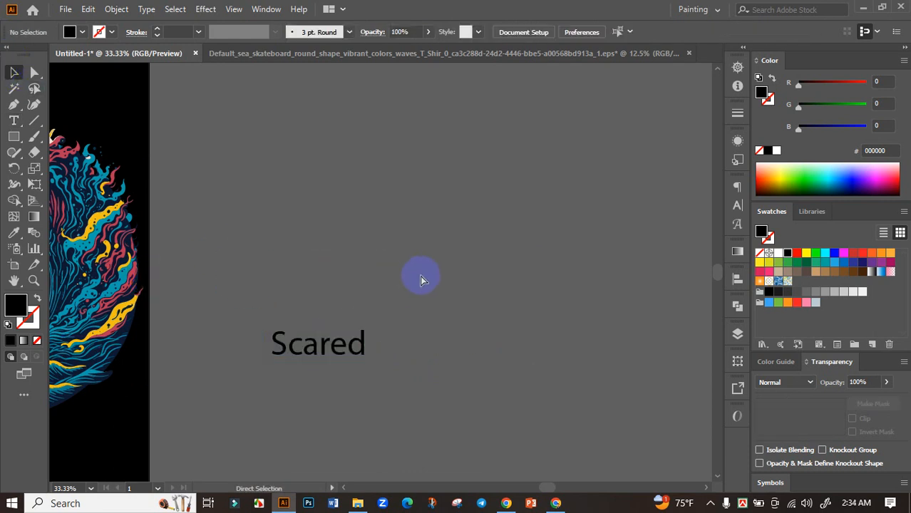
key("ctrl+v")
left_click_drag(413, 265, 414, 236)
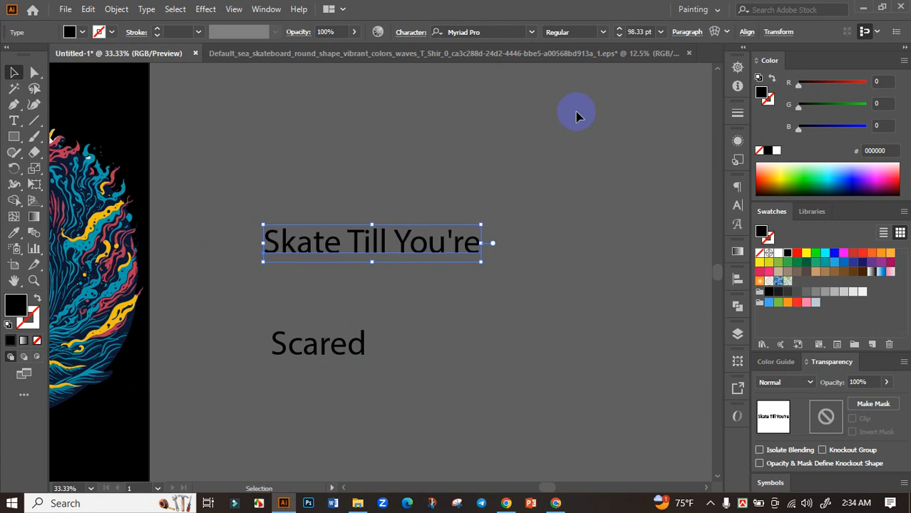
Set the "Skate Till You're" text in Burbank Big Condensed Black with all caps and move it slightly up.
left_click(499, 30)
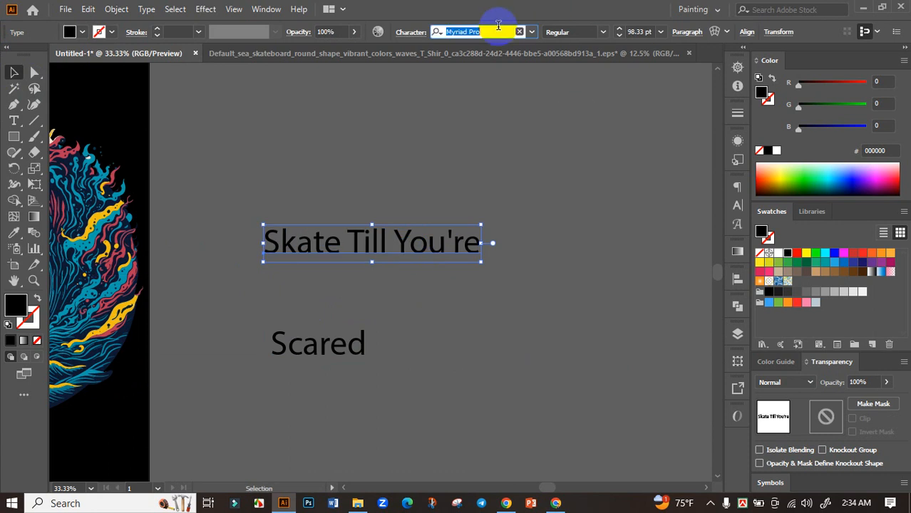
left_click(532, 32)
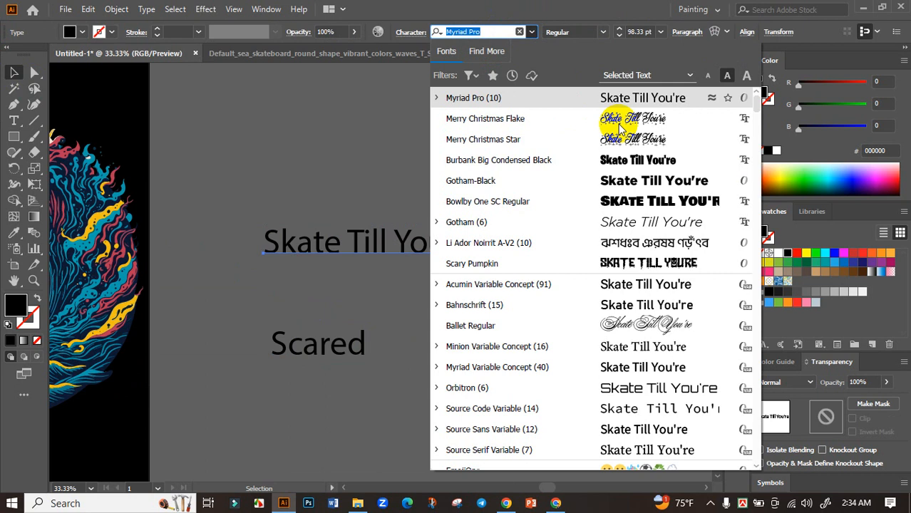
left_click(640, 162)
left_click_drag(408, 239, 408, 218)
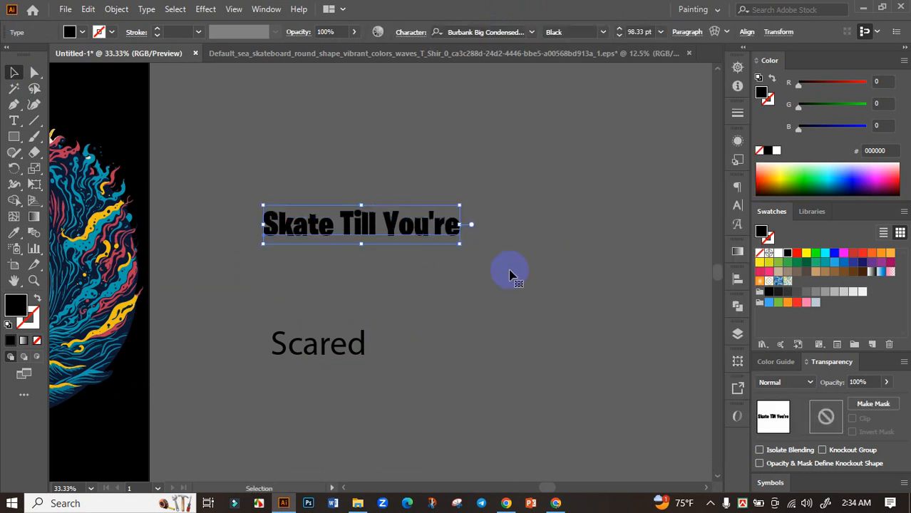
left_click(738, 205)
left_click(582, 317)
Center "Scared" below the upper line, match its formatting to that line with the Eyedropper, and deselect it.
left_click(421, 338)
left_click_drag(333, 346, 391, 316)
left_click(14, 233)
left_click(368, 224)
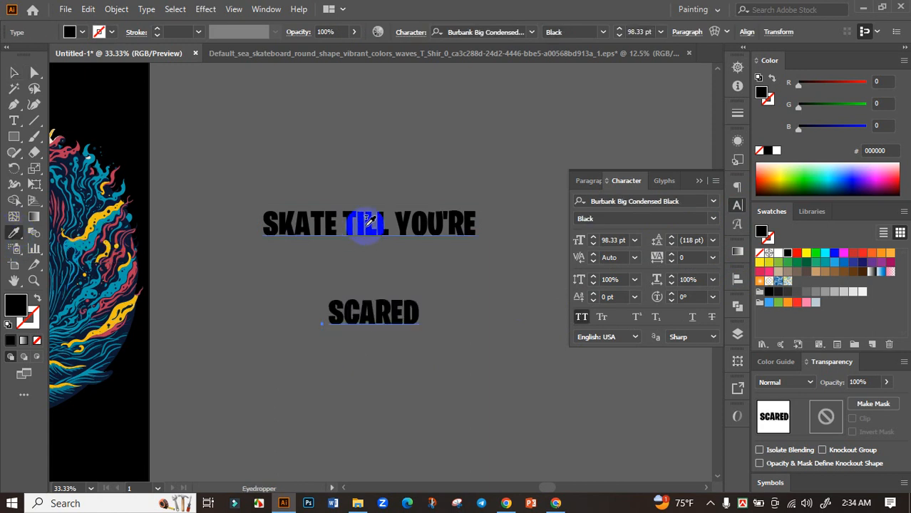
left_click(15, 73)
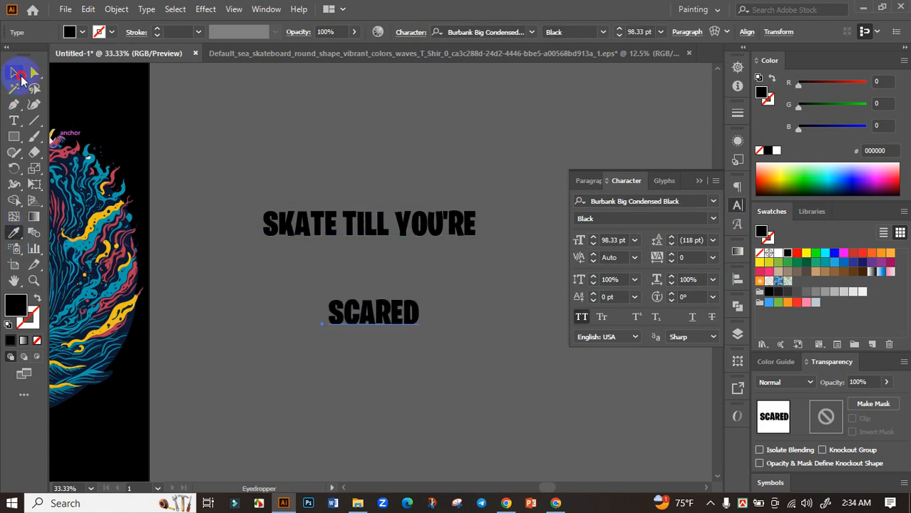
left_click(489, 310)
Color the "SKATE TILL YOU'RE" text white, place it above the wave artwork on the artboard and enlarge it to about 113 pt.
scroll(489, 310, "down", 2)
left_click_drag(479, 323, 532, 319)
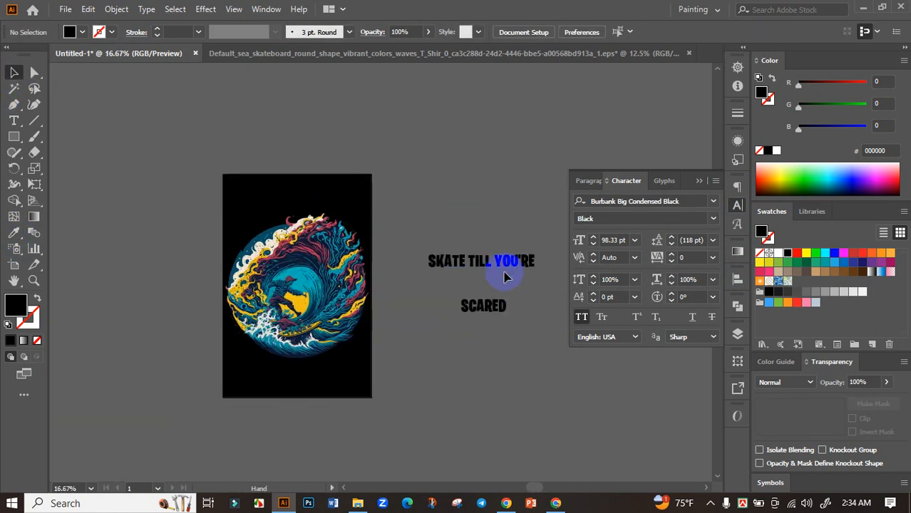
left_click(503, 263)
left_click(778, 255)
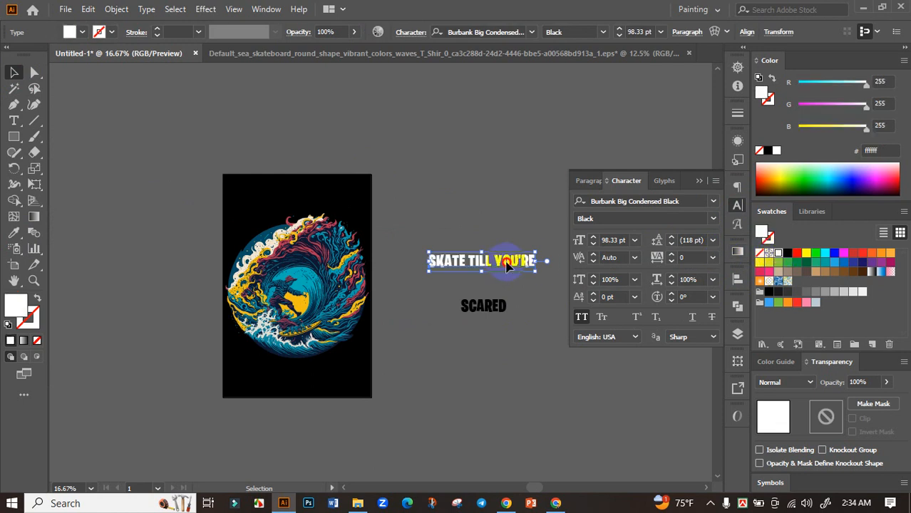
left_click_drag(508, 264, 307, 214)
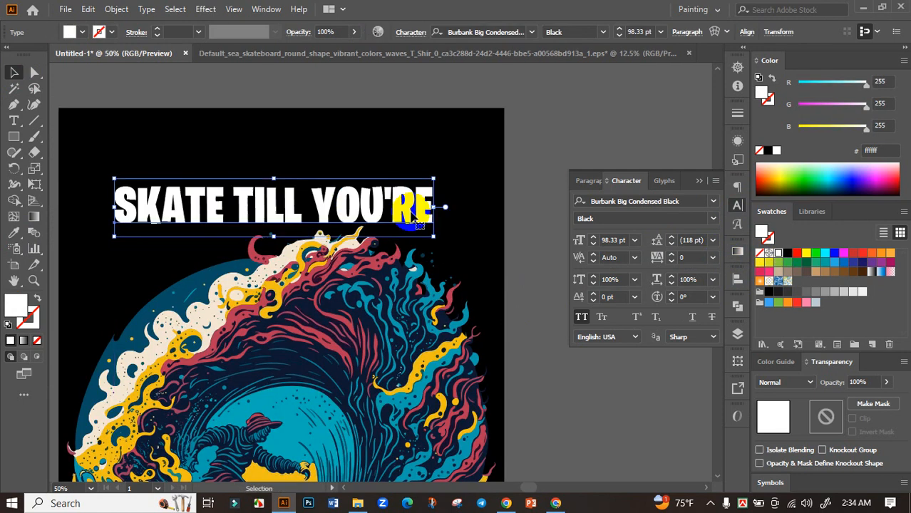
left_click_drag(403, 209, 412, 193)
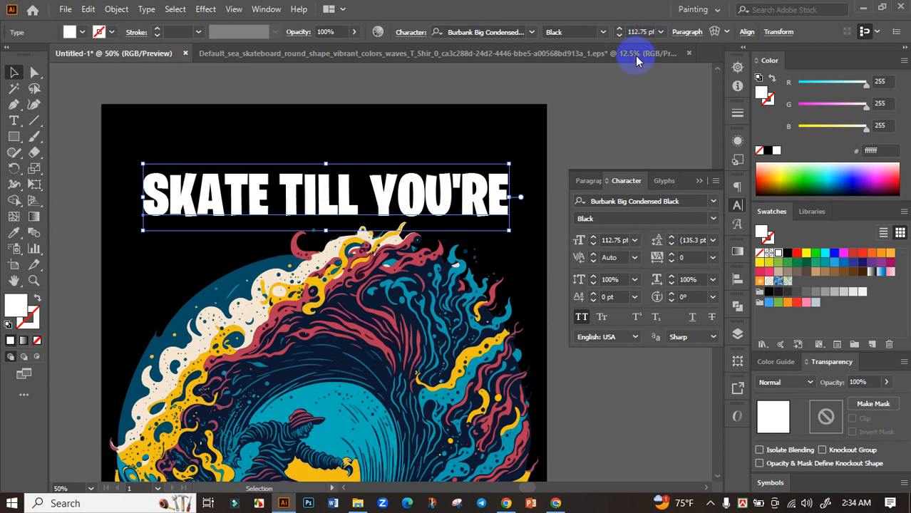
Warp the "SKATE TILL YOU'RE" text with a horizontal Arc envelope at 50% bend and deselect it.
scroll(550, 218, "down", 4)
scroll(631, 86, "up", 5)
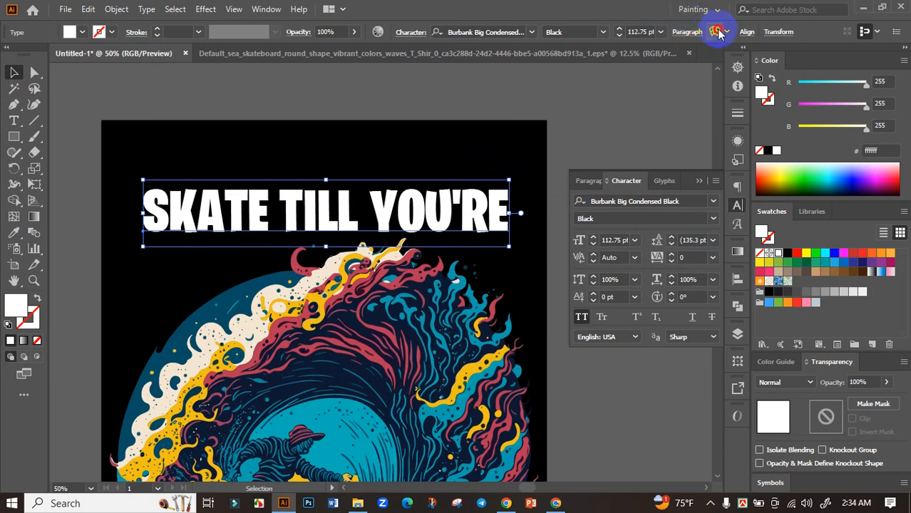
left_click(718, 31)
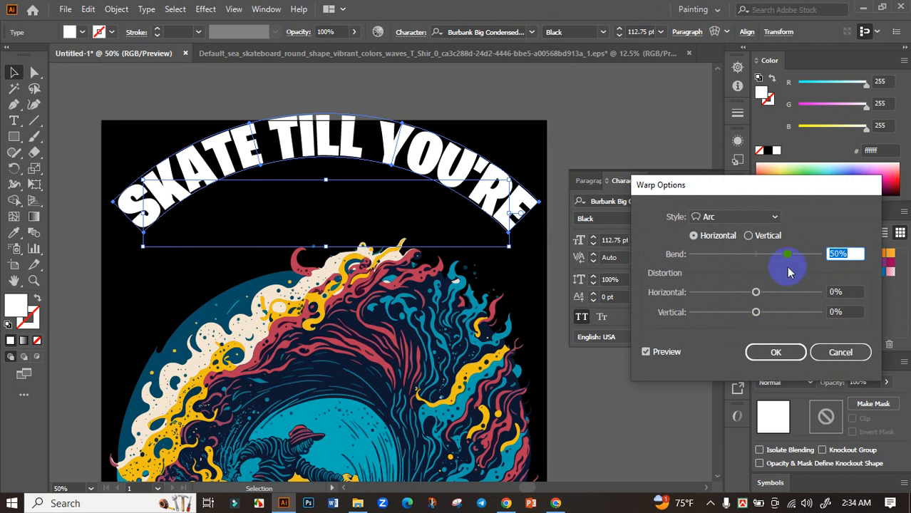
left_click(777, 353)
left_click(341, 205)
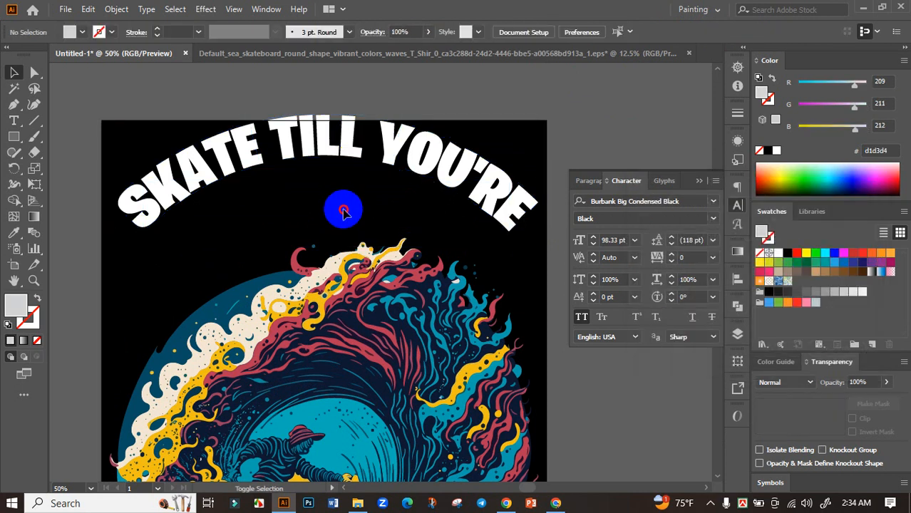
Move the arched text down over the wave's upper edge, center it horizontally on the artboard and deselect it.
left_click_drag(342, 138, 352, 239)
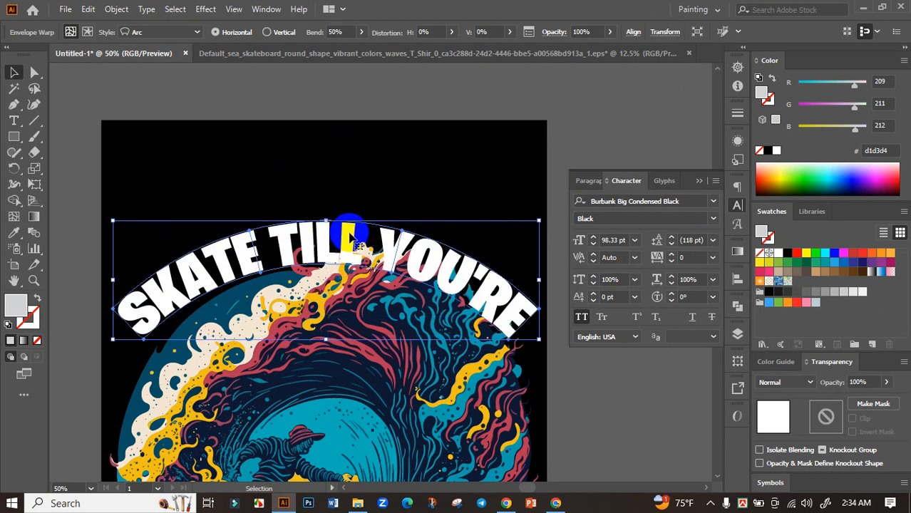
scroll(376, 245, "down", 2)
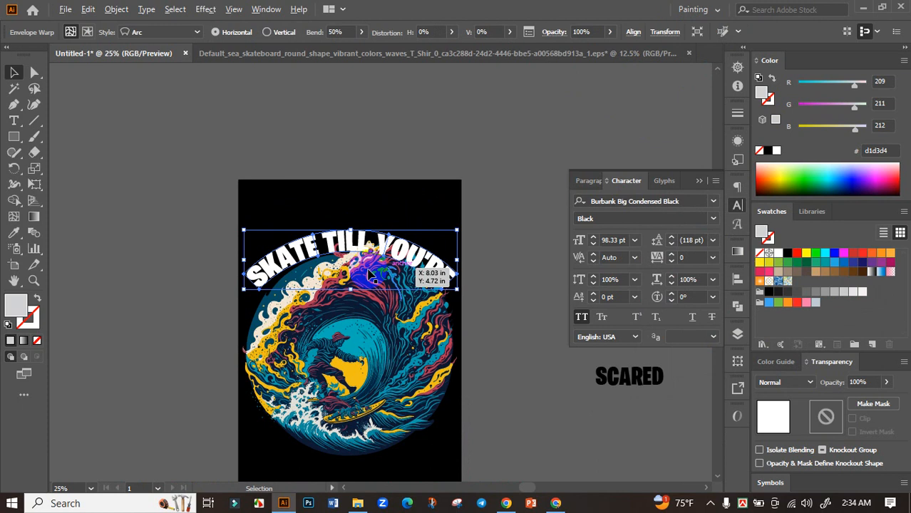
scroll(421, 275, "up", 2)
left_click(737, 284)
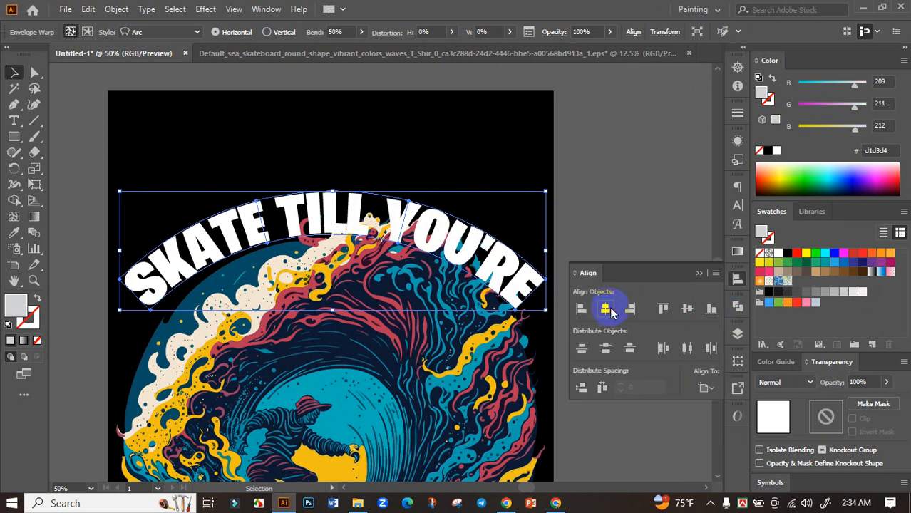
left_click(606, 308)
left_click(699, 273)
left_click(446, 271)
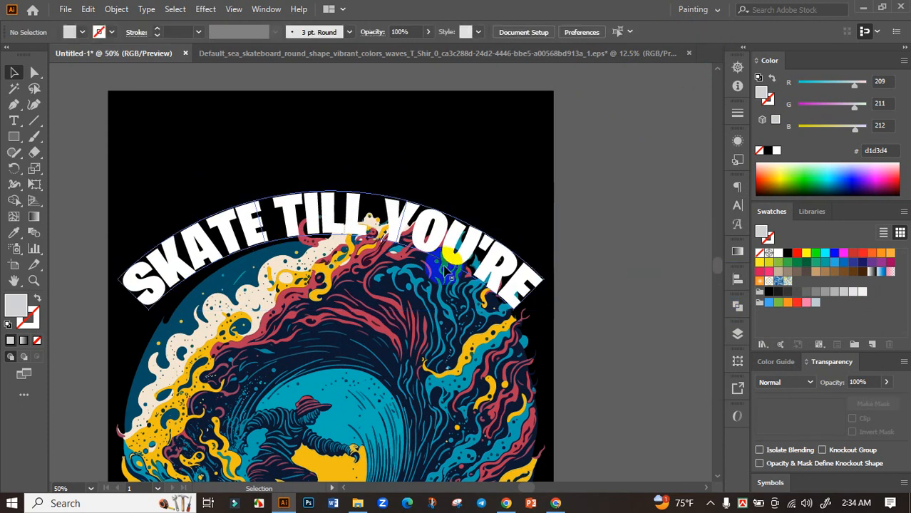
Nudge the arched text slightly right and down to fit the wave's curve, and deselect it.
left_click(456, 269)
left_click(610, 296)
mouse_move(458, 258)
left_mouse_down()
mouse_move(468, 257)
mouse_move(462, 260)
left_mouse_up()
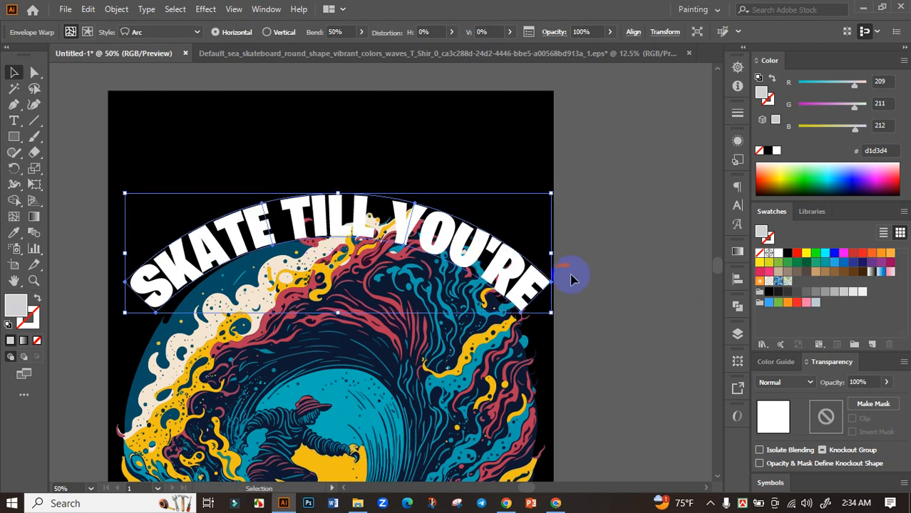
left_click(647, 299)
scroll(590, 301, "down", 2)
scroll(540, 258, "up", 2)
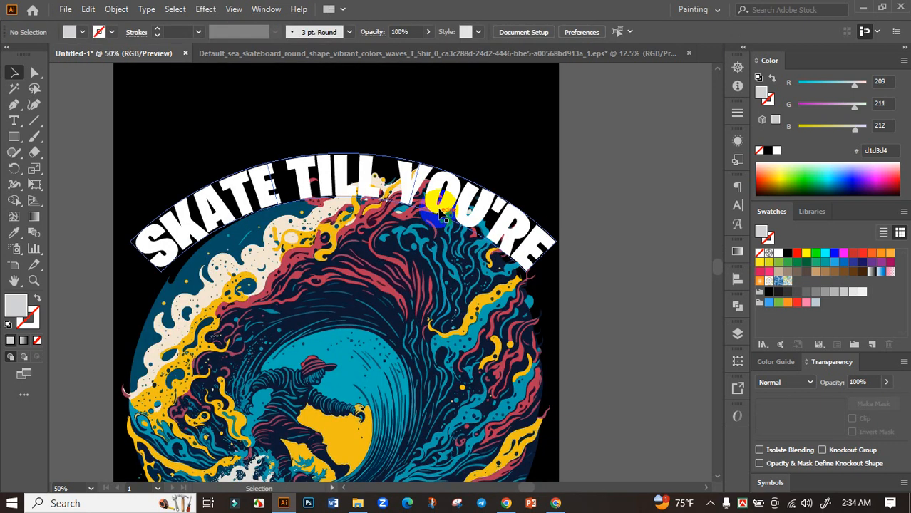
left_click(442, 211)
scroll(589, 257, "down", 1)
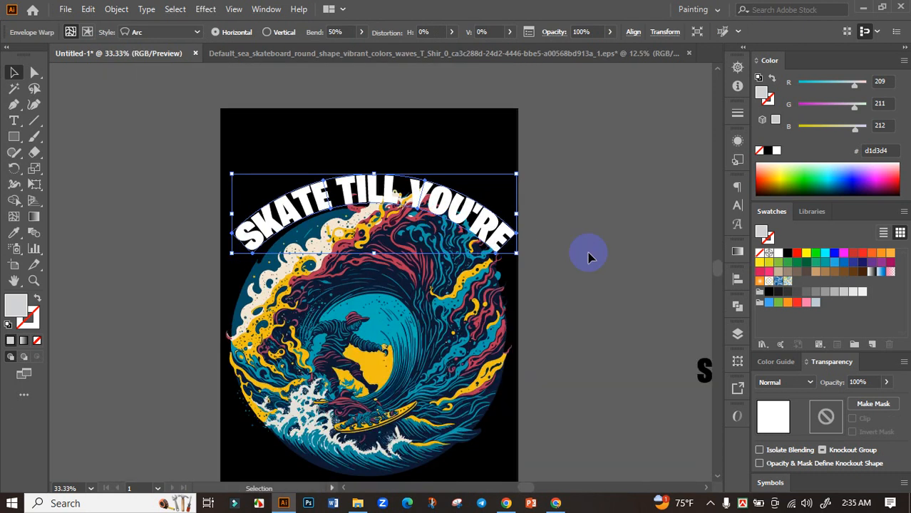
left_click(592, 255)
Move the "SCARED" text below the wave artwork, color it white, enlarge it to about 158 pt and keep it selected.
left_click_drag(599, 253, 520, 219)
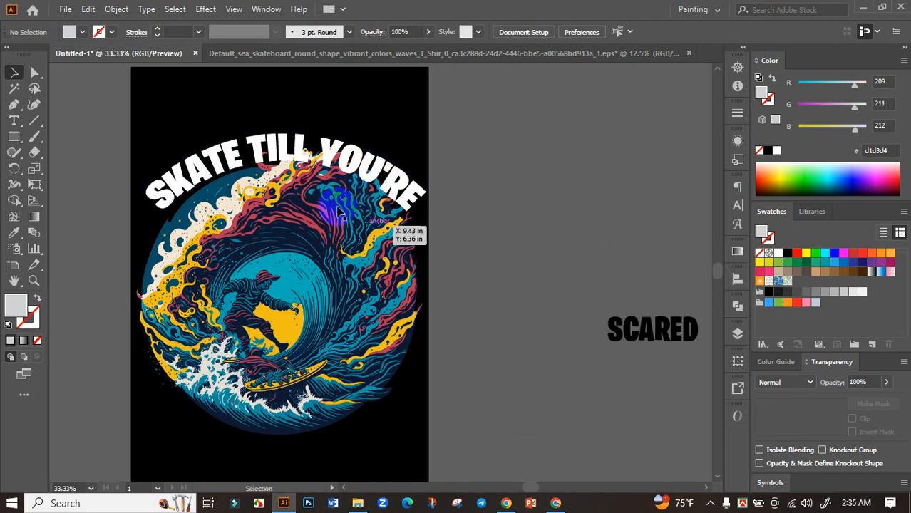
left_click_drag(539, 299, 536, 211)
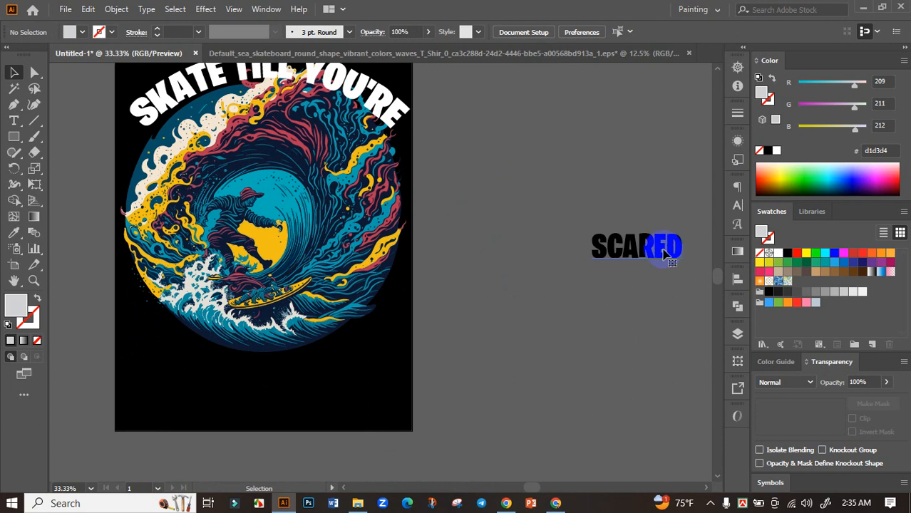
left_click_drag(664, 253, 286, 403)
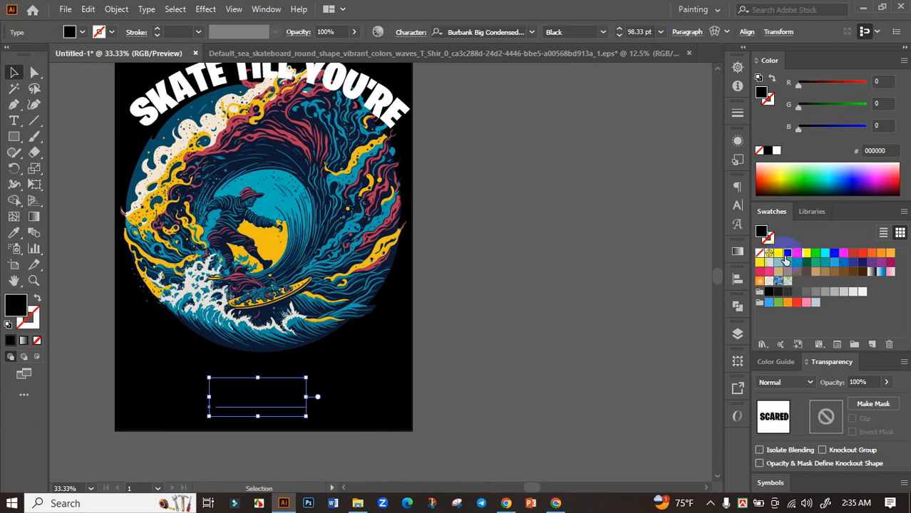
left_click(779, 254)
left_click_drag(413, 362, 434, 375)
left_click(572, 323)
left_click(419, 343)
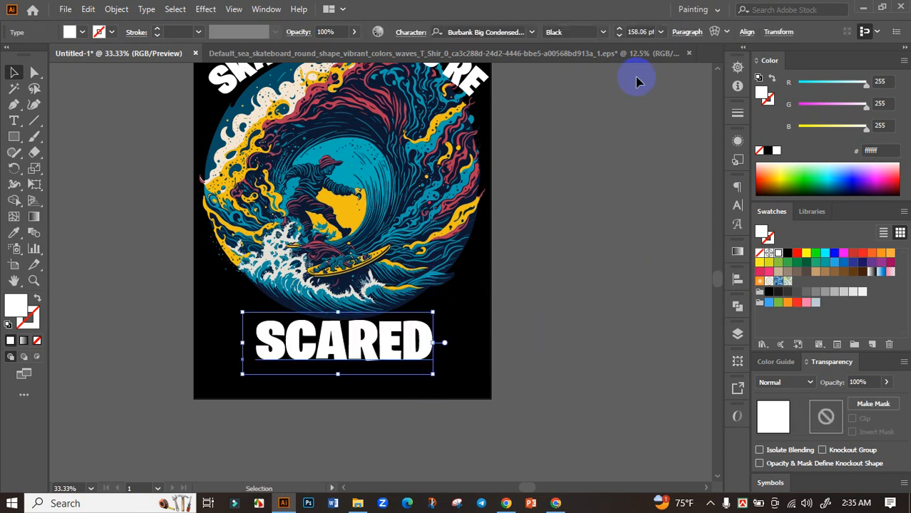
Warp the "SCARED" text with a horizontal Arc Upper envelope at -26% bend.
left_click(719, 31)
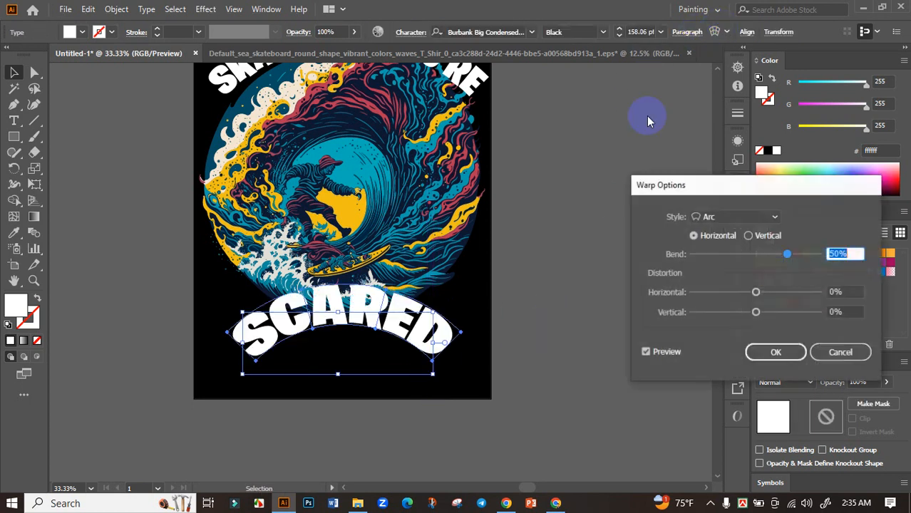
left_click(774, 216)
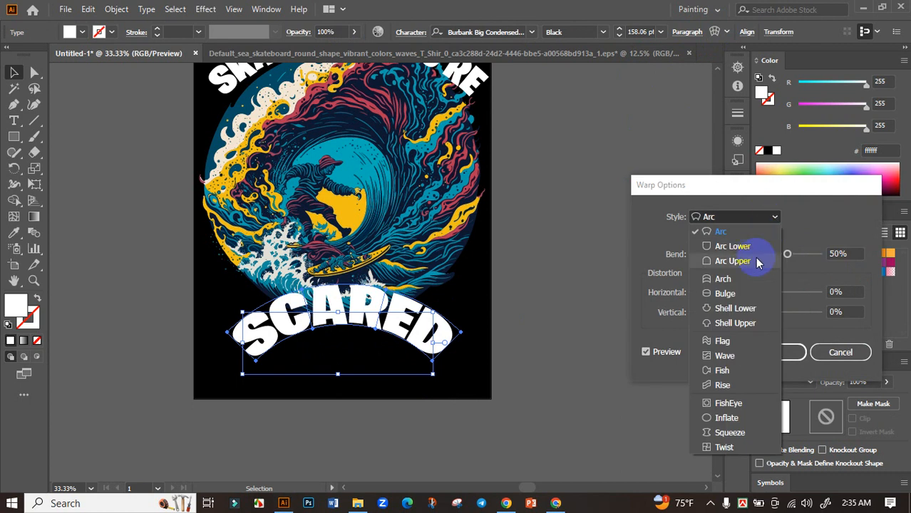
left_click(734, 261)
left_click_drag(722, 255, 745, 255)
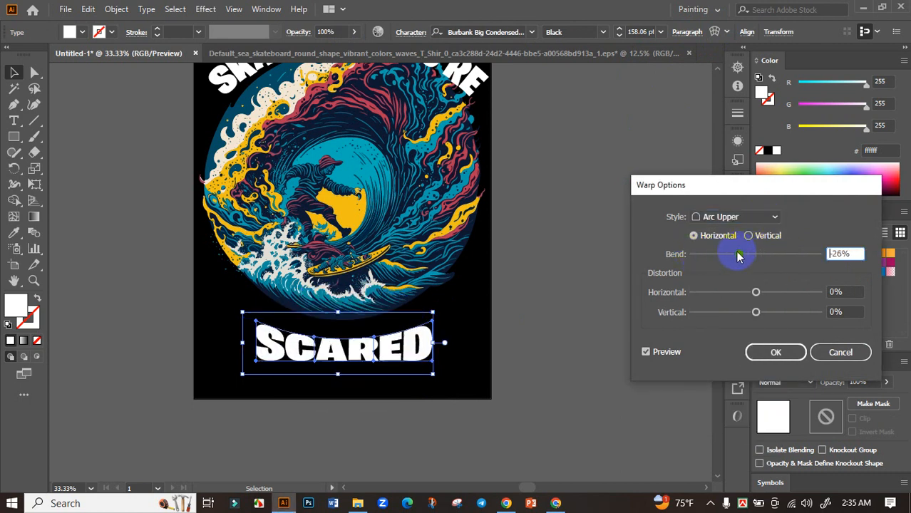
left_click(776, 352)
Stretch the warped "SCARED" text taller and wider, move it up under the wave artwork, and deselect it.
left_click(383, 356)
left_click_drag(382, 360, 345, 370)
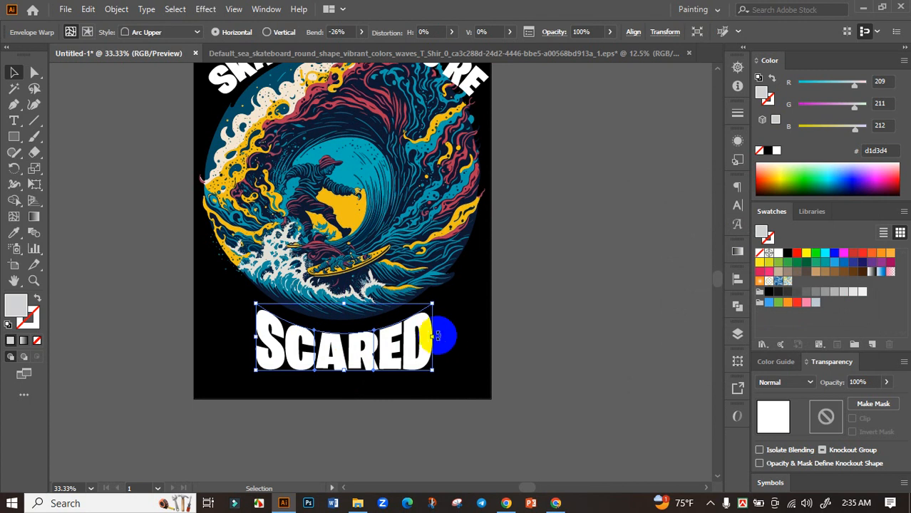
left_click_drag(433, 337, 410, 336)
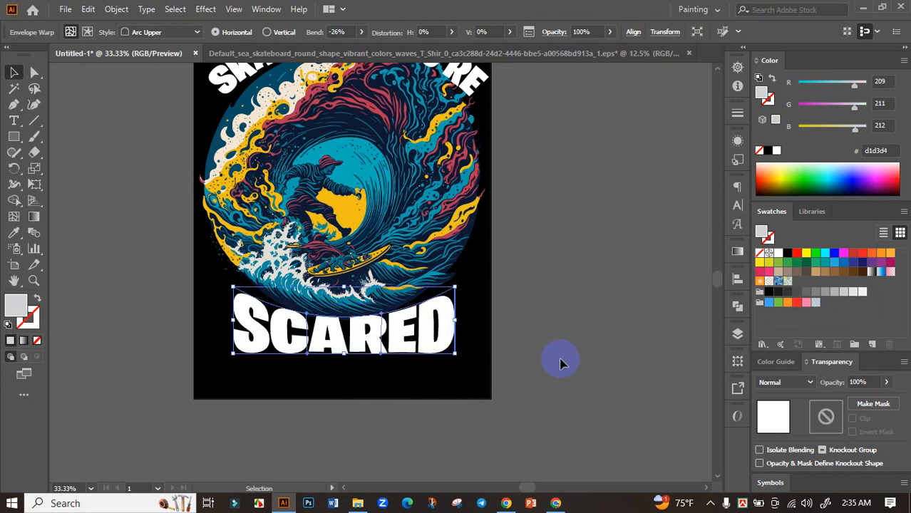
left_click(551, 364)
Extend the "SCARED" text's height, raise it against the wave's lower curve, widen it slightly and deselect it.
scroll(551, 365, "down", 2)
scroll(441, 378, "up", 3)
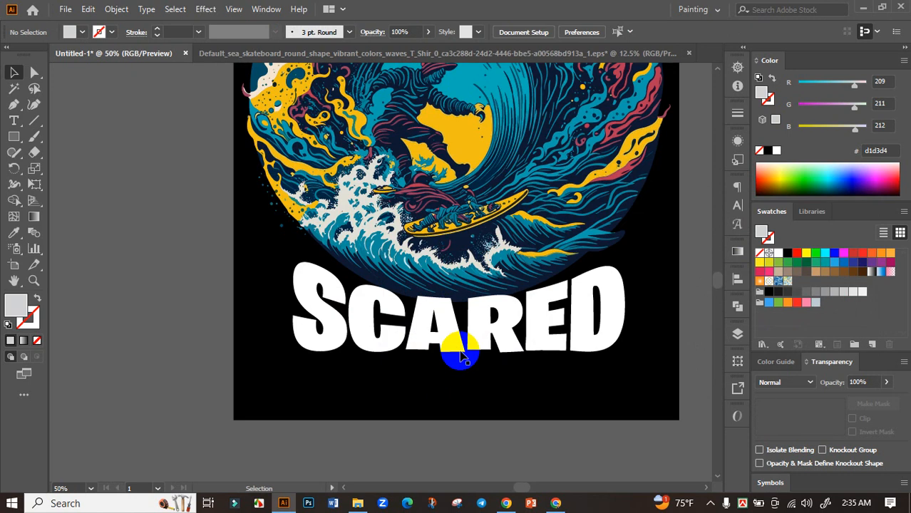
left_click(462, 375)
left_click_drag(460, 352, 451, 389)
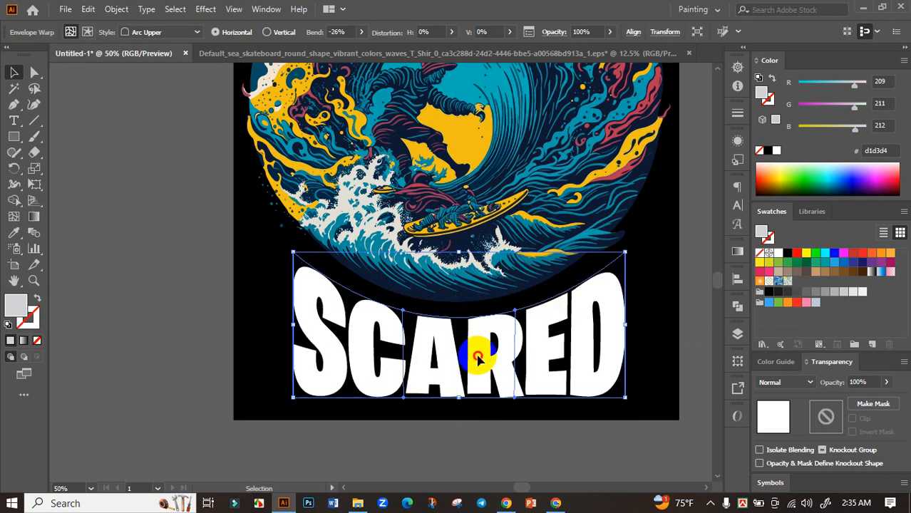
left_click_drag(483, 357, 476, 351)
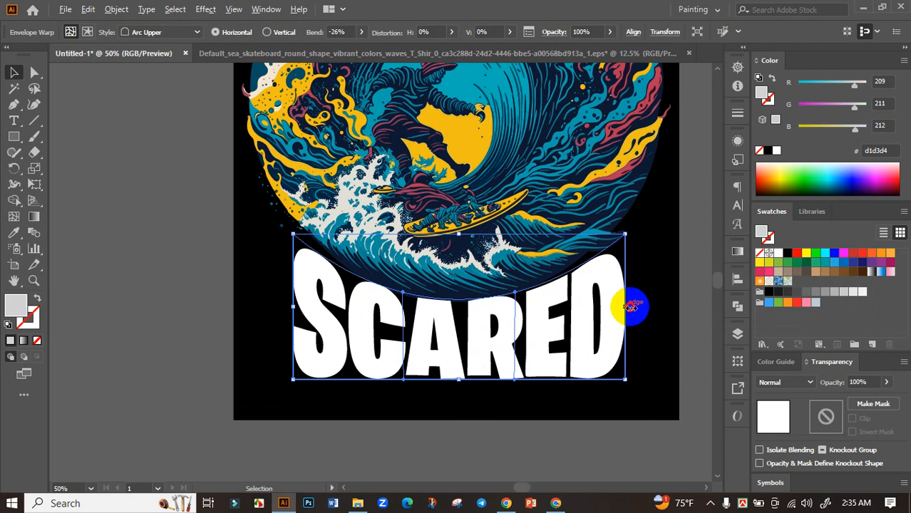
left_click_drag(631, 307, 575, 330)
key("ctrl+minus")
left_click(576, 330)
Center the "SCARED" text horizontally on the artboard and deselect it.
scroll(574, 339, "down", 2)
scroll(527, 350, "up", 3)
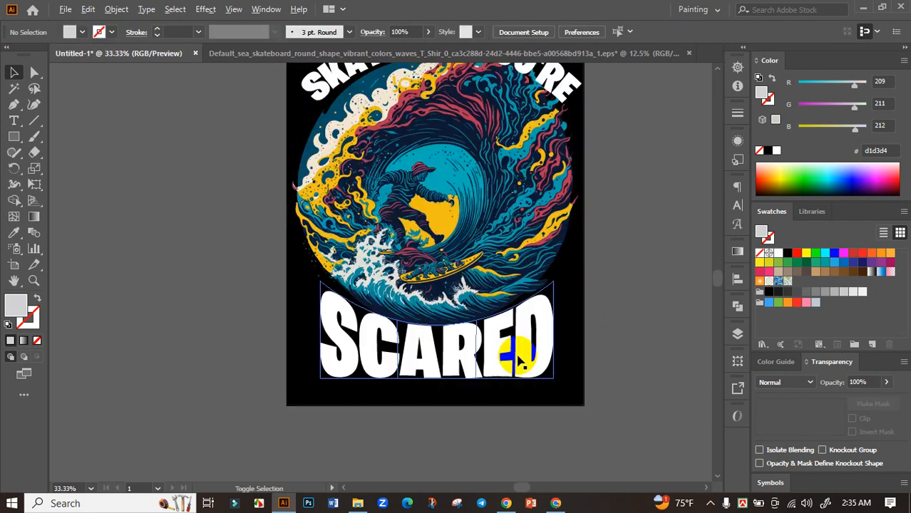
left_click(518, 354)
left_click(738, 281)
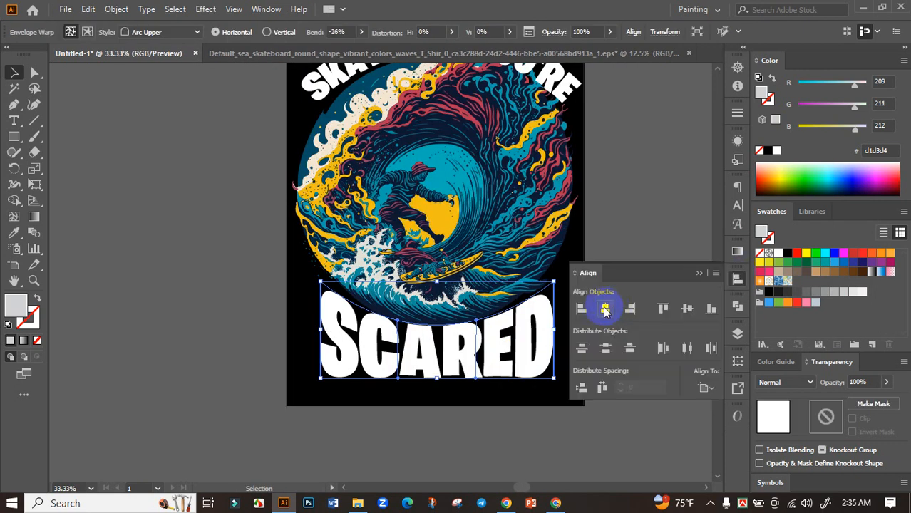
left_click(605, 309)
left_click(699, 274)
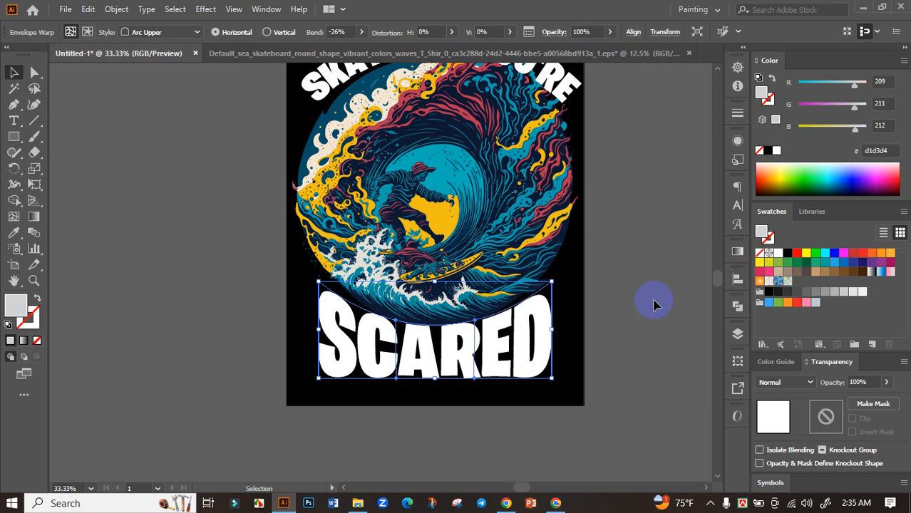
left_click(655, 304)
Nudge the "SCARED" text about 0.14 in to the right, keeping its vertical position, and deselect it.
left_click(514, 355)
left_click_drag(513, 357, 525, 363)
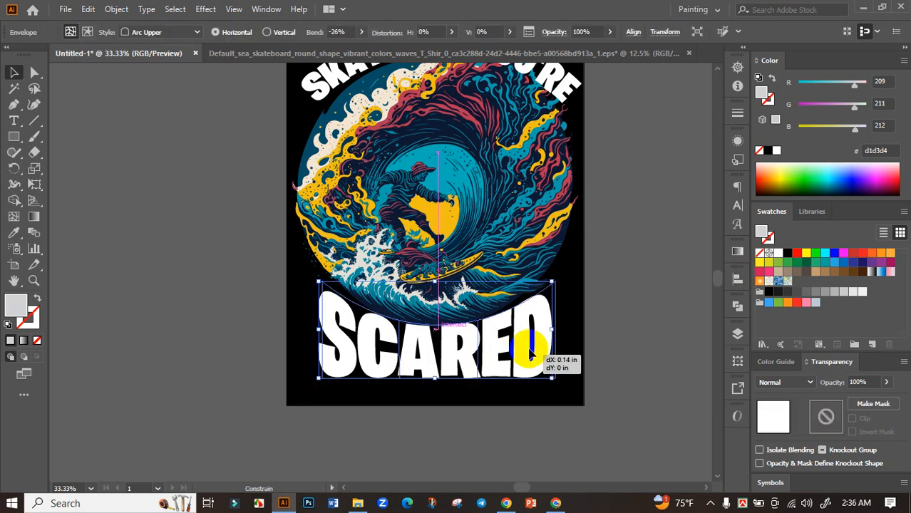
left_click(614, 336)
key("ctrl+minus")
left_click_drag(611, 311, 545, 340)
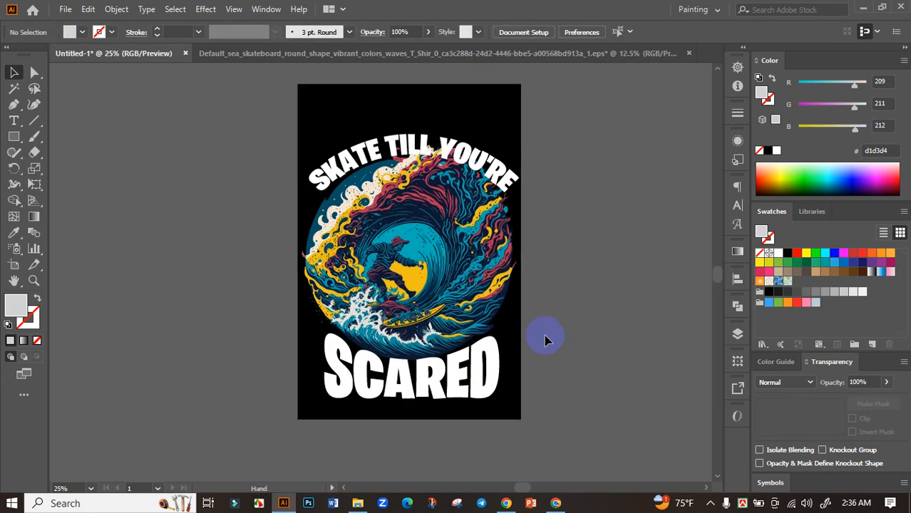
scroll(542, 334, "down", 2)
scroll(535, 331, "up", 2)
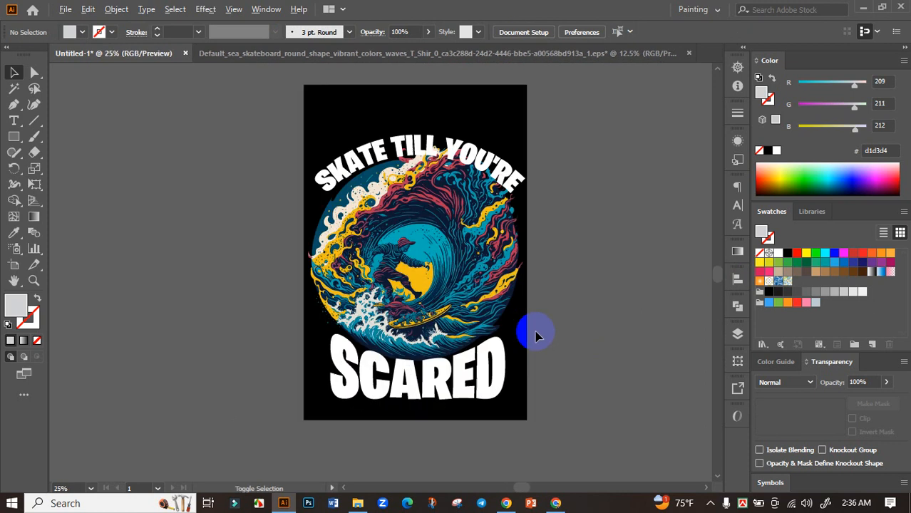
Expand both warped texts, "SKATE TILL YOU'RE" and "SCARED", into editable shapes and deselect them.
left_click(474, 151)
scroll(474, 151, "up", 1)
left_click(491, 361, "shift")
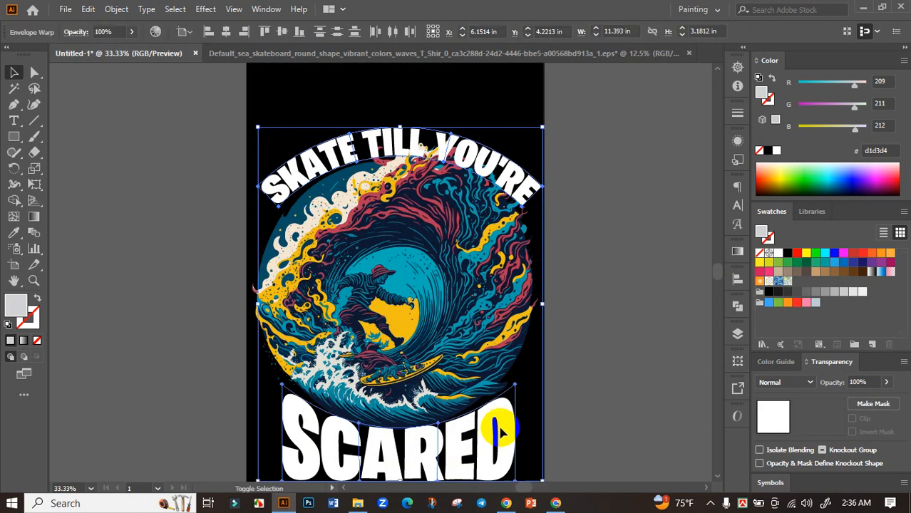
left_click(116, 8)
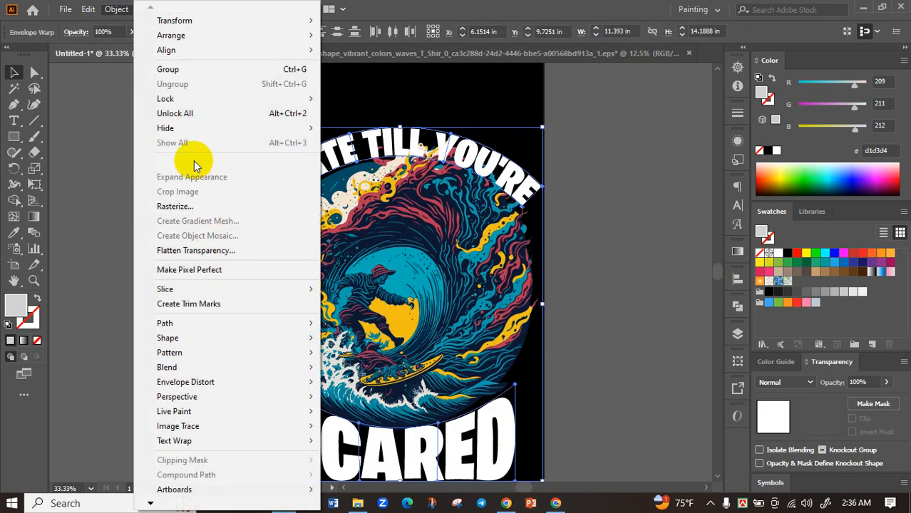
left_click(194, 162)
left_click(355, 329)
left_click(592, 334)
scroll(595, 339, "down", 2)
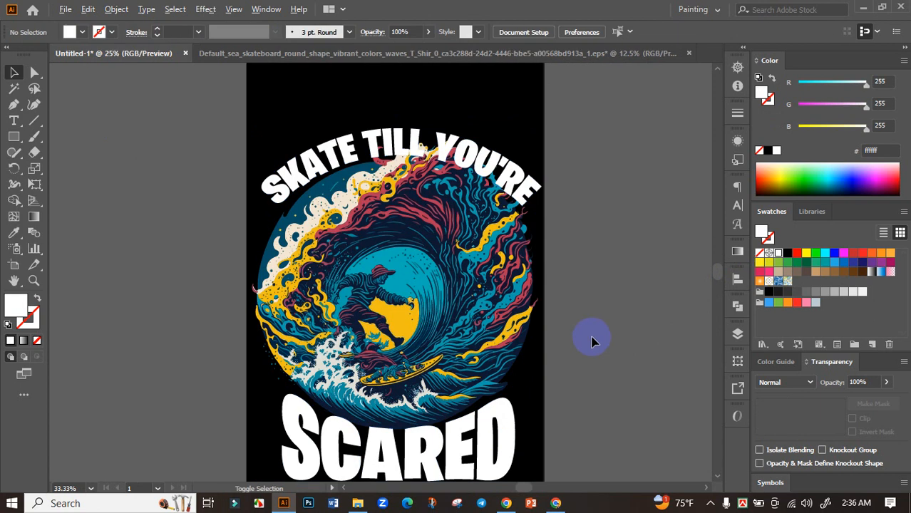
Center the expanded "SKATE TILL YOU'RE" group horizontally on the artboard.
left_click_drag(537, 325, 426, 351)
scroll(428, 275, "up", 4)
left_click(518, 305)
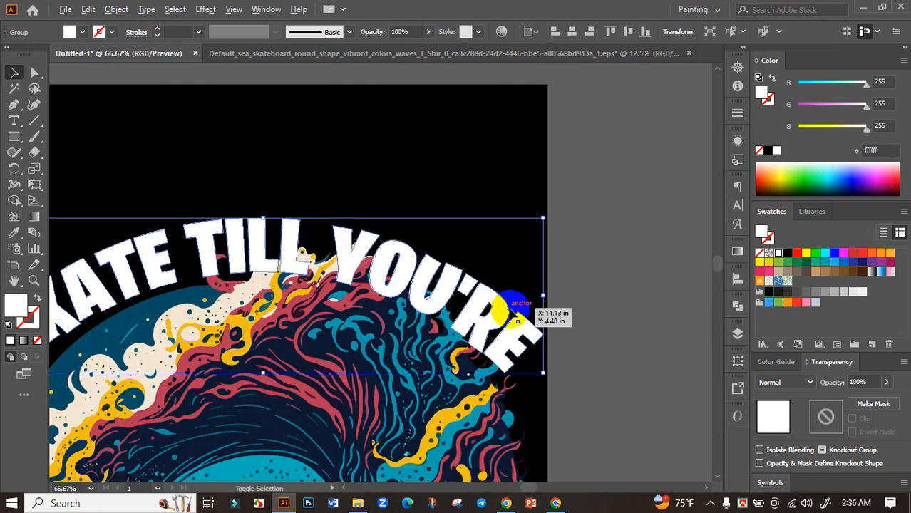
scroll(554, 335, "down", 3)
left_click_drag(599, 329, 585, 256)
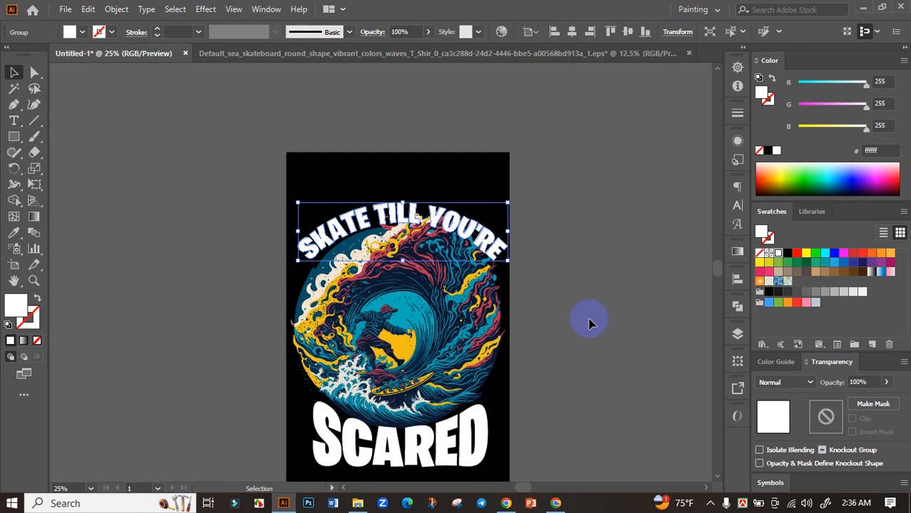
left_click(738, 282)
left_click(606, 308)
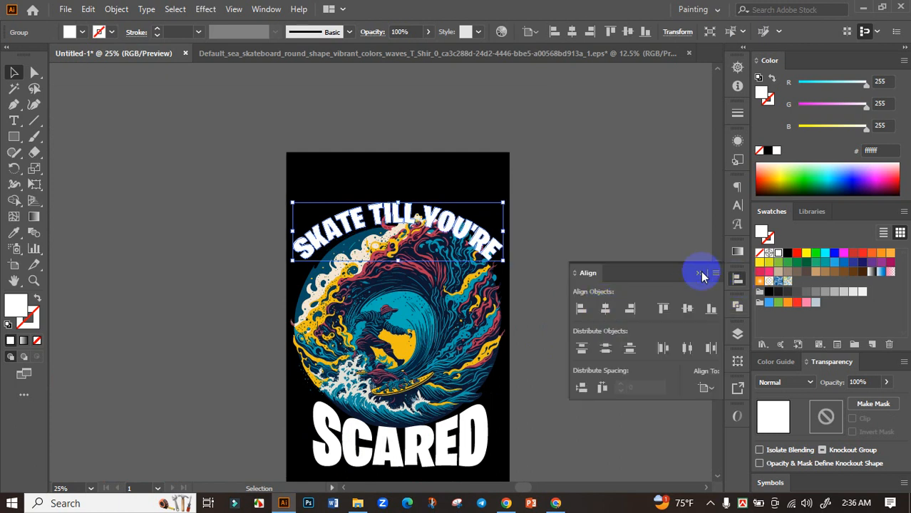
left_click(699, 274)
Center the skateboard wave artwork horizontally on the artboard and deselect it.
left_click(496, 330, "shift")
left_click(738, 283)
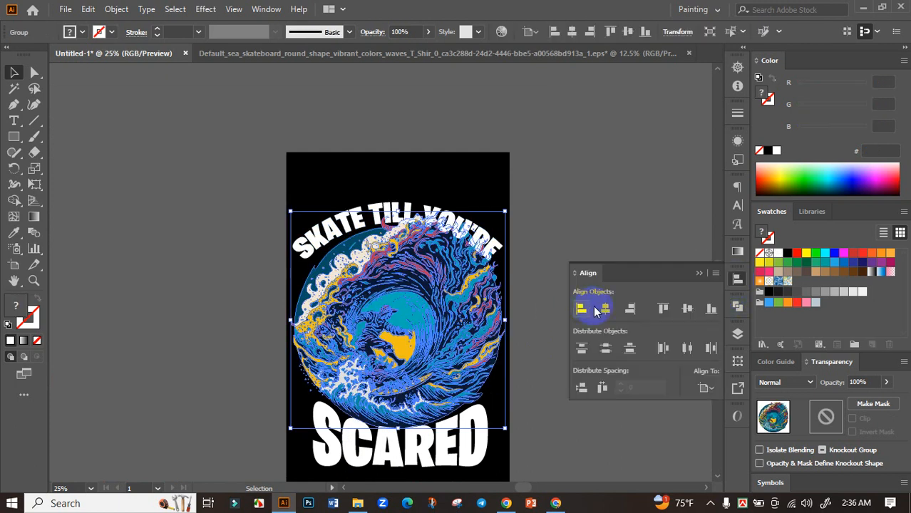
left_click(699, 273)
left_click(610, 312)
Examine where the arched "SKATE TILL YOU'RE" text overlaps the wave artwork's upper edge.
scroll(591, 312, "down", 1)
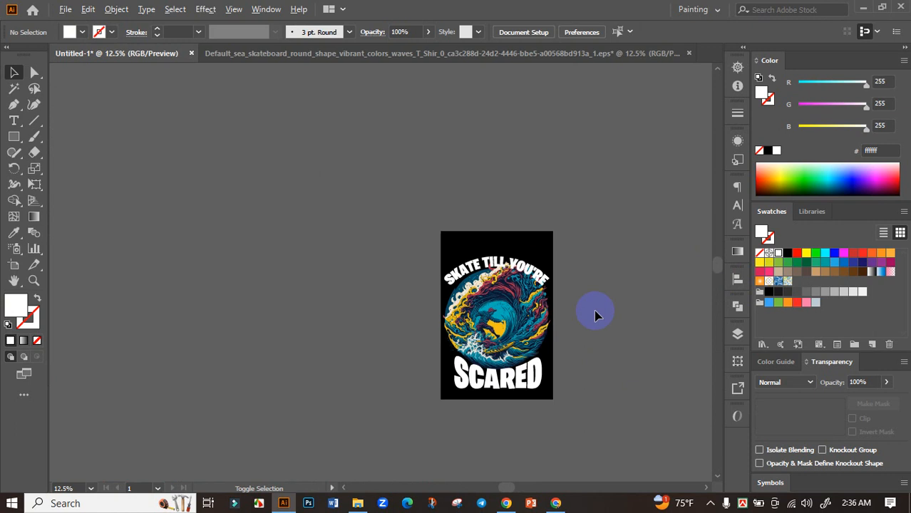
scroll(564, 273, "up", 3)
left_click_drag(520, 275, 574, 238)
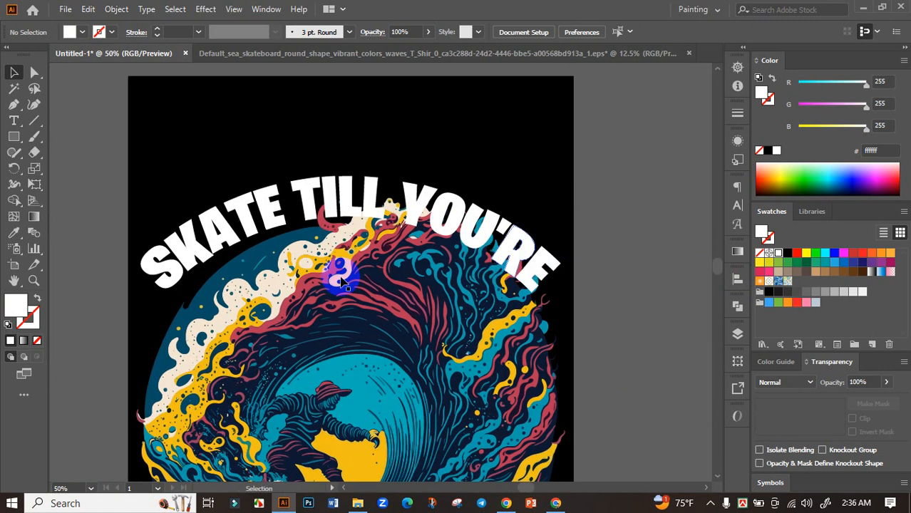
left_click(212, 284)
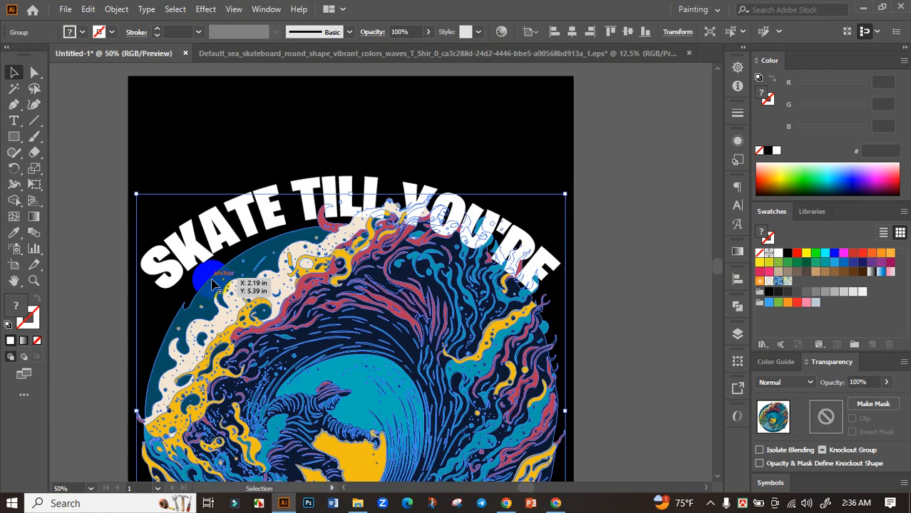
left_click(13, 107)
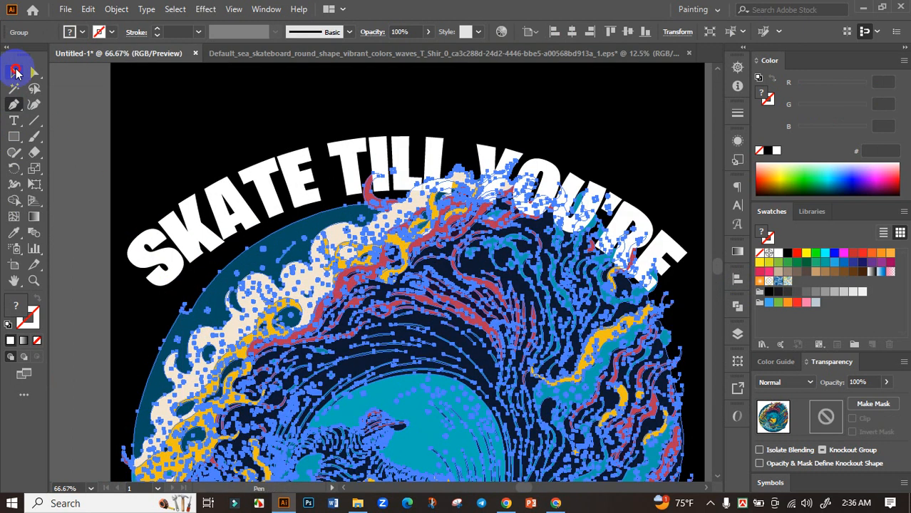
left_click(14, 71)
left_click_drag(158, 155, 234, 150)
left_click(121, 216)
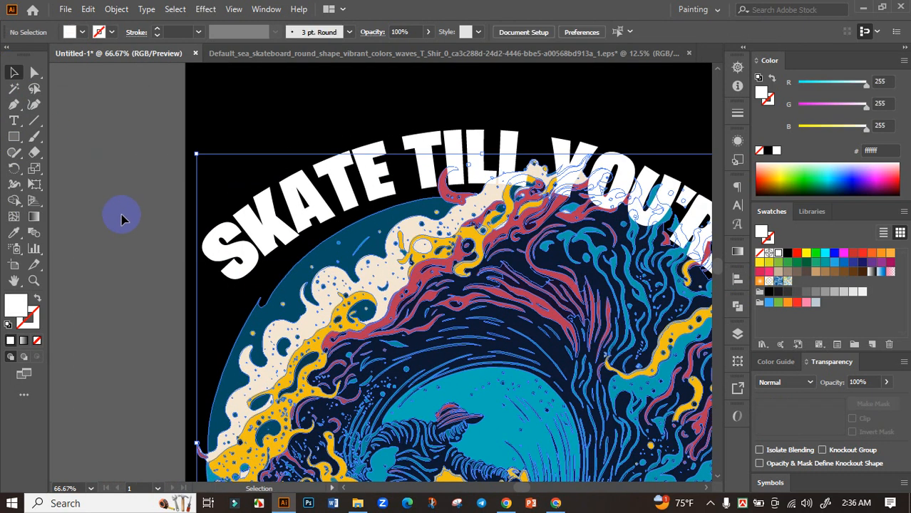
left_click(299, 281)
scroll(300, 283, "down", 3)
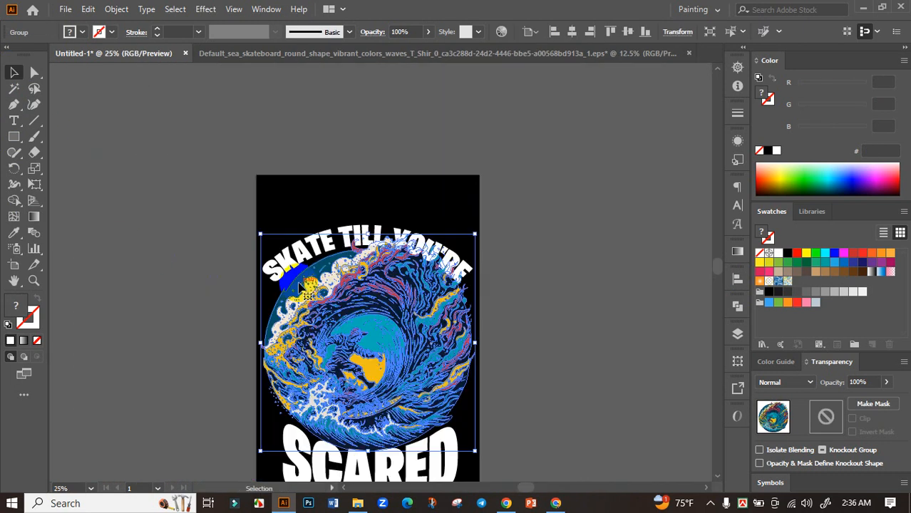
scroll(297, 294, "up", 3)
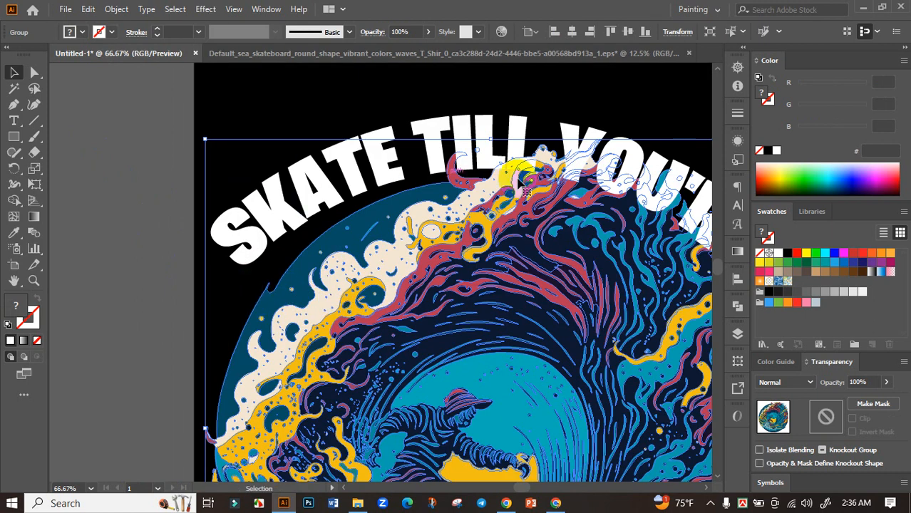
left_click(126, 245)
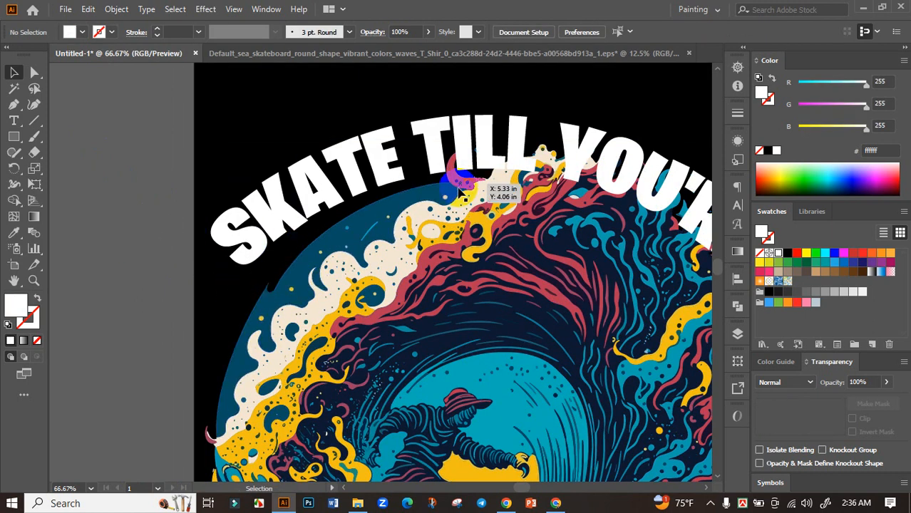
scroll(369, 249, "down", 3)
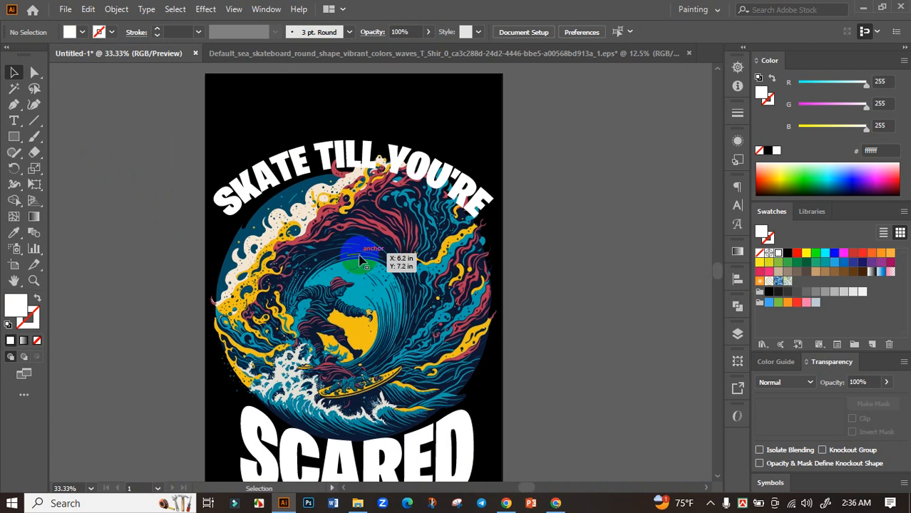
scroll(362, 262, "up", 3)
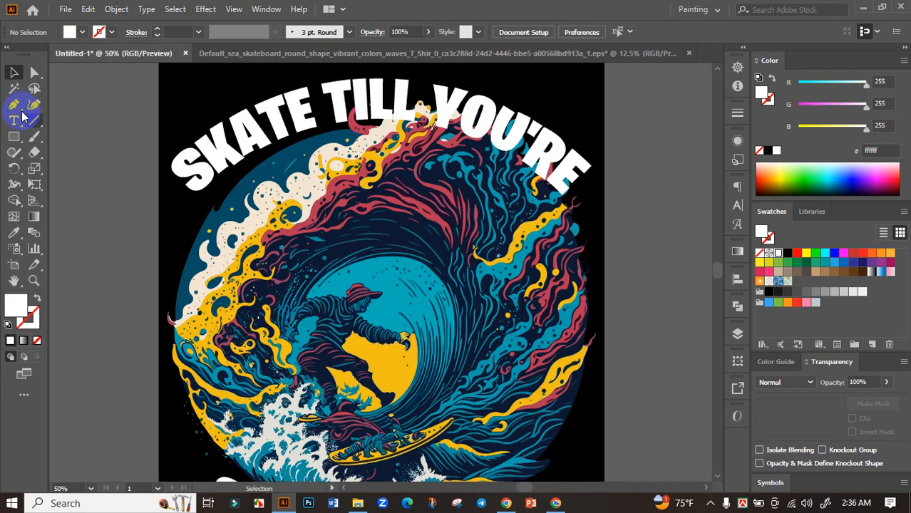
scroll(126, 149, "down", 3)
Ungroup the skateboard wave artwork into separate shapes and deselect them.
left_click(274, 225)
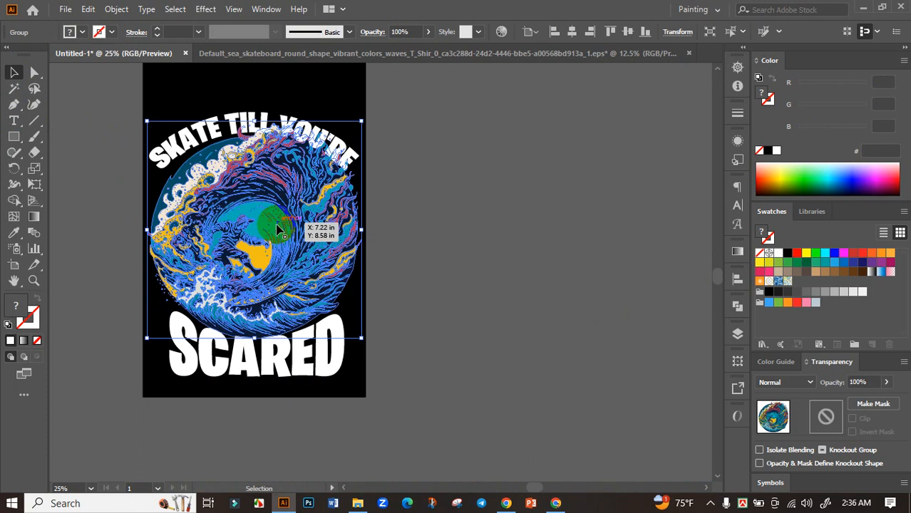
right_click(251, 225)
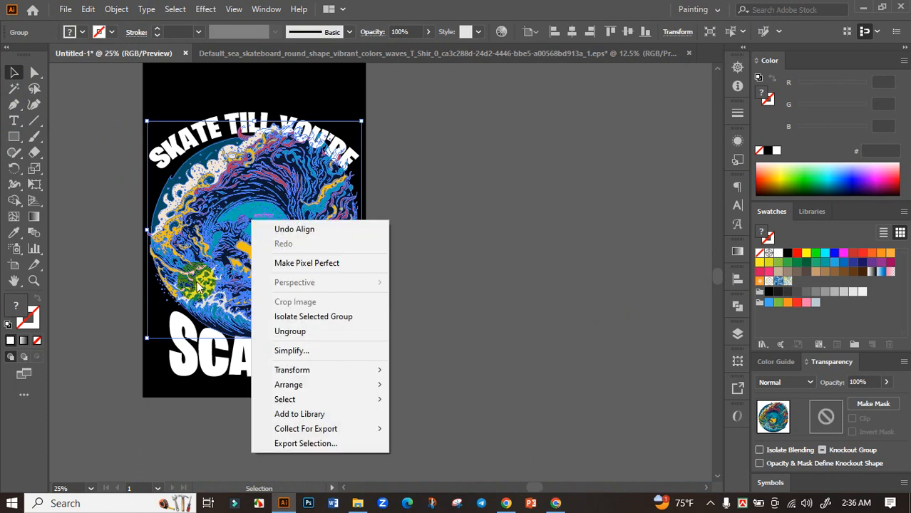
left_click(330, 333)
left_click(431, 269)
scroll(217, 157, "left", 2)
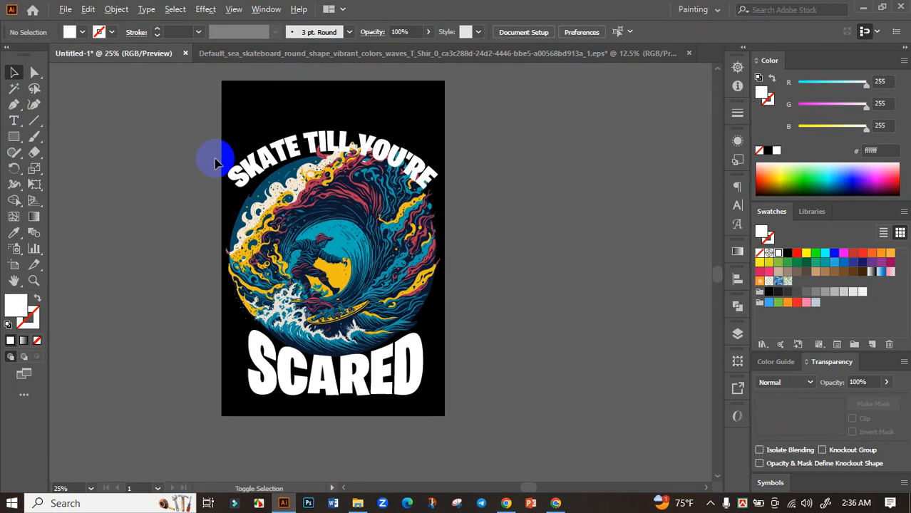
Try to move the dark teal shape behind the wave's upper-left edge, and undo the change.
scroll(217, 157, "up", 3)
left_click_drag(196, 218, 145, 211)
key("ctrl+z")
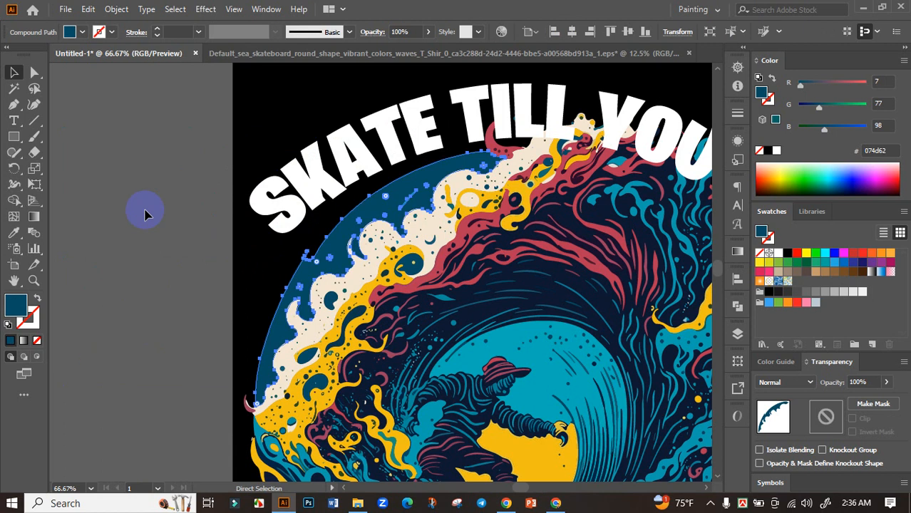
Draw a curved Pen segment along the artwork's round upper-left edge, linking the pink tip at the wave's left side to the curl under "TILL".
left_click(148, 218)
left_click_drag(131, 172, 87, 112)
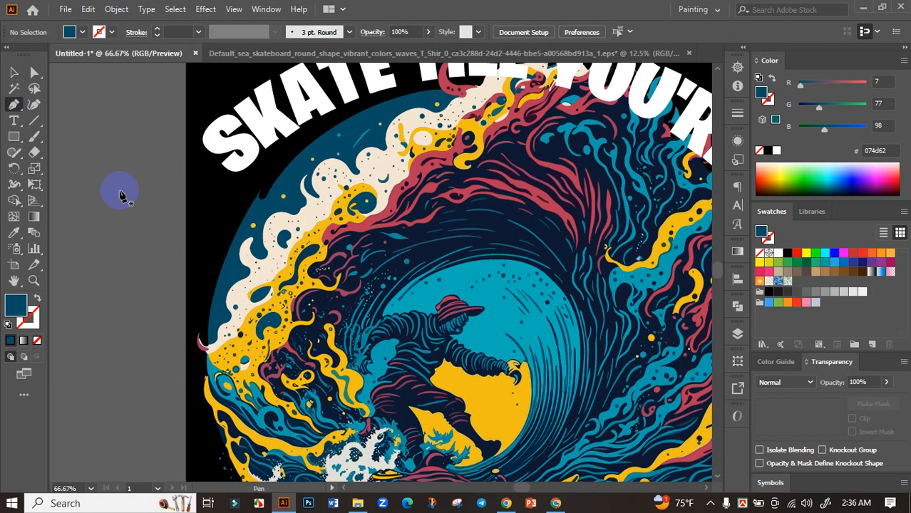
left_click(204, 346)
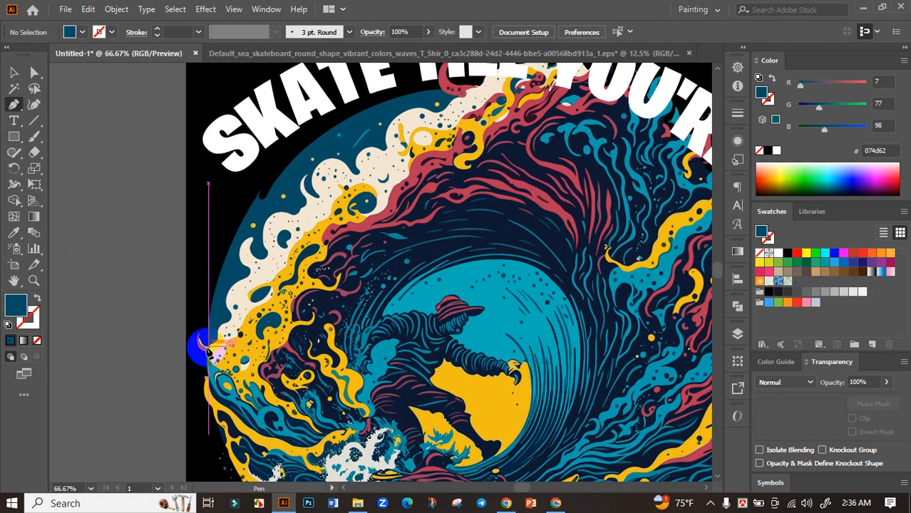
left_click(204, 347)
left_click_drag(211, 268, 216, 337)
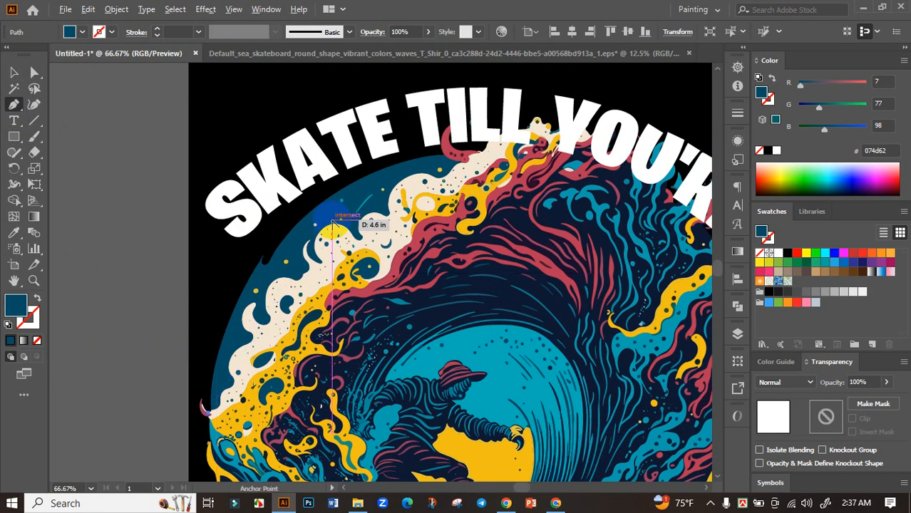
scroll(335, 217, "down", 1)
left_click_drag(442, 169, 508, 170)
left_click(376, 175)
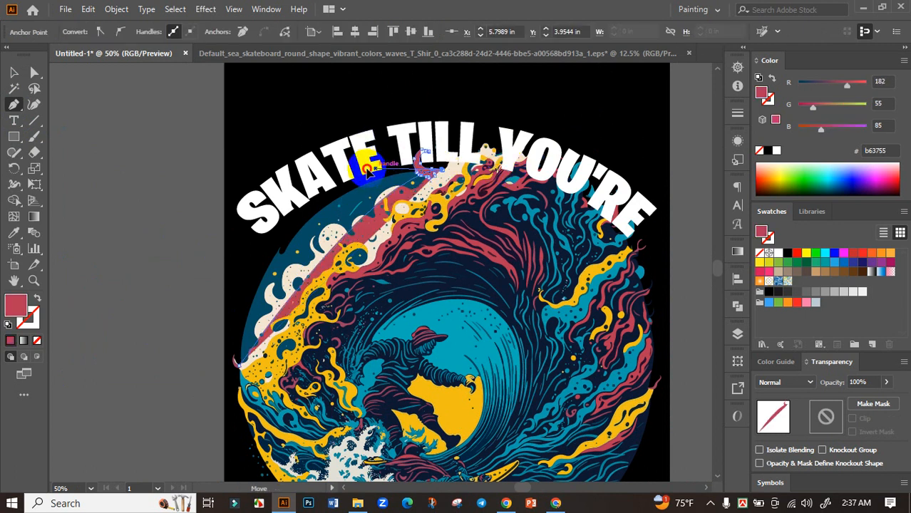
left_click_drag(366, 171, 242, 180)
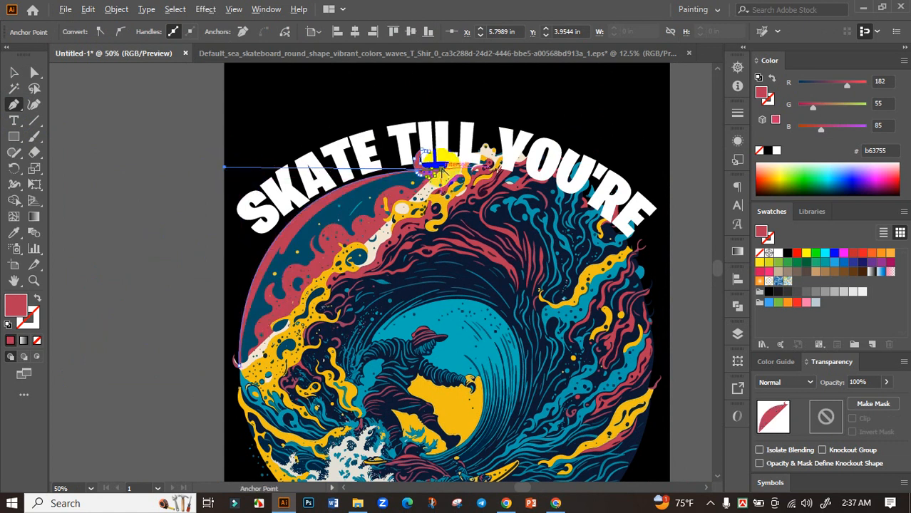
left_click_drag(440, 168, 279, 367)
scroll(229, 367, "up", 4)
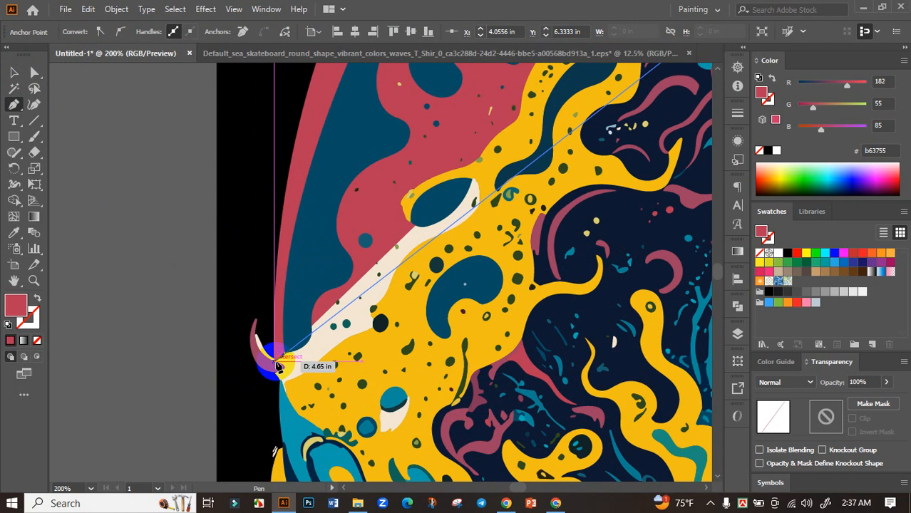
left_click(276, 362)
scroll(363, 353, "down", 2)
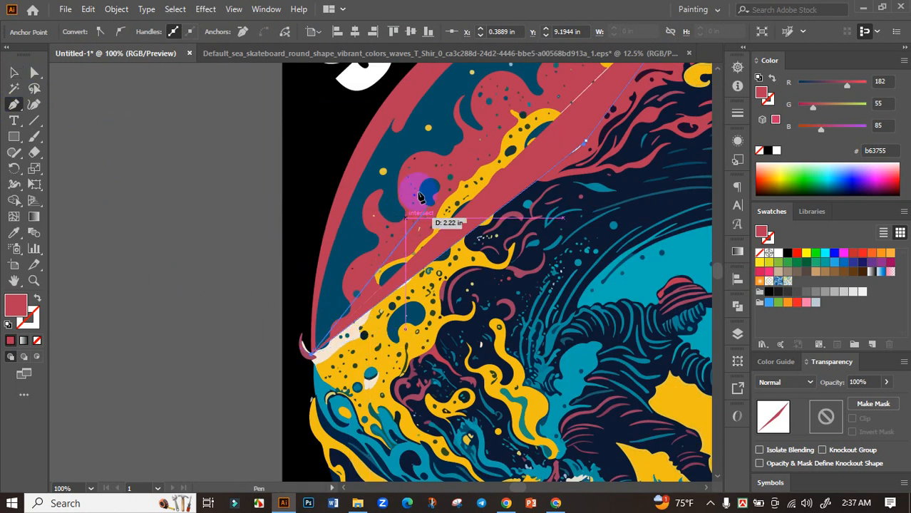
scroll(420, 244, "up", 3)
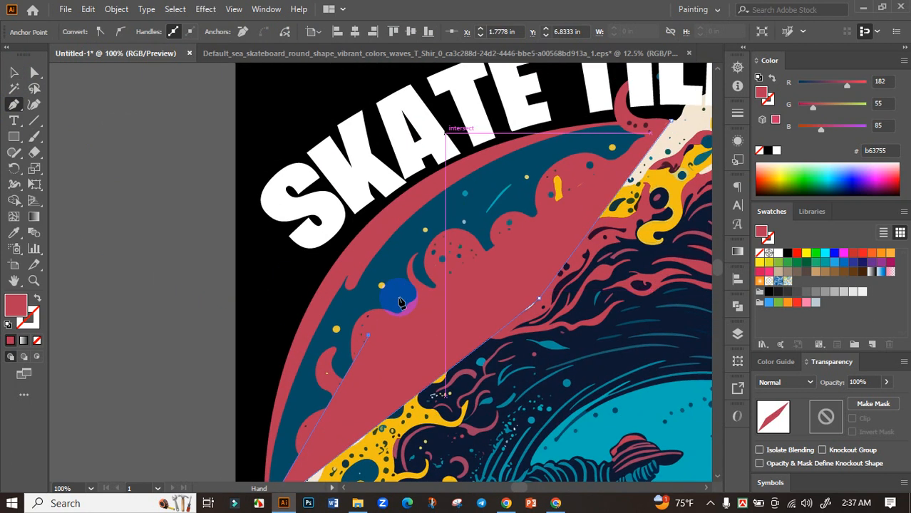
left_click(13, 72)
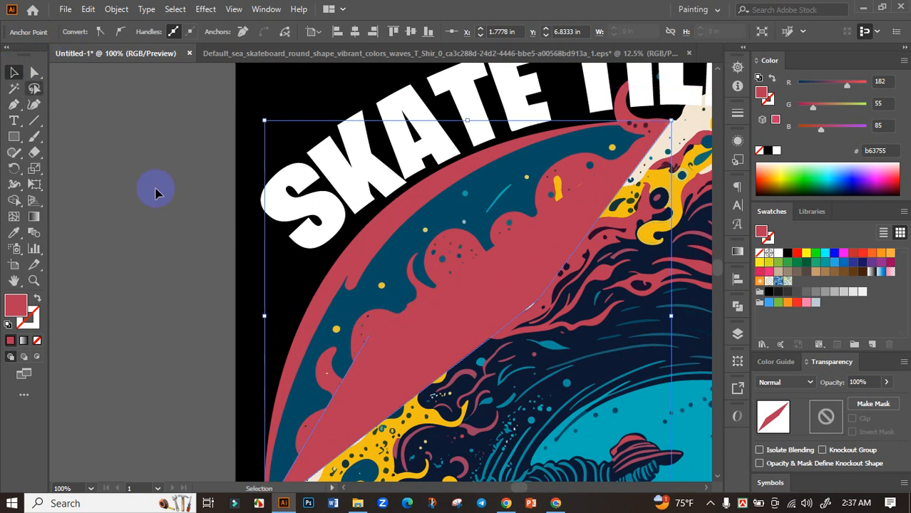
left_click(19, 238)
left_click(404, 232)
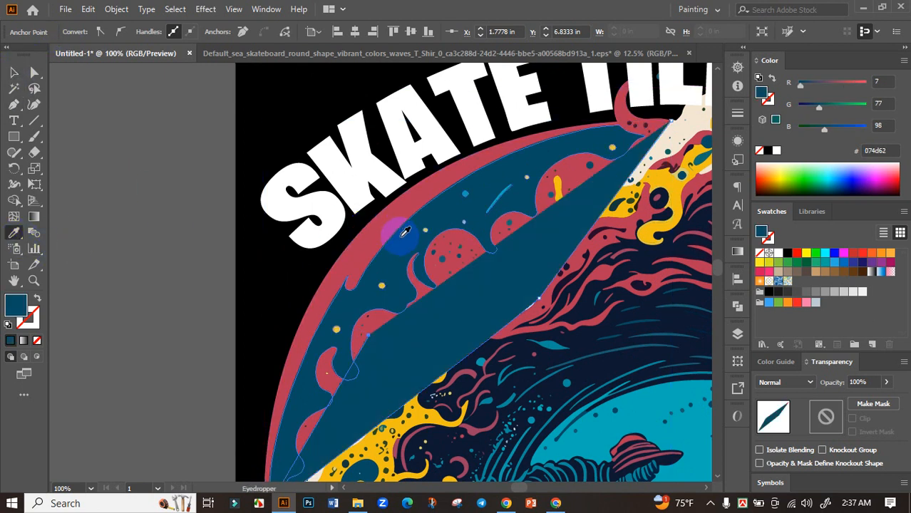
scroll(405, 233, "down", 1)
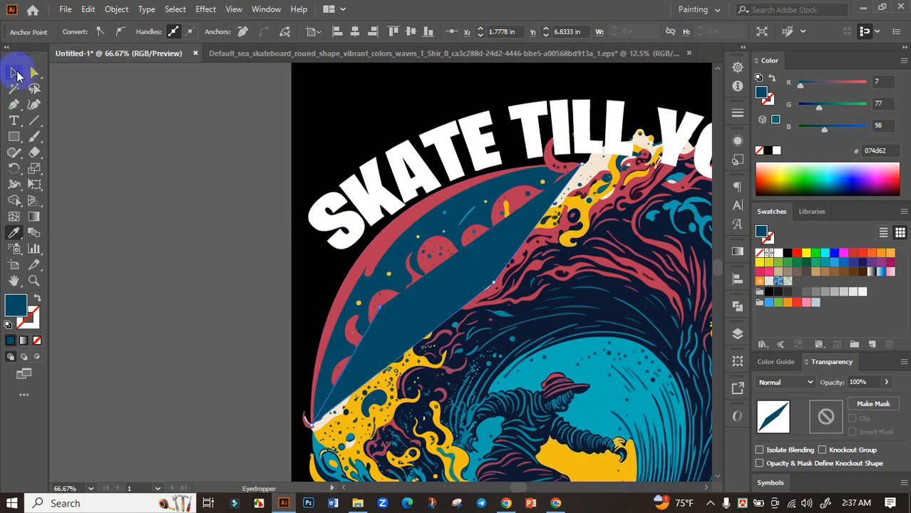
left_click(14, 72)
left_click(140, 141)
left_click(442, 275)
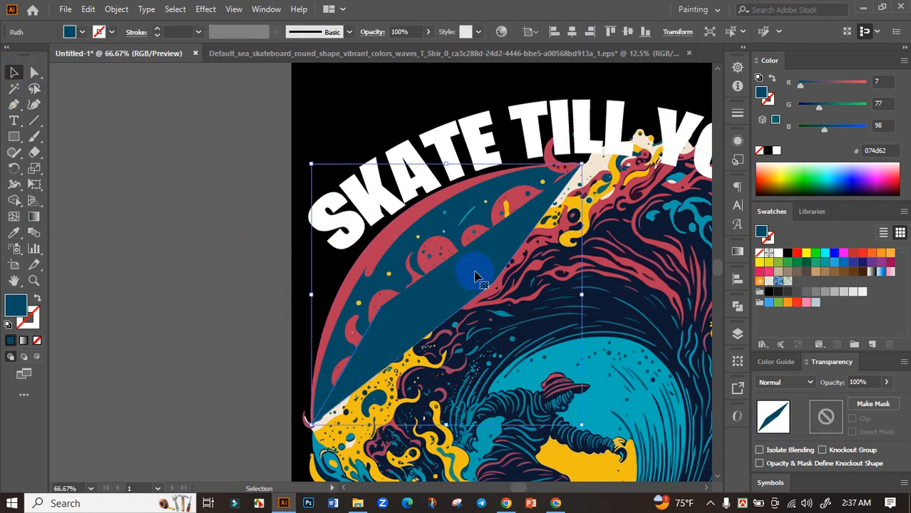
key("Delete")
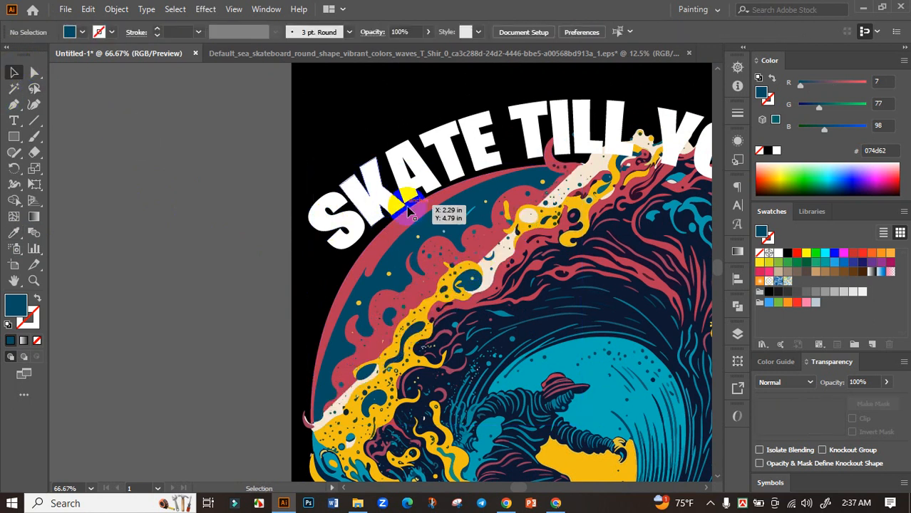
Fill the curved pink shape at the wave's upper-left edge with the dark teal sampled from the artwork.
left_click(415, 206)
left_click(18, 232)
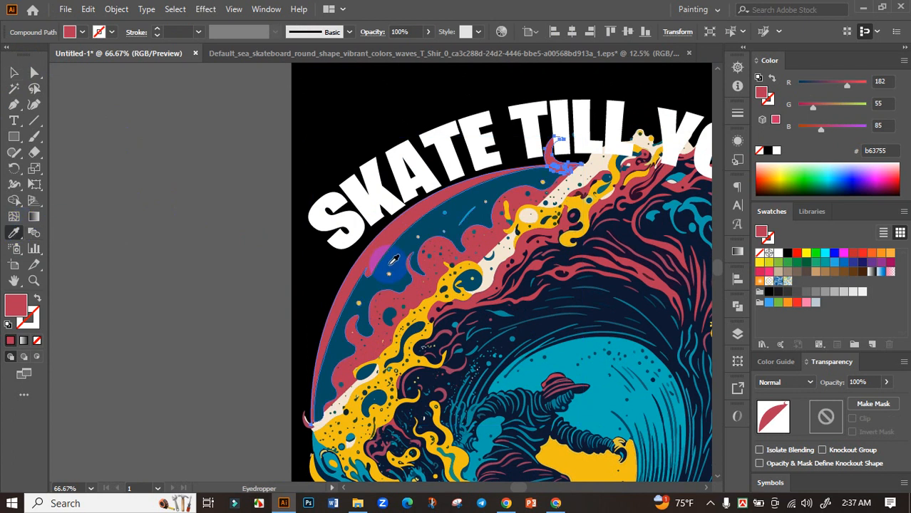
left_click(395, 259)
left_click(14, 73)
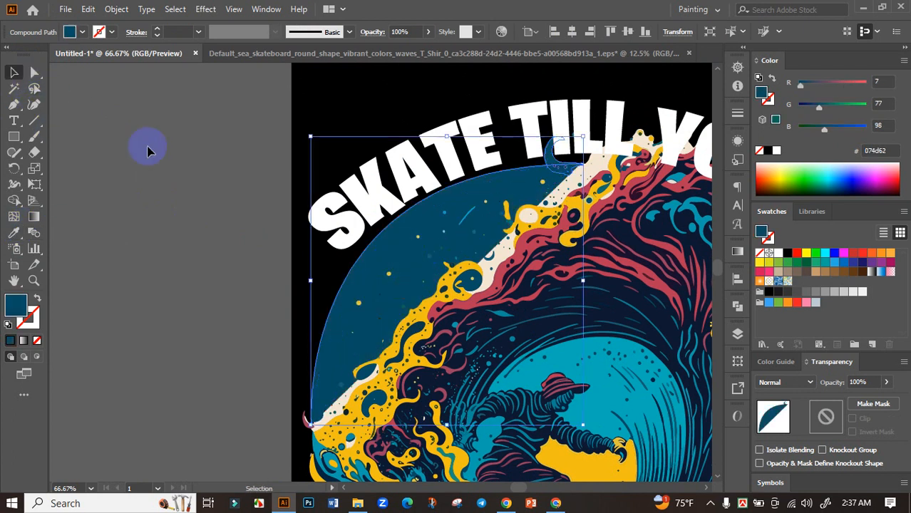
Arrange the dark teal curved shape behind the rest of the wave artwork but in front of the black background.
left_click(310, 224)
left_click_drag(388, 245, 242, 235)
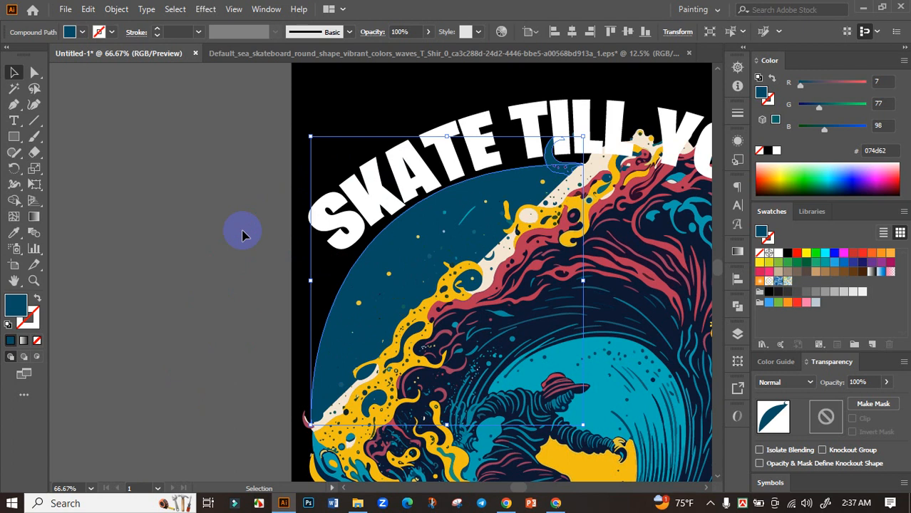
right_click(389, 263)
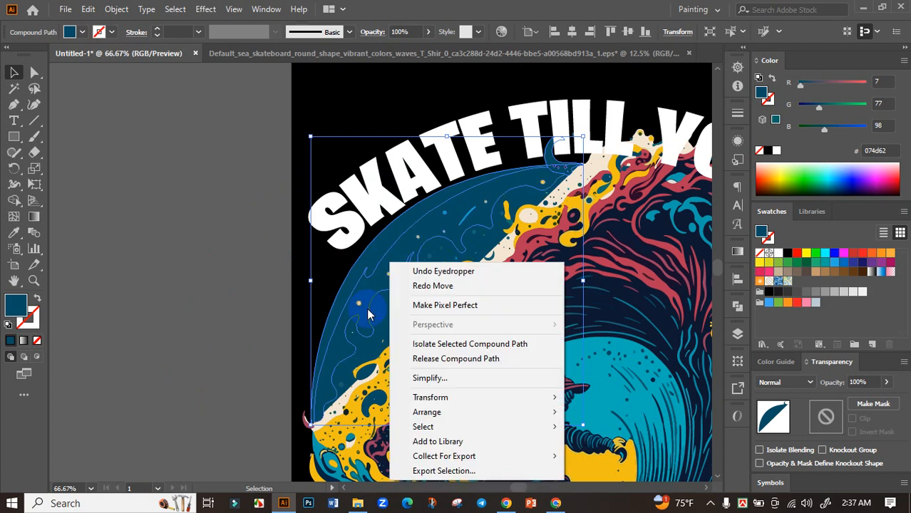
mouse_move(427, 412)
left_click(606, 456)
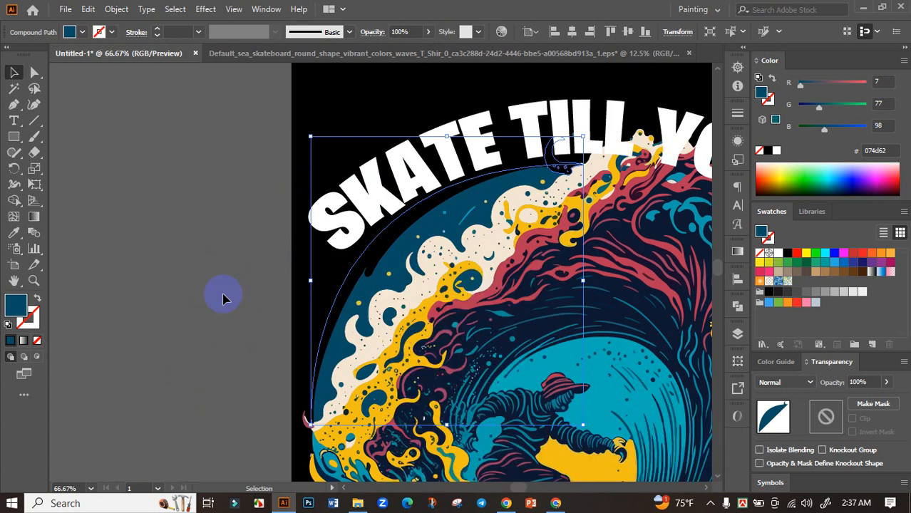
key("a")
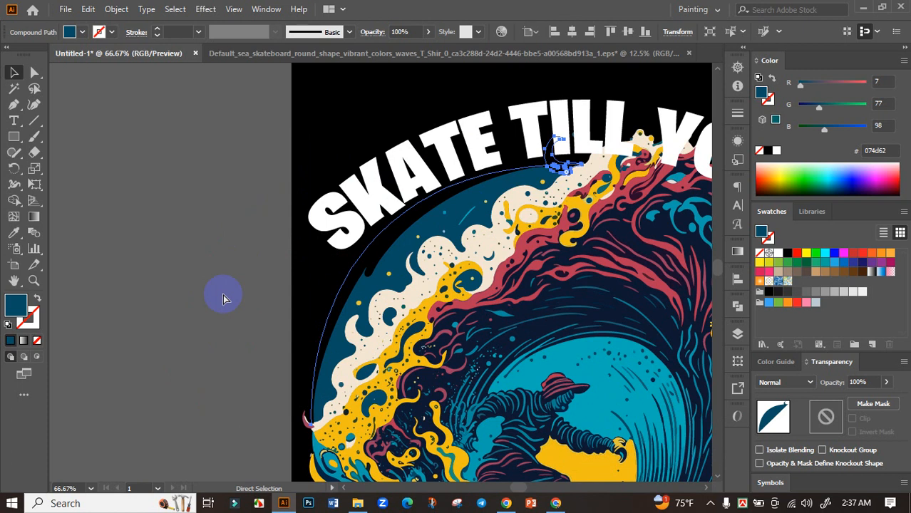
key("v")
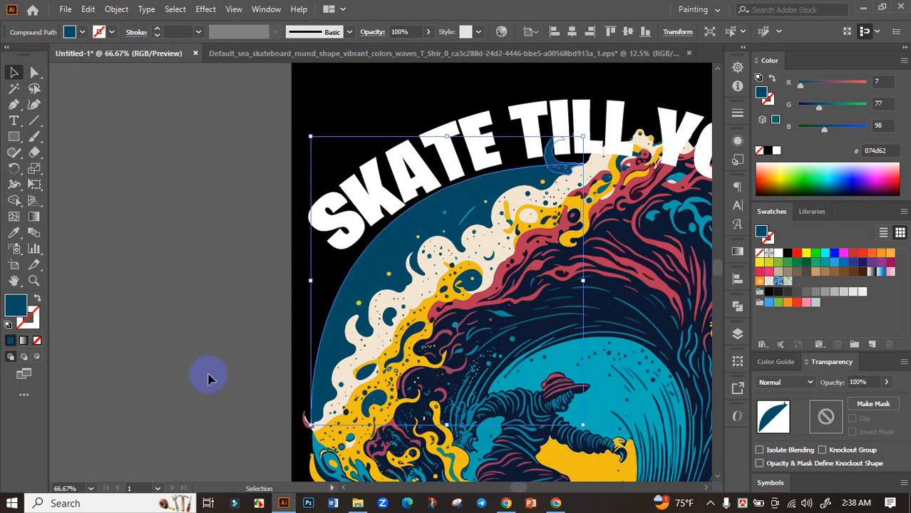
Try to move the dark teal backing shape off the artwork, undo the move and leave the shape deselected.
left_click(208, 379)
key("a")
left_click_drag(366, 258, 157, 261)
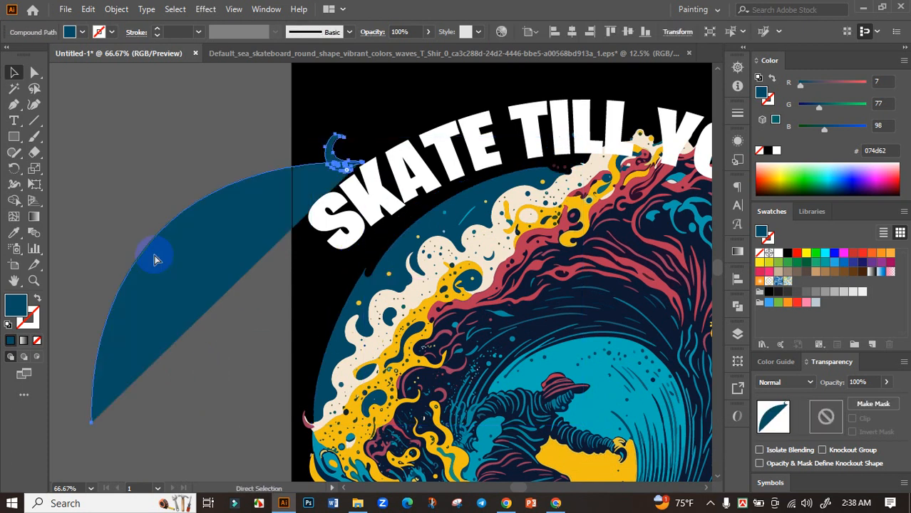
key("ctrl+z")
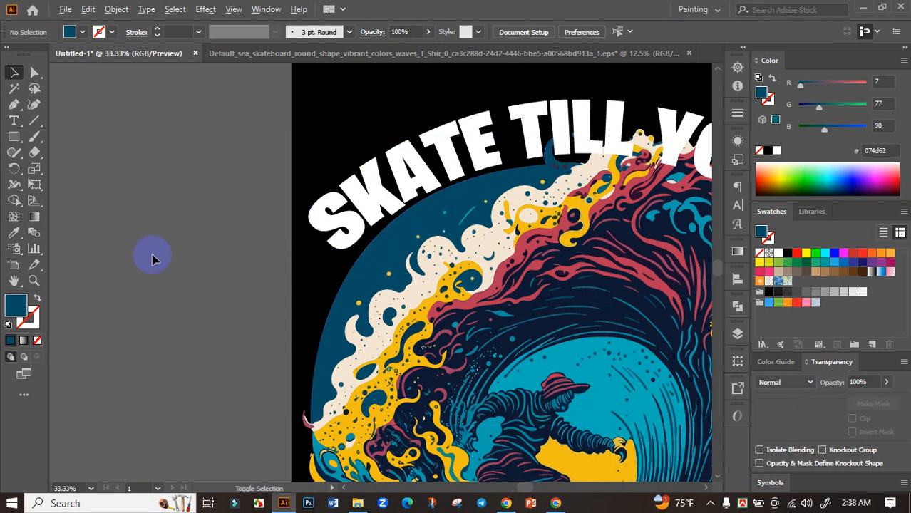
scroll(152, 258, "down", 2)
scroll(589, 277, "up", 2)
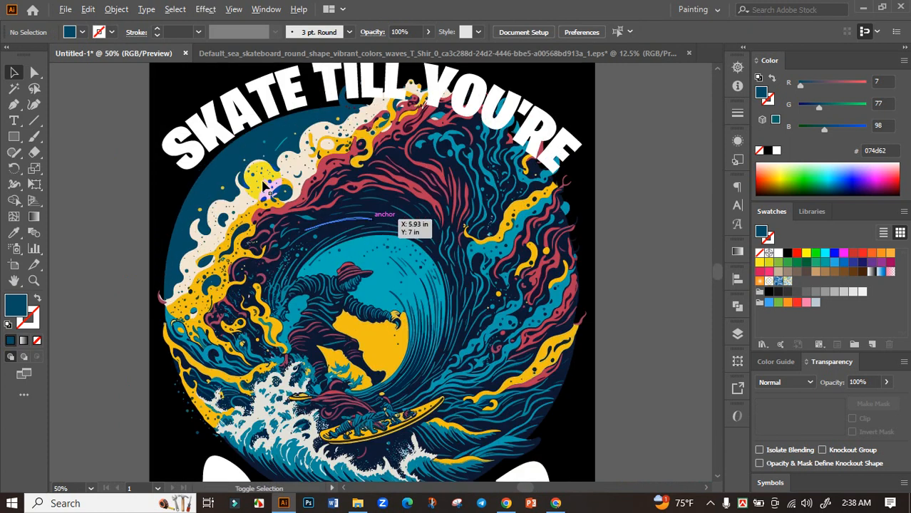
left_click(223, 162)
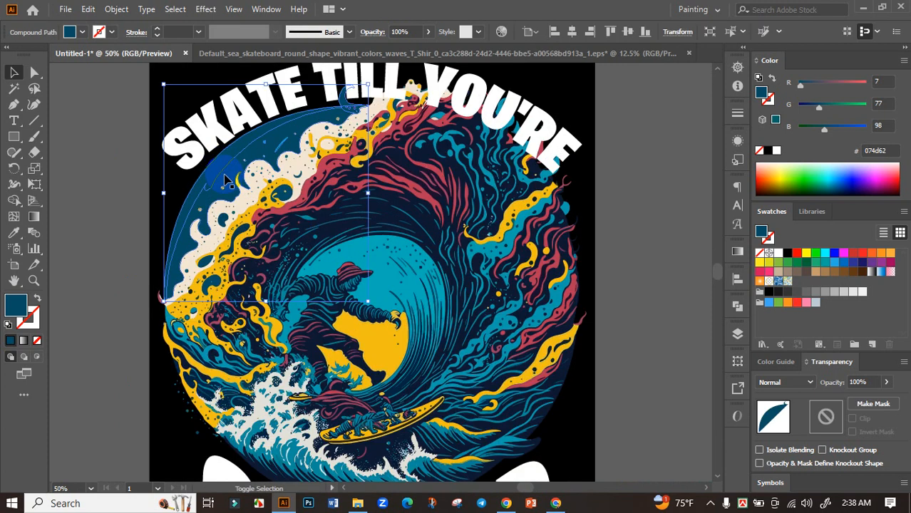
scroll(264, 201, "down", 1)
left_click(182, 193)
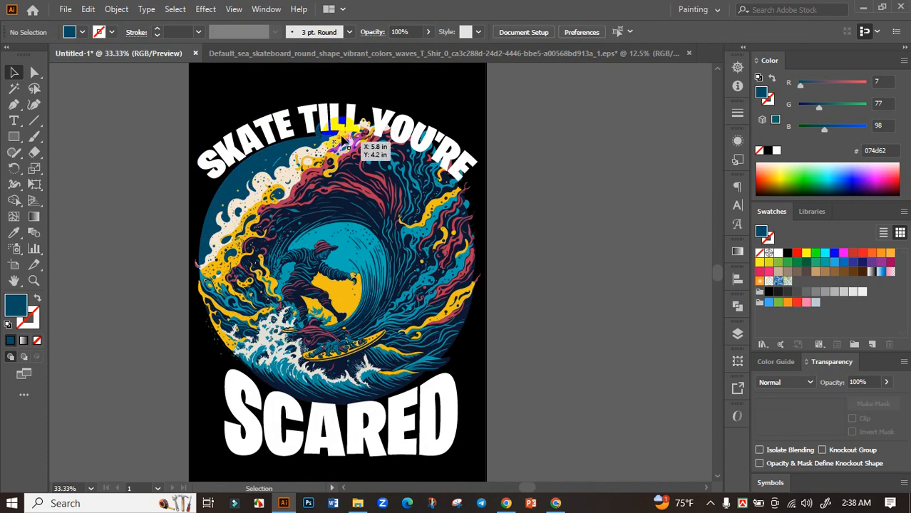
Move the "SKATE TILL YOU'RE" and "SCARED" texts together beside the artboard and select all the wave artwork on its own.
left_click(347, 112)
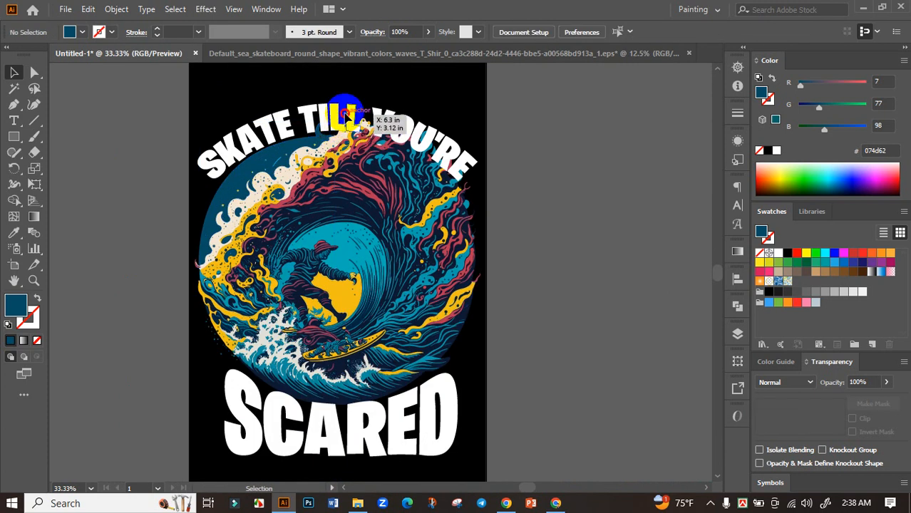
left_click(375, 420, "shift")
scroll(375, 421, "down", 2)
left_click_drag(543, 401, 545, 399)
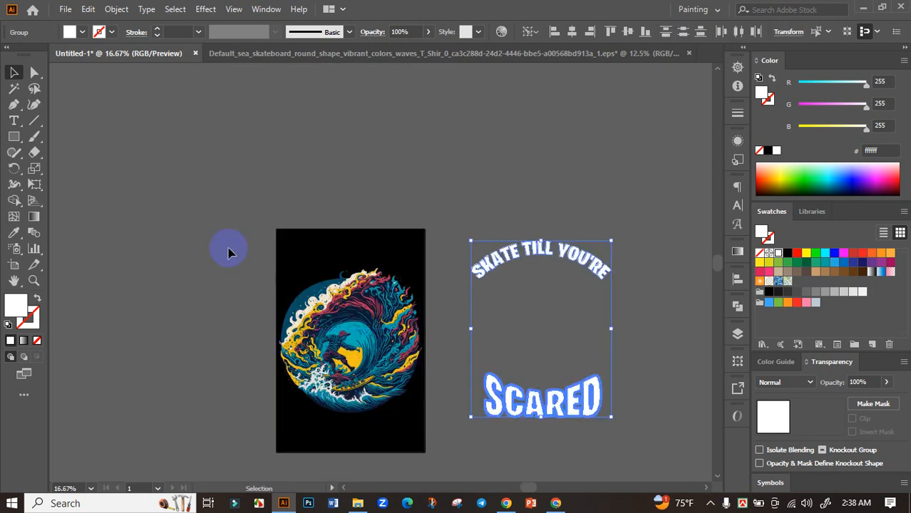
left_click_drag(228, 246, 431, 433)
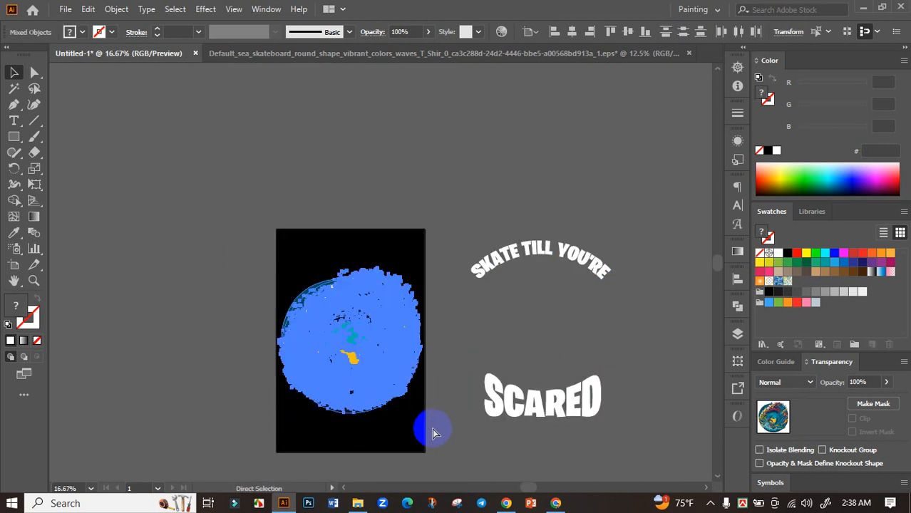
left_click(433, 432)
Center the two text pieces together horizontally on the artboard and deselect them.
left_click(515, 385)
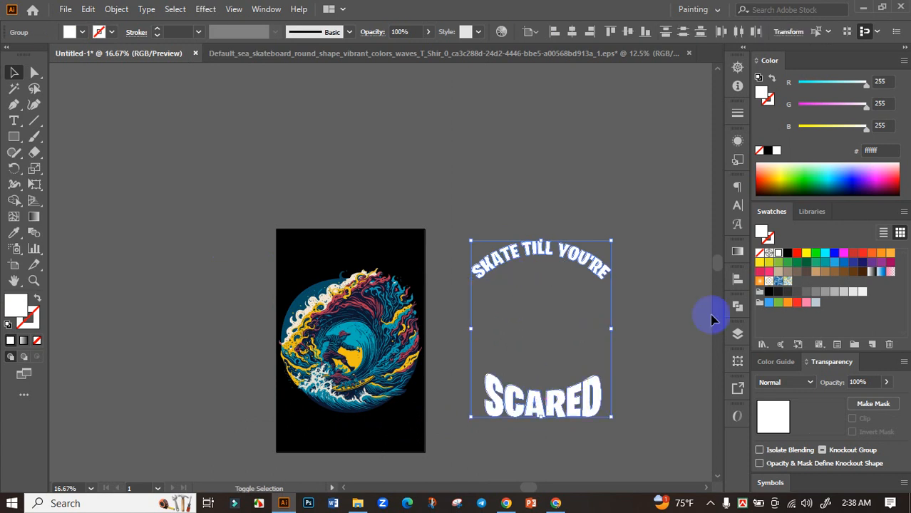
left_click(738, 279)
left_click(605, 309)
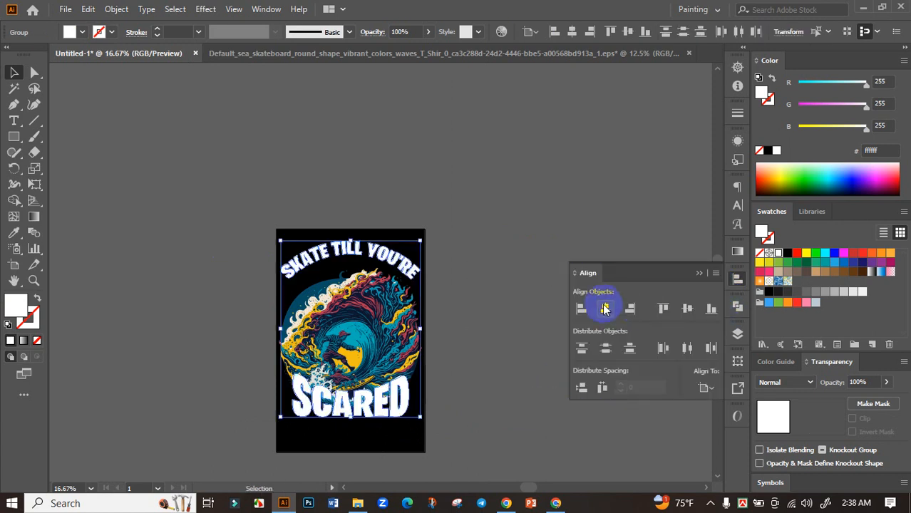
left_click(699, 273)
left_click(423, 310)
left_click(369, 260)
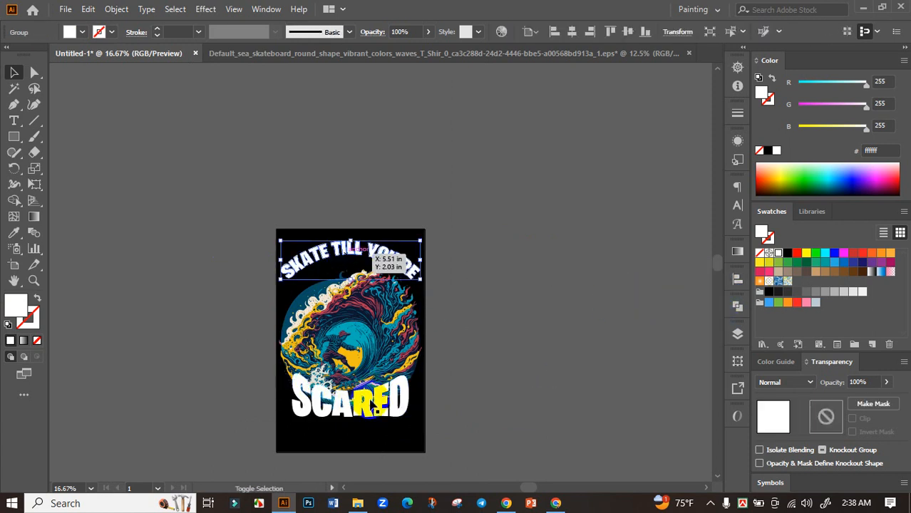
left_click(374, 404, "shift")
left_click(440, 353)
Move "SCARED" down to the wave artwork's lower edge and center it horizontally on the artboard.
scroll(377, 383, "up", 2)
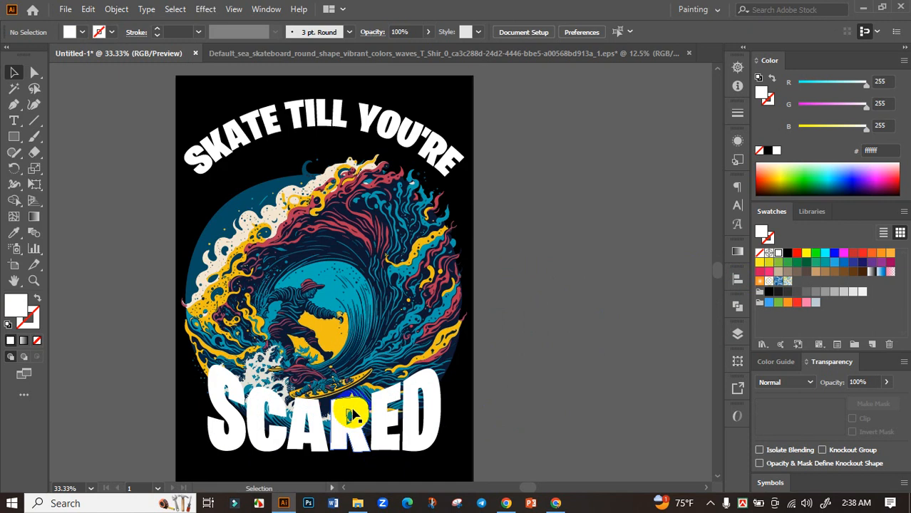
left_click_drag(351, 416, 385, 428)
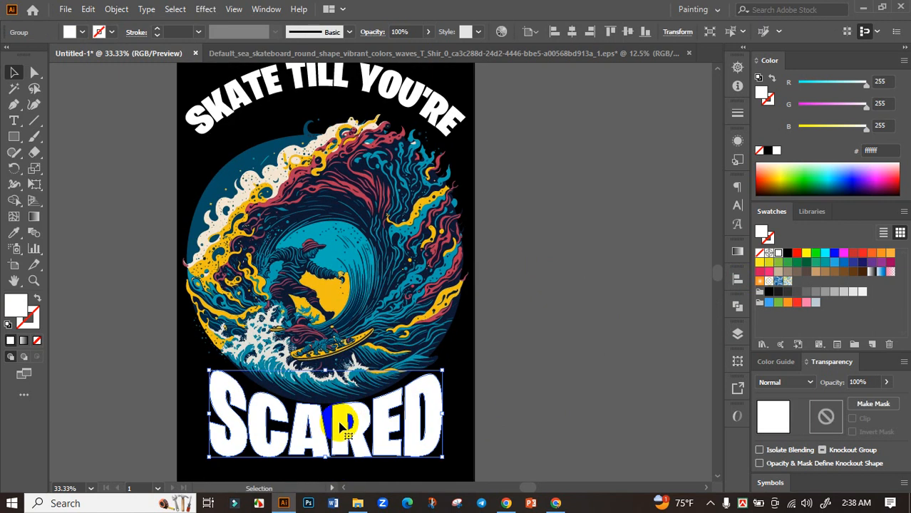
left_click(738, 279)
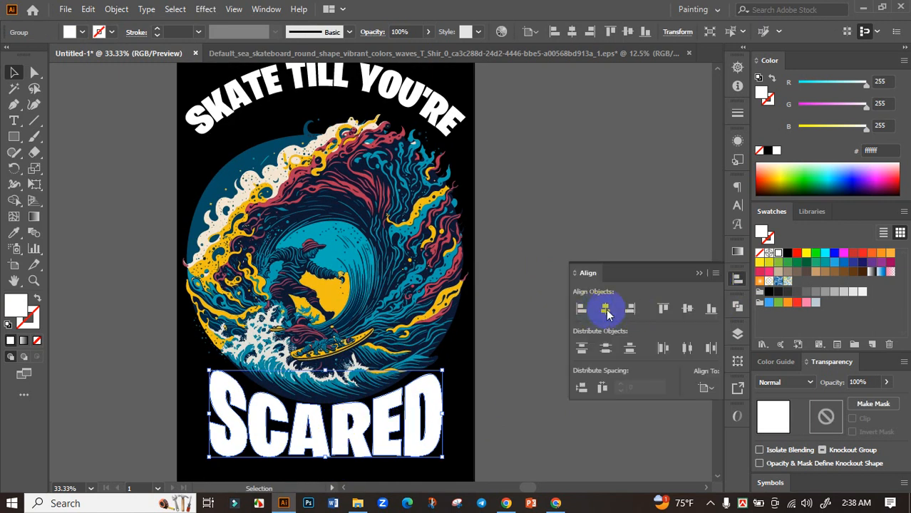
left_click(699, 273)
left_click(381, 435)
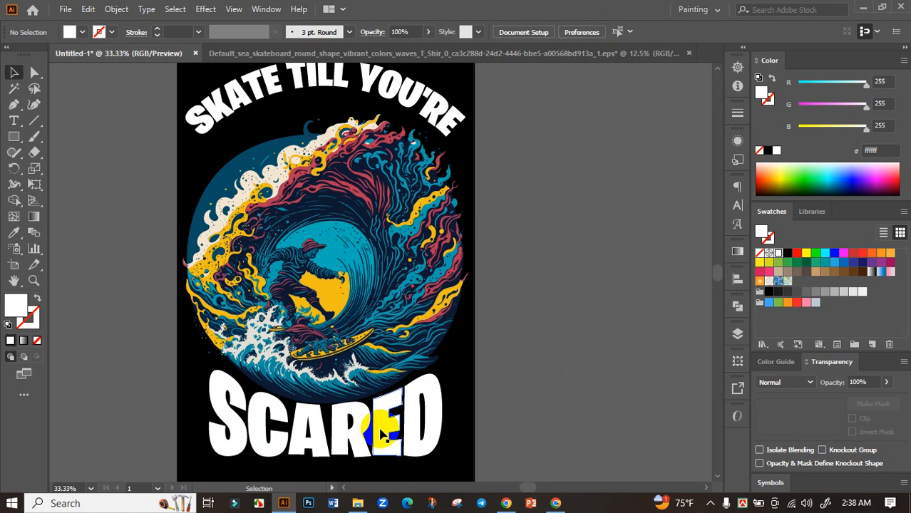
Move the "SKATE TILL YOU'RE" text down so it overlaps the wave artwork's upper edge and deselect it.
left_click(549, 342)
left_click_drag(400, 145, 402, 183)
left_click(545, 203)
scroll(561, 211, "down", 2)
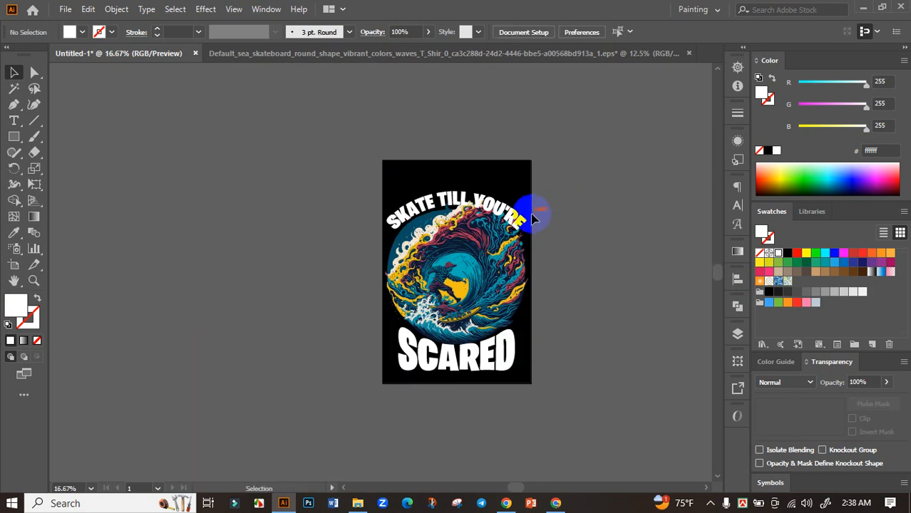
scroll(533, 217, "up", 2)
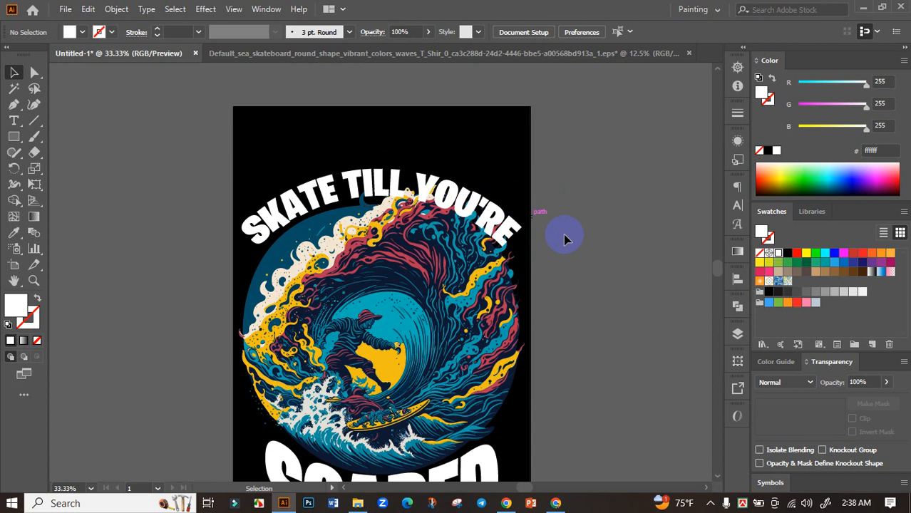
left_click(470, 235)
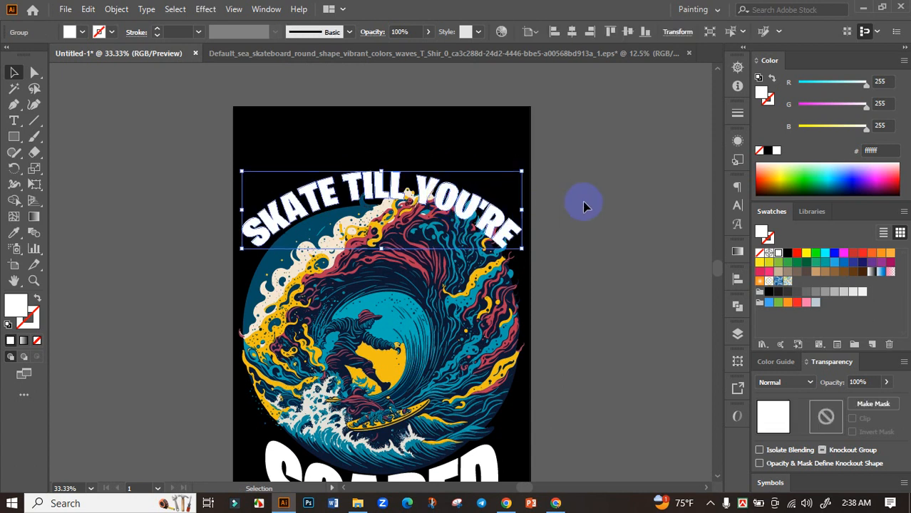
left_click(658, 205)
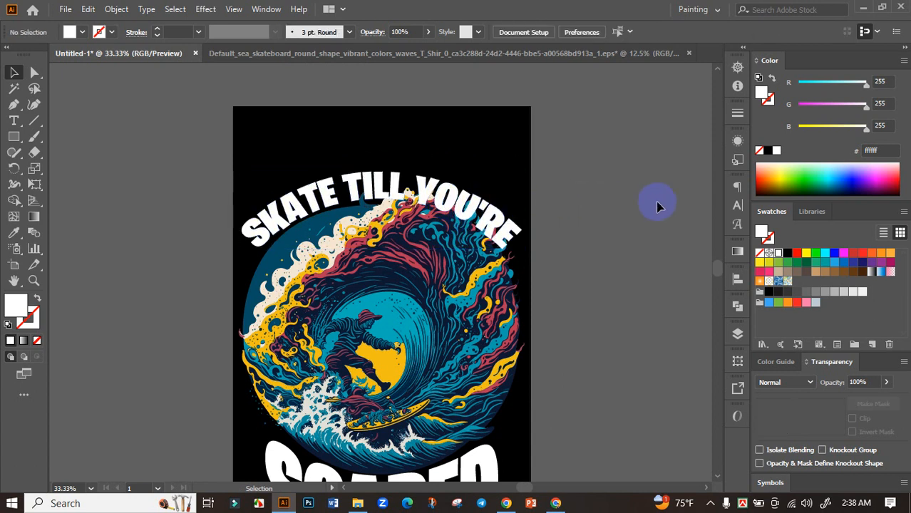
Offset the "SKATE TILL YOU'RE" text paths by 0.1389 in with miter joins and cut the resulting outline to the clipboard.
left_click(424, 184)
left_click(114, 9)
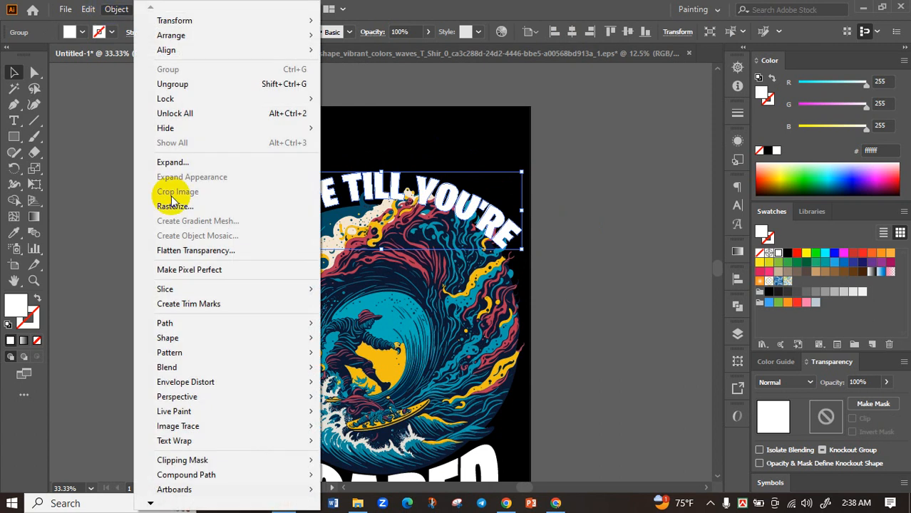
mouse_move(175, 323)
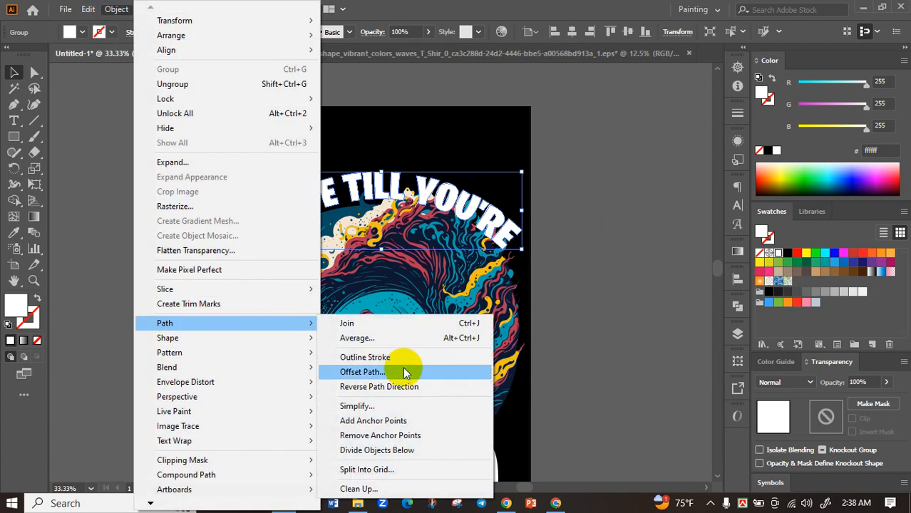
left_click(404, 374)
left_click(609, 396)
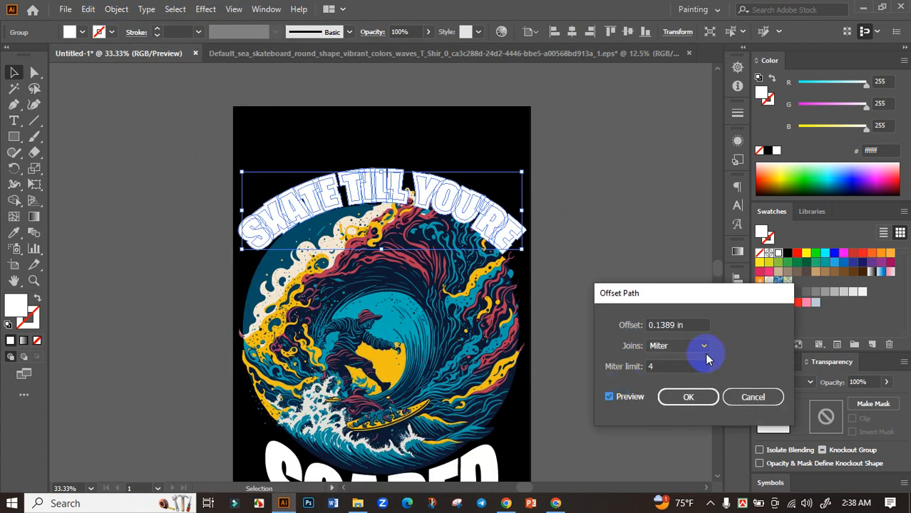
left_click(689, 397)
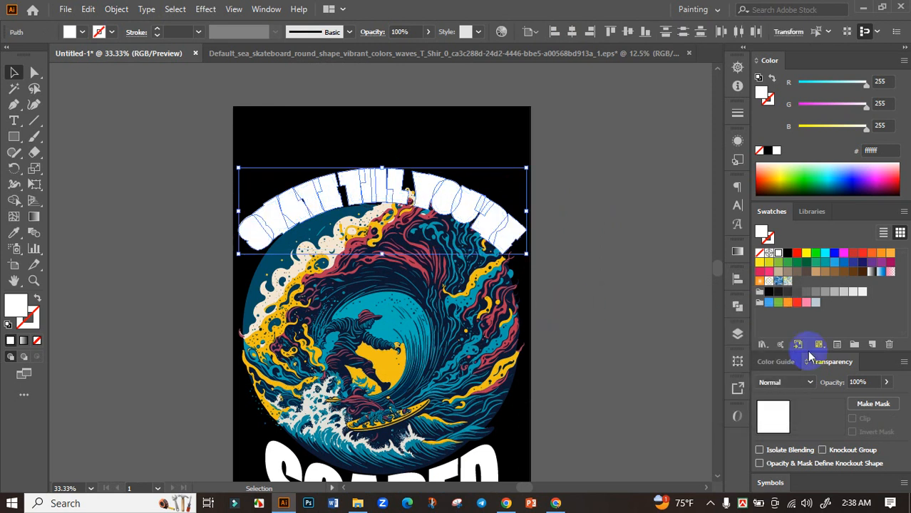
key("ctrl+x")
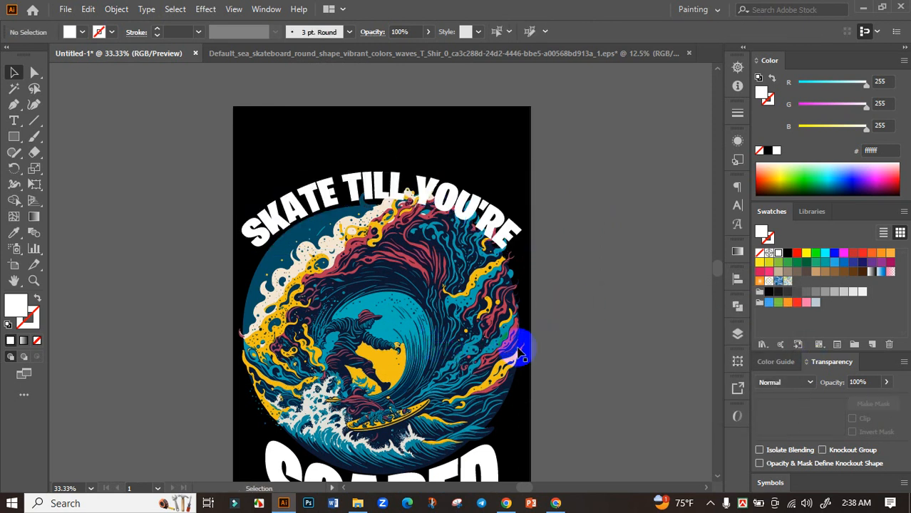
Make an opacity mask on the wave artwork with Clip turned off and enter the mask for editing.
left_click(396, 334)
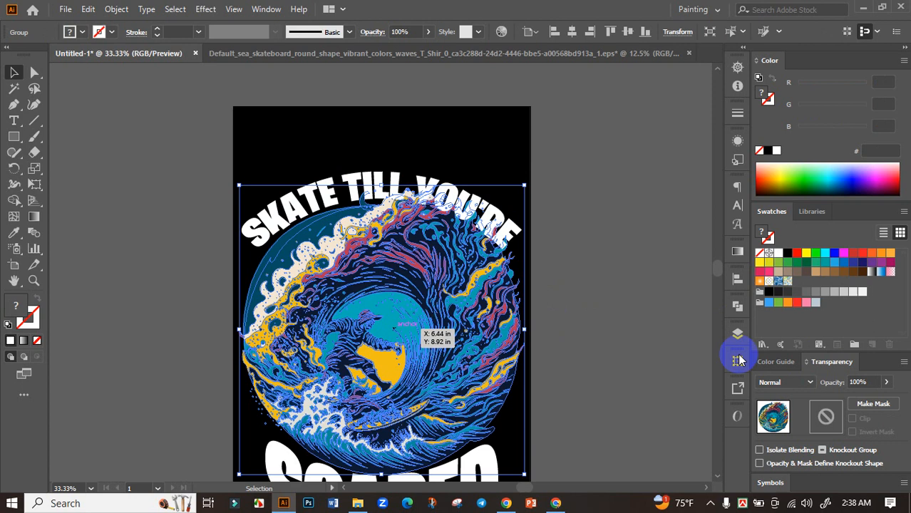
left_click(871, 405)
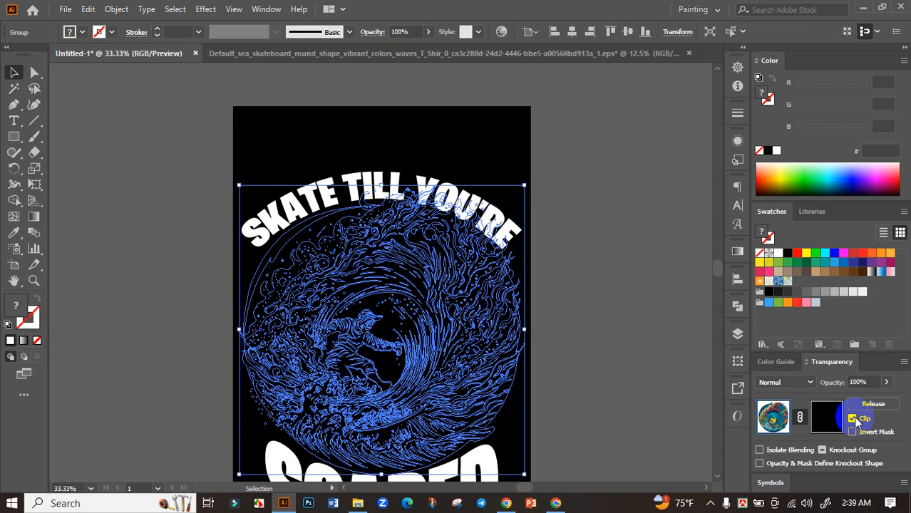
left_click(855, 420)
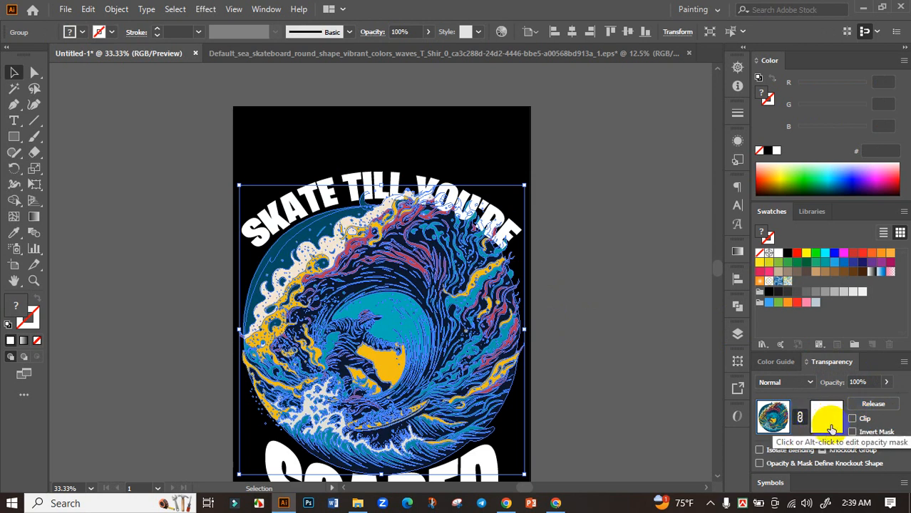
left_click(830, 420)
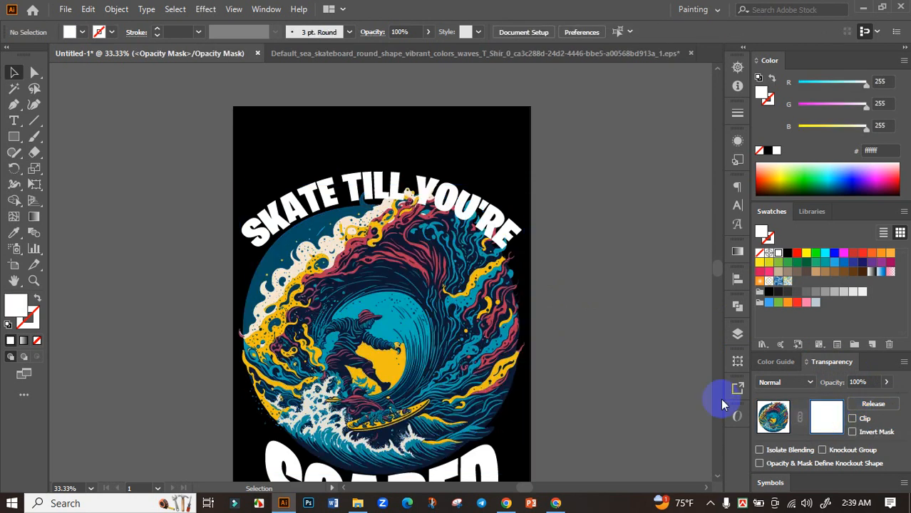
Paste the cut text outline in place inside the opacity mask with a black (000000) fill and exit mask editing.
key("ctrl+f")
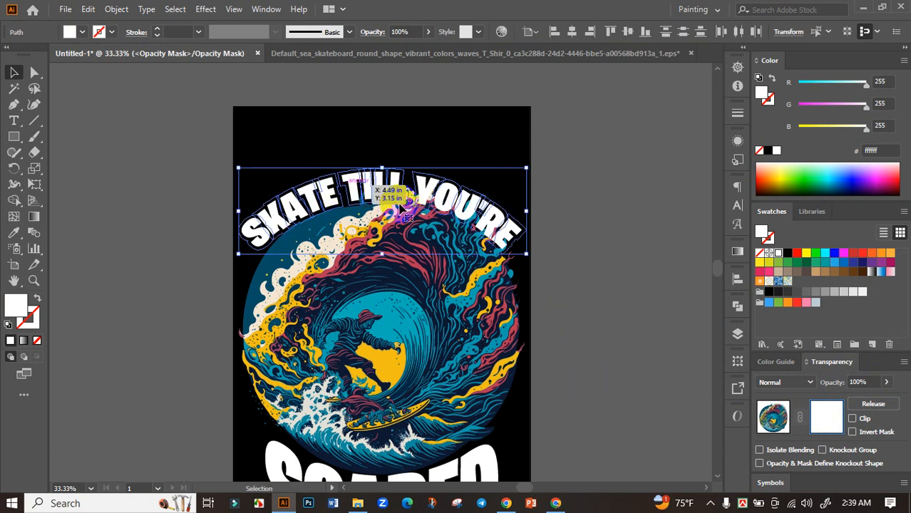
left_click(769, 152)
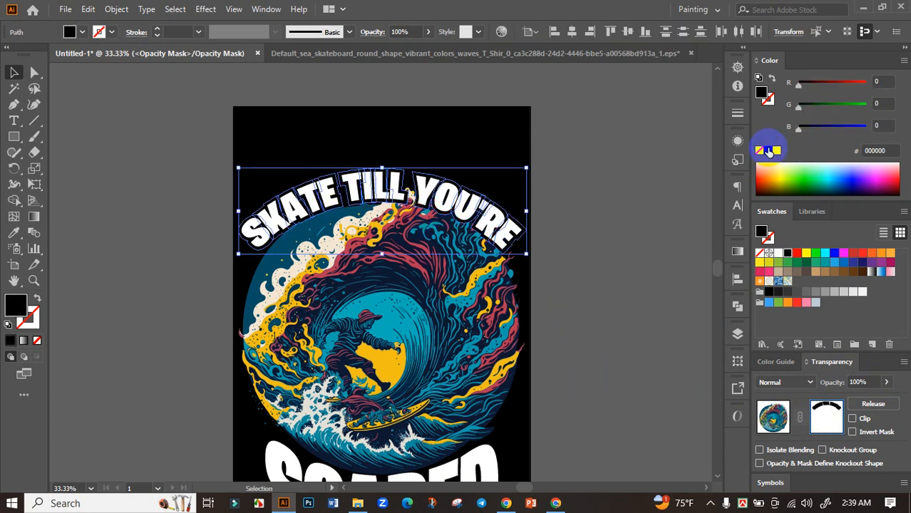
left_click(118, 120)
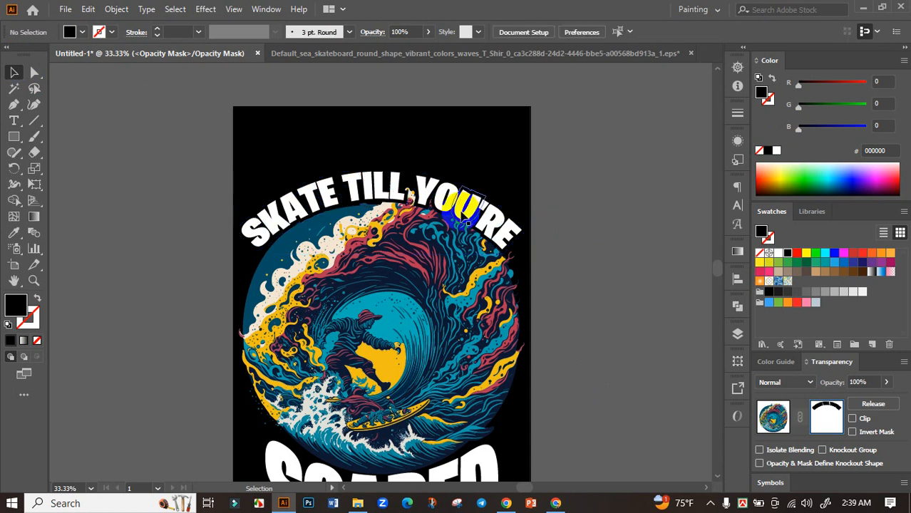
scroll(424, 247, "up", 4)
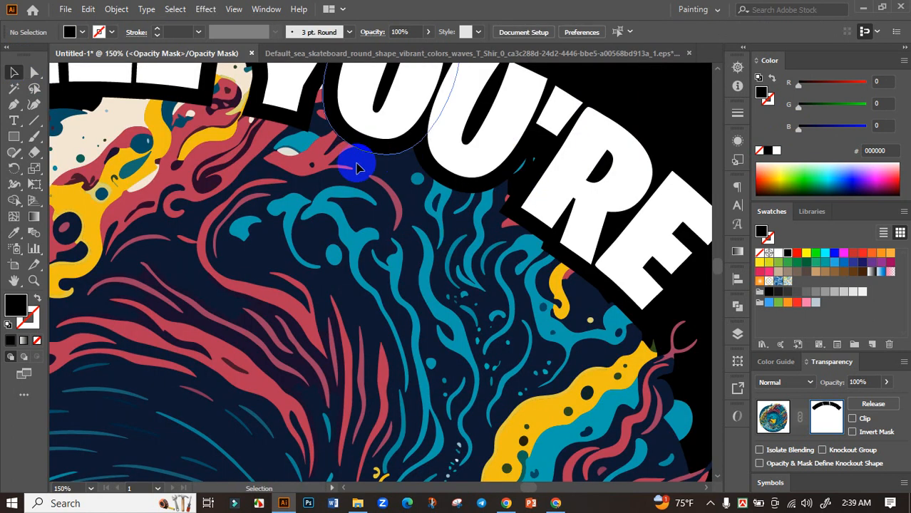
scroll(469, 222, "down", 4)
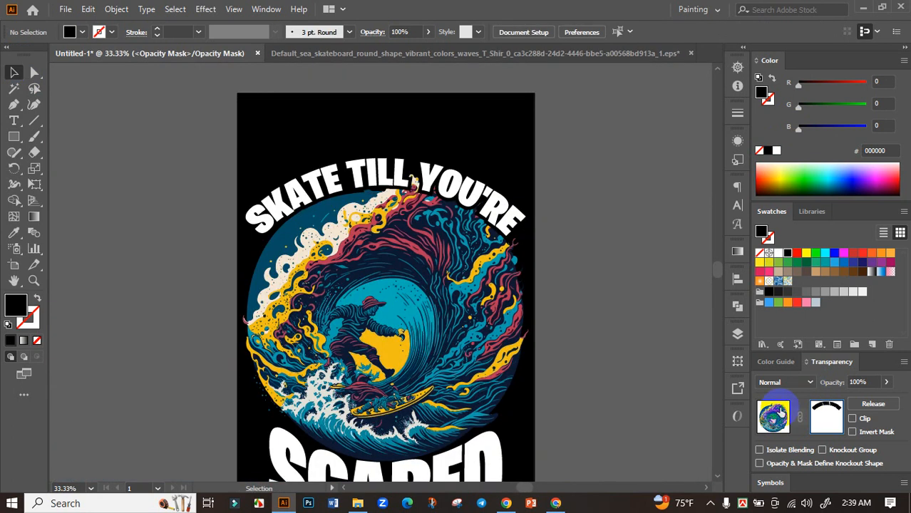
left_click(776, 413)
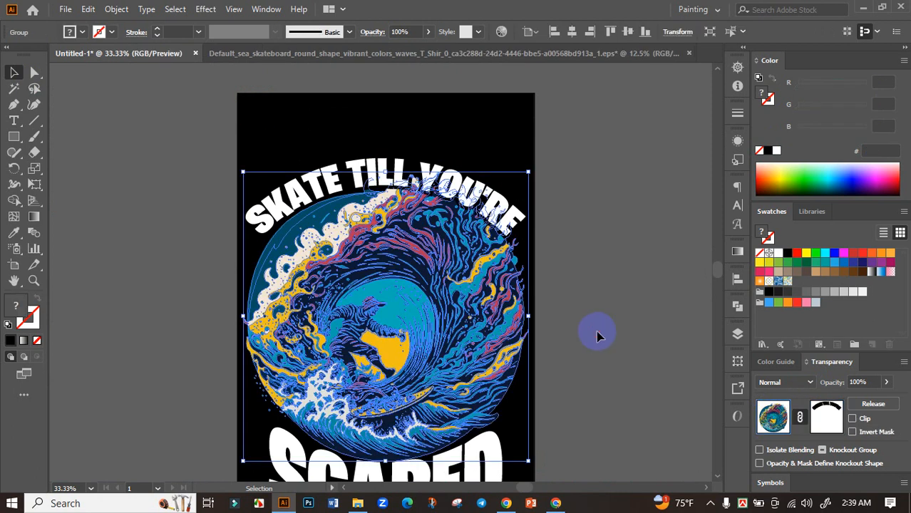
Move the whole design off the black background to inspect the cutout around the text, and undo the move.
scroll(596, 330, "down", 1)
left_click_drag(283, 200, 560, 450)
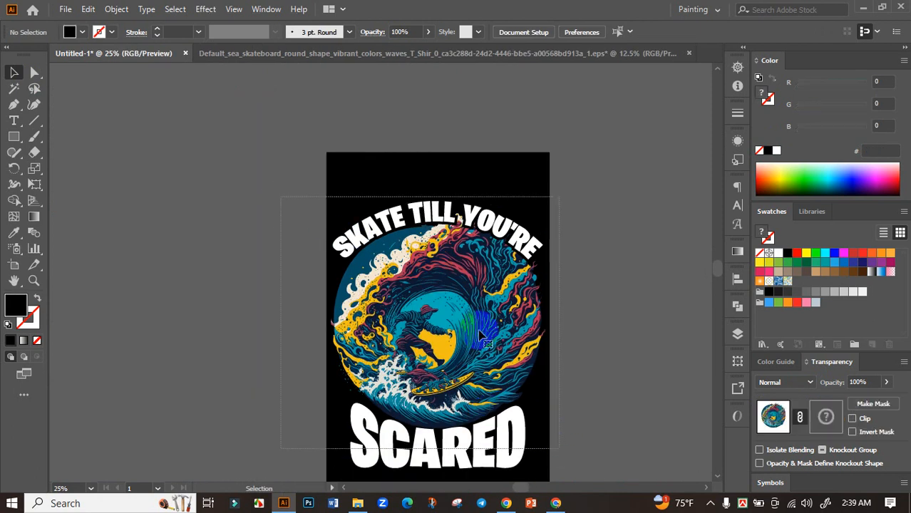
left_click_drag(491, 322, 251, 315)
left_click(266, 176)
scroll(240, 202, "up", 2)
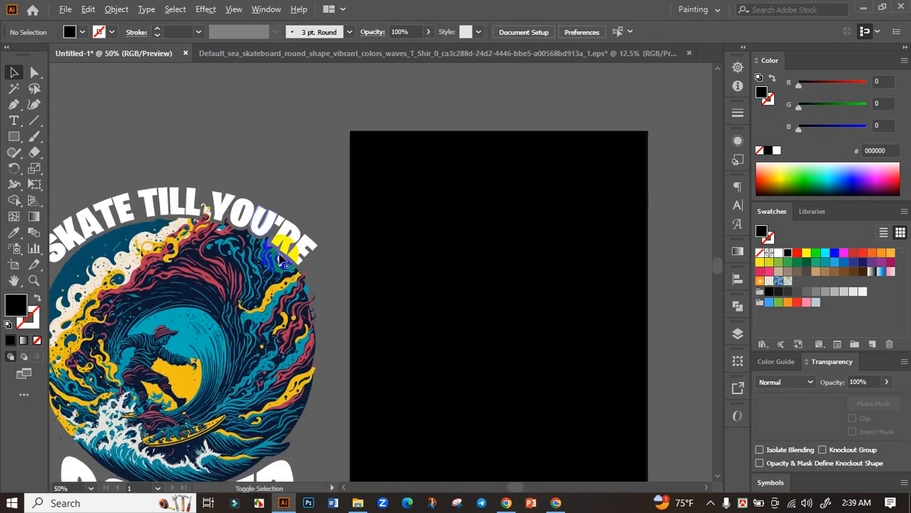
scroll(349, 330, "down", 2)
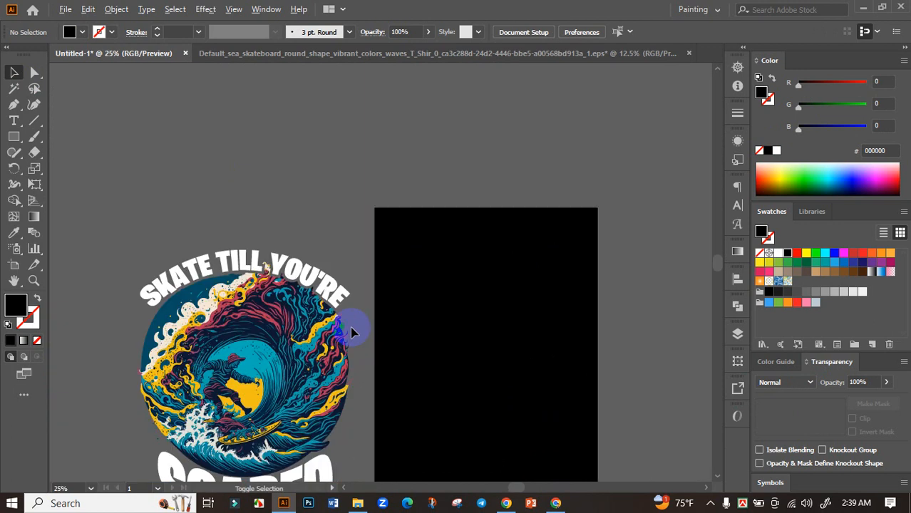
scroll(303, 303, "up", 2)
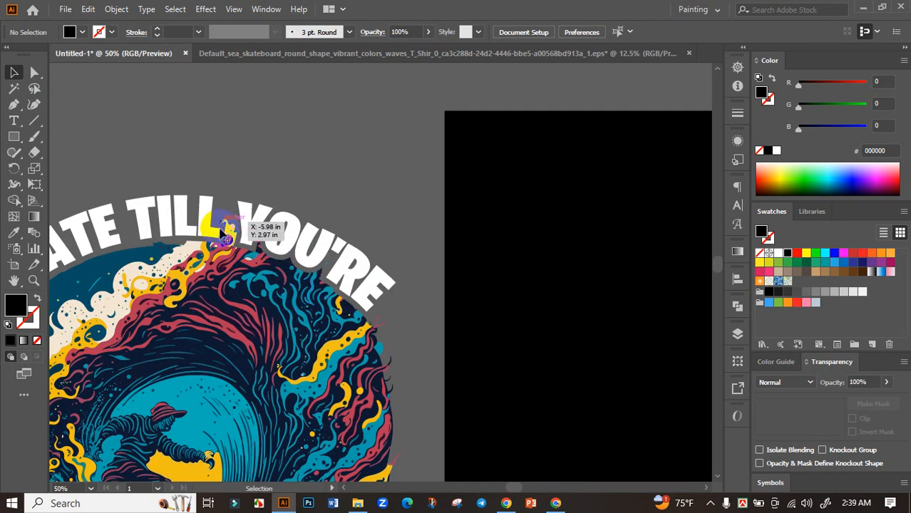
scroll(383, 248, "down", 3)
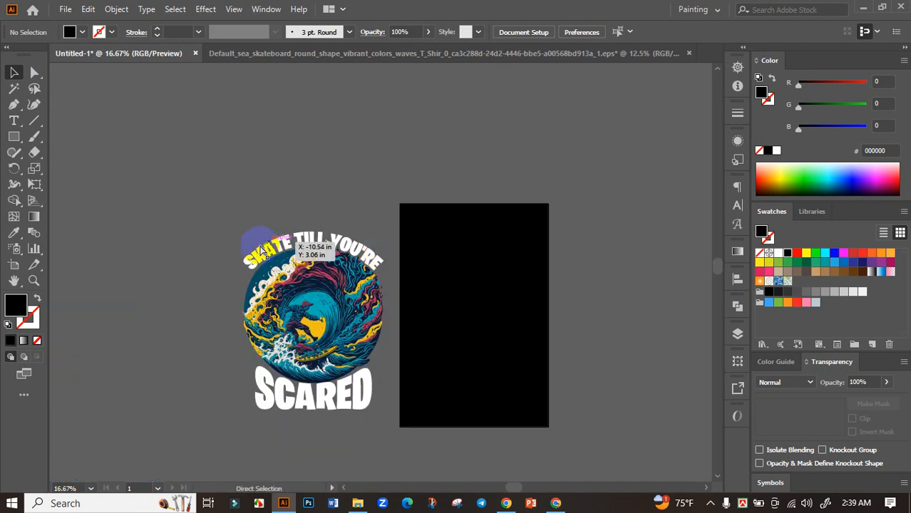
key("ctrl+z")
left_click(346, 336)
scroll(451, 344, "up", 2)
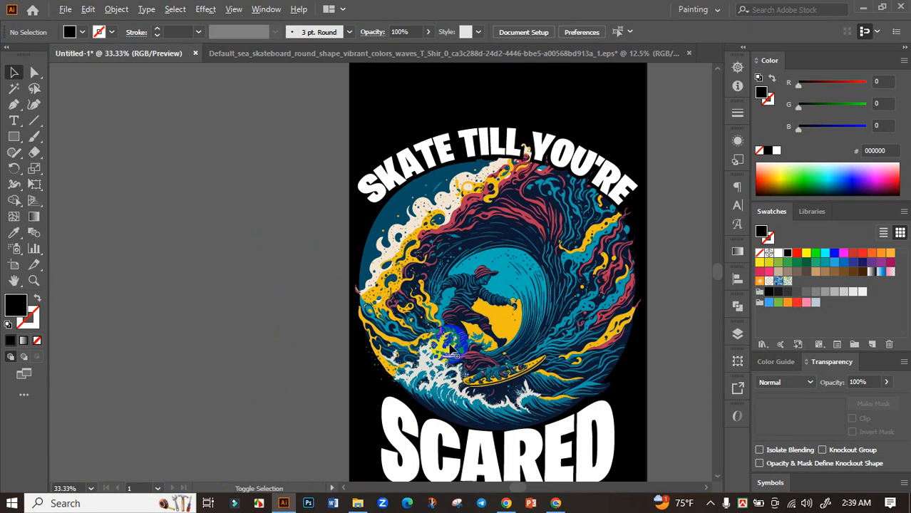
left_click_drag(571, 328, 396, 261)
left_click(379, 382)
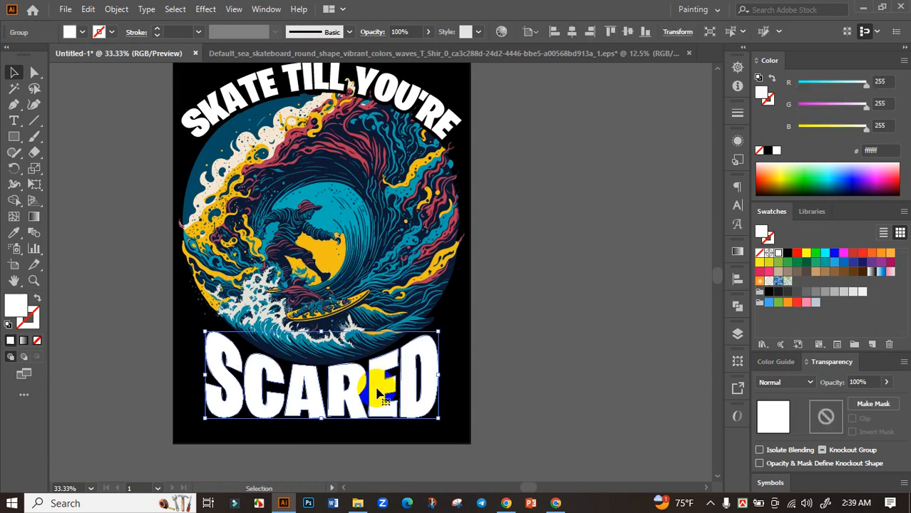
left_click(581, 343)
left_click_drag(573, 329, 567, 378)
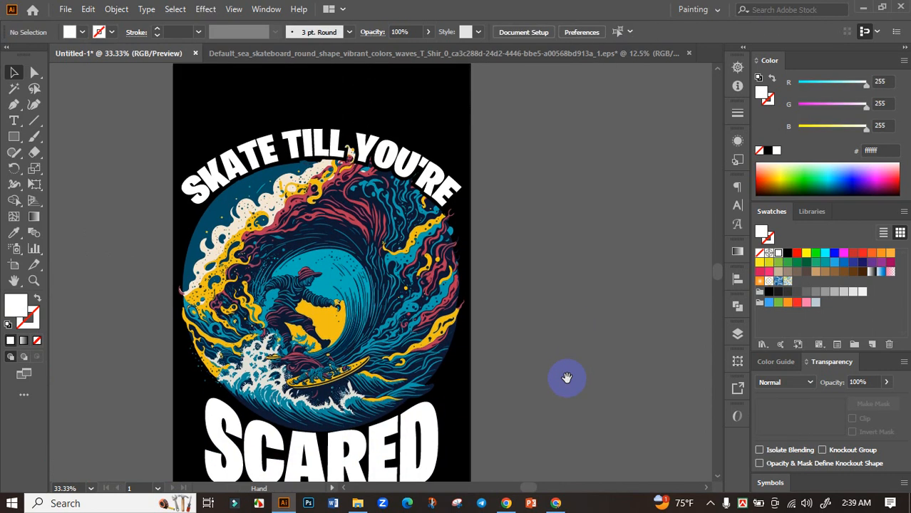
scroll(583, 351, "down", 1)
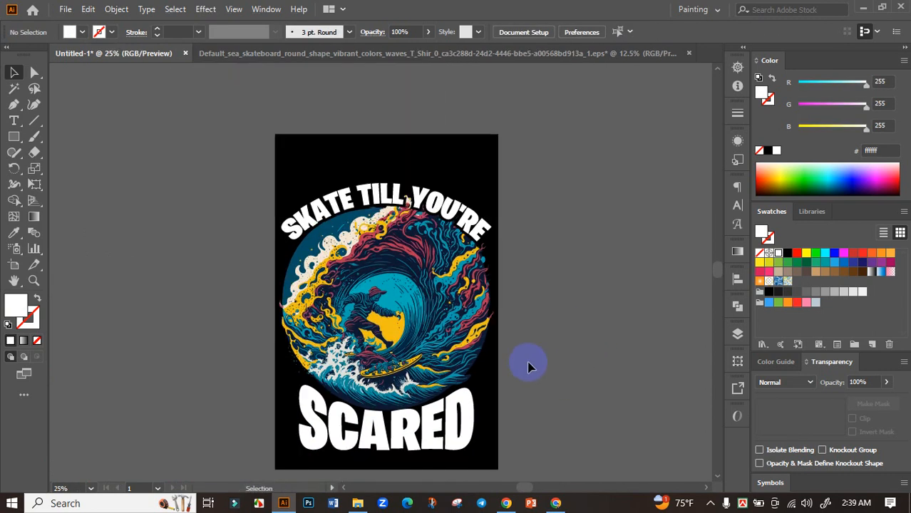
Recolor "SCARED" with the yellow (f1bf16) sampled from the wave artwork.
scroll(421, 428, "up", 2)
left_click(373, 401)
left_click(13, 233)
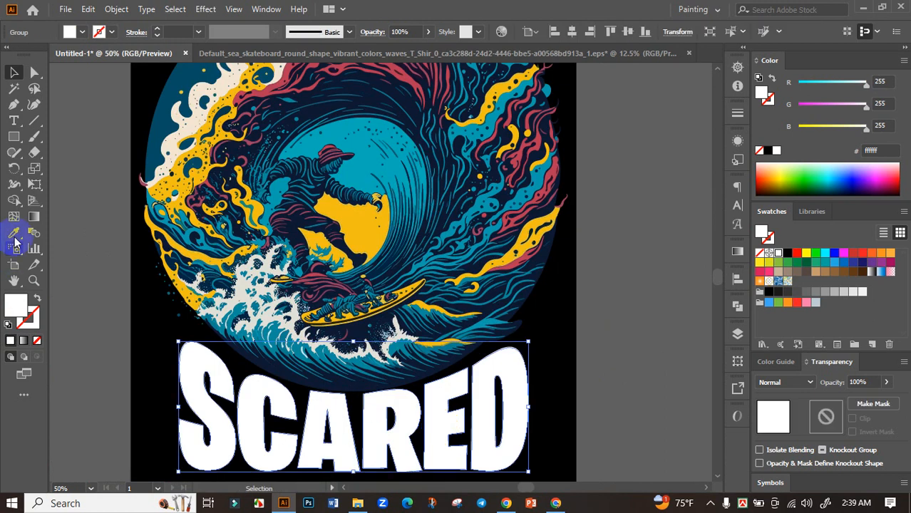
scroll(264, 211, "up", 2)
left_click(262, 214)
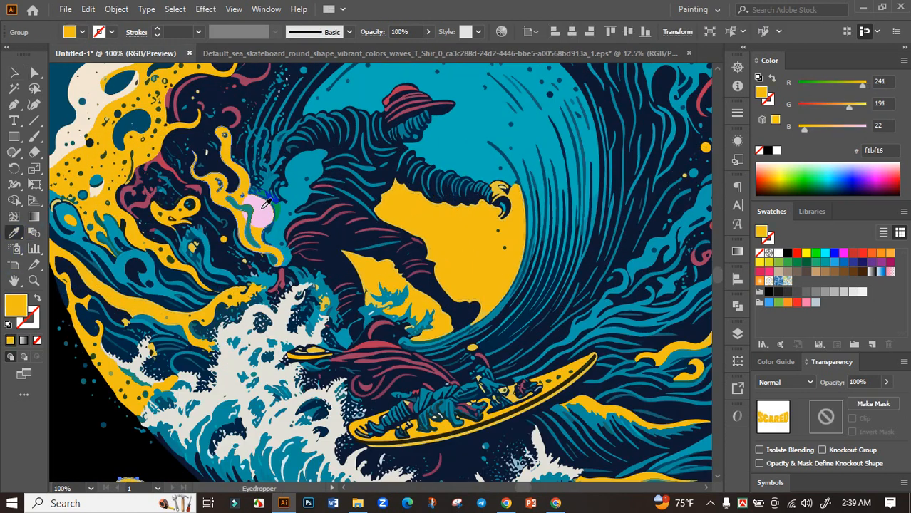
scroll(261, 213, "down", 3)
left_click(14, 70)
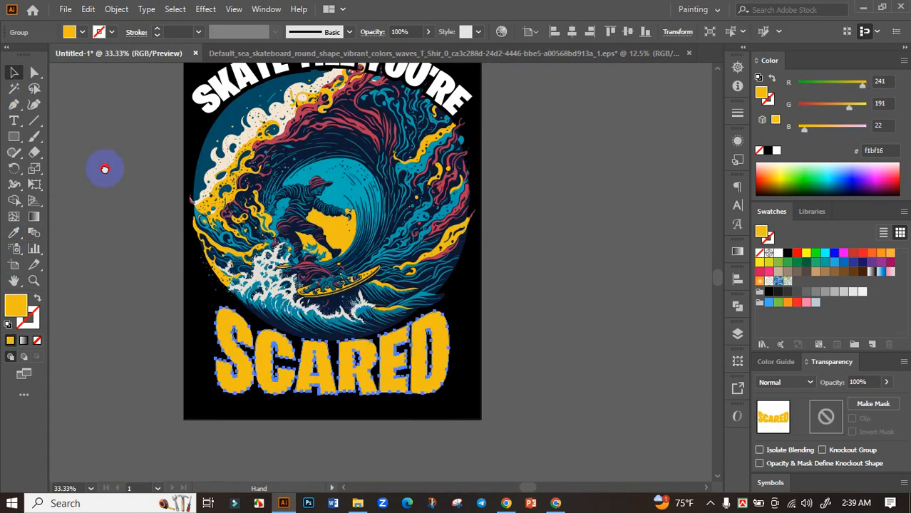
Recolor "SKATE TILL YOU'RE" with the cream (f2e6d4) sampled from the wave's foam and deselect it.
scroll(102, 169, "up", 2)
left_click(228, 151)
left_click(14, 233)
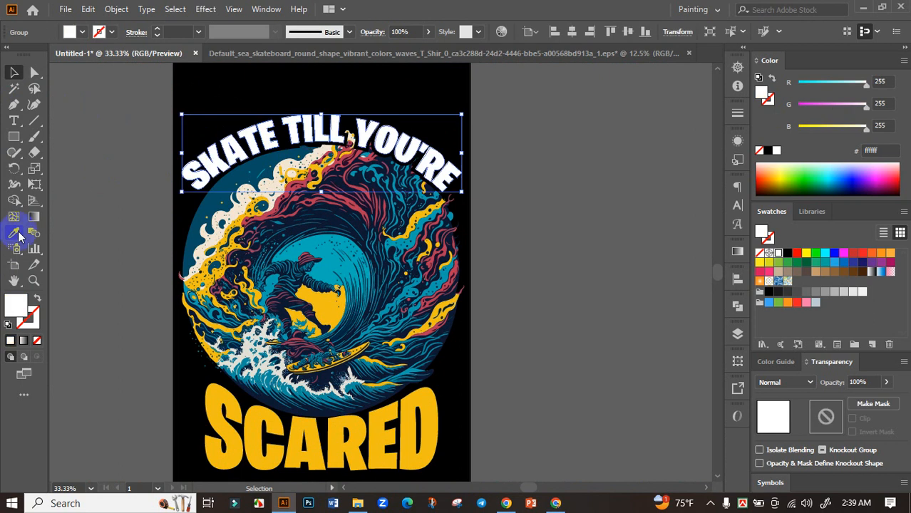
scroll(292, 151, "up", 3)
left_click(292, 148)
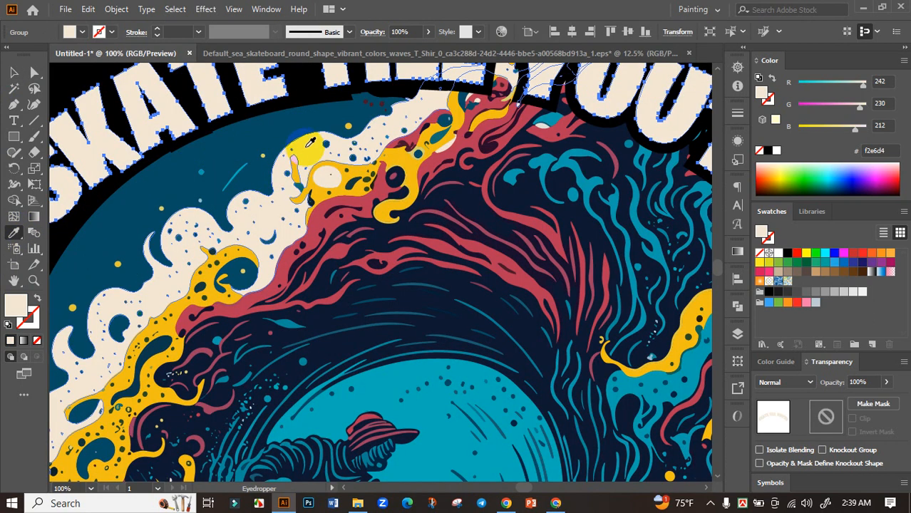
scroll(325, 152, "down", 3)
left_click(9, 72)
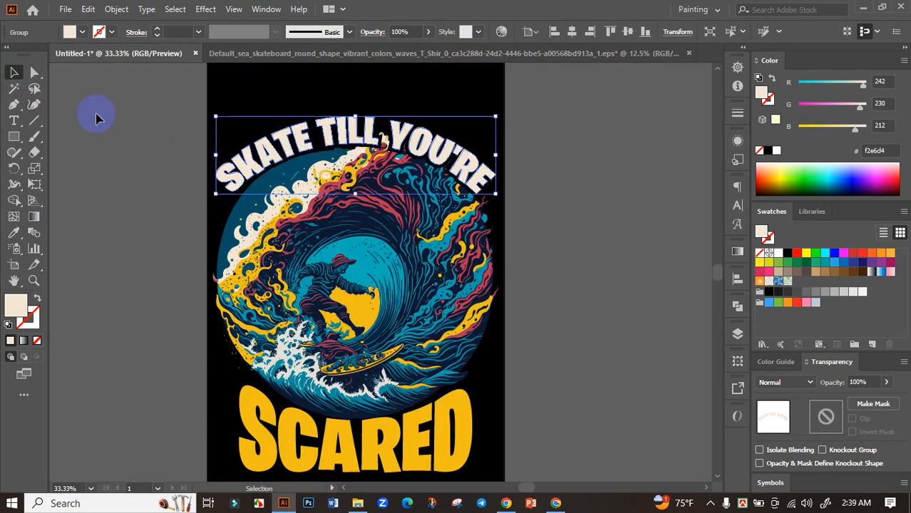
left_click(125, 159)
left_click_drag(185, 154, 175, 155)
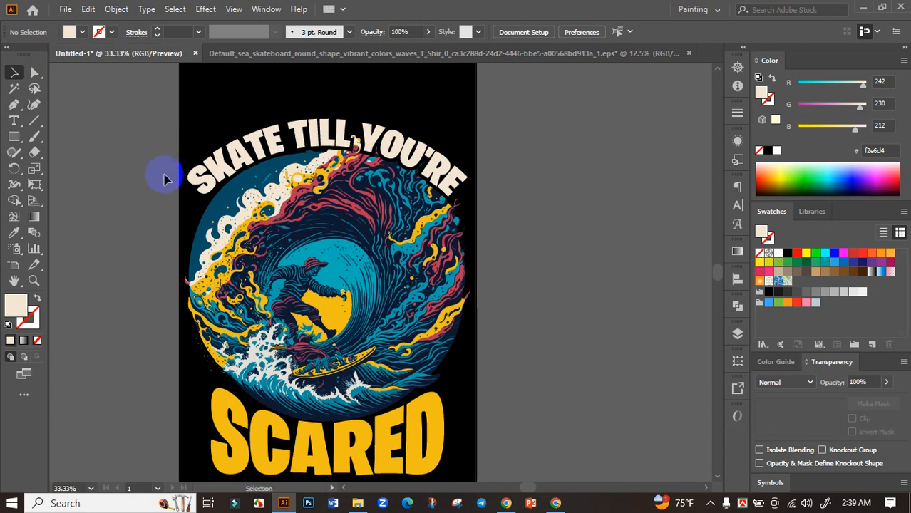
scroll(132, 126, "down", 2)
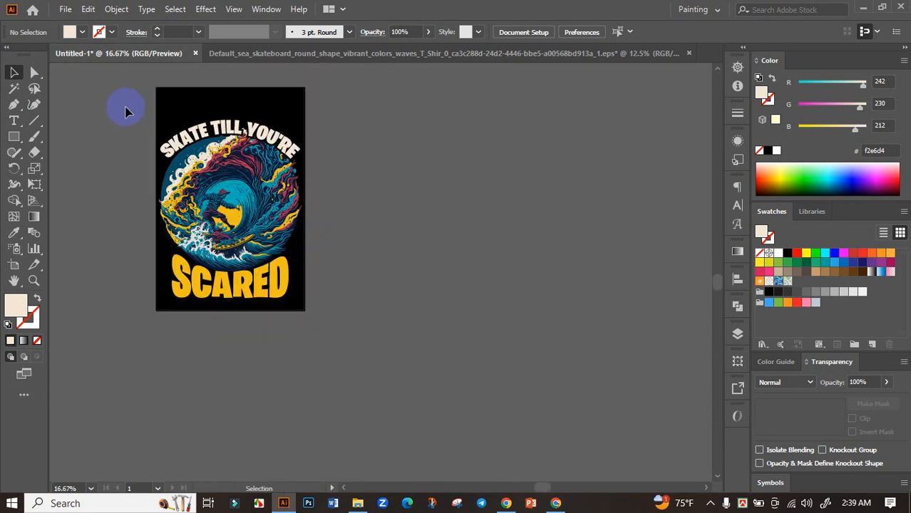
left_click_drag(316, 316, 325, 313)
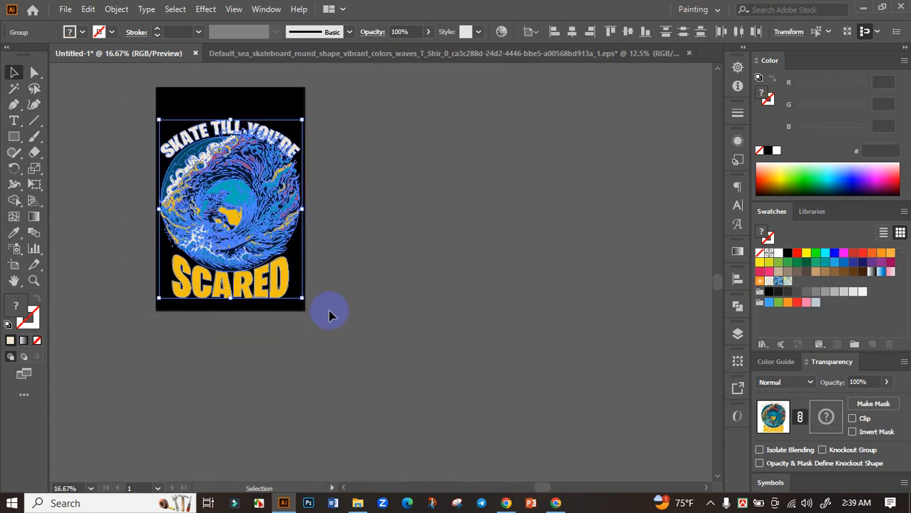
left_click(330, 311)
scroll(275, 287, "up", 3)
scroll(365, 287, "down", 3)
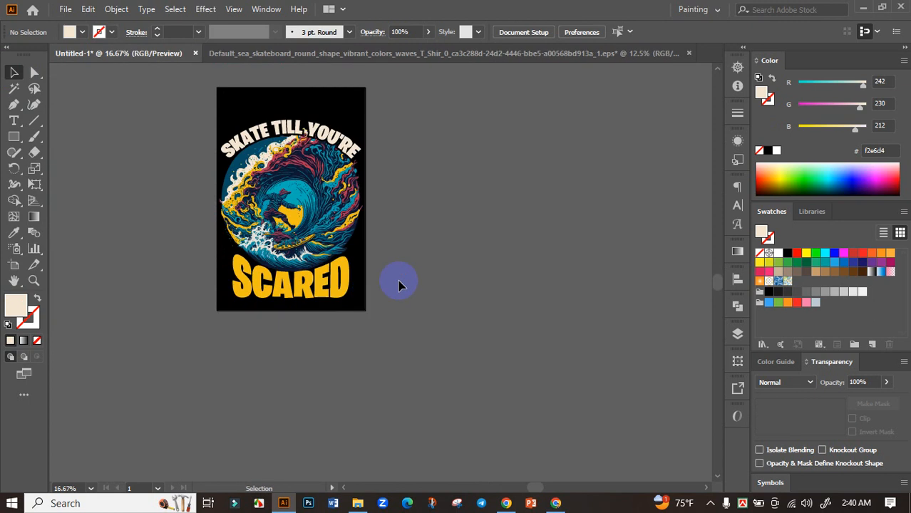
left_click_drag(198, 153, 270, 201)
left_click_drag(487, 387, 498, 390)
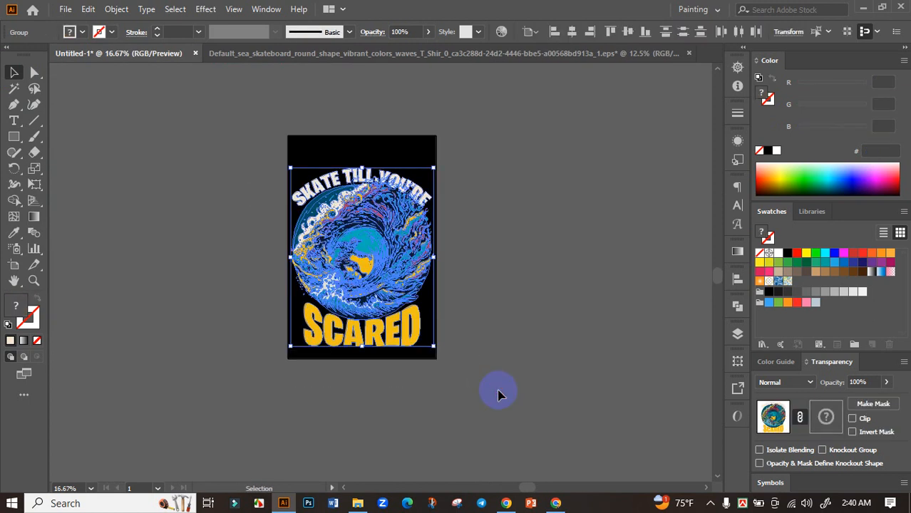
left_click(498, 389)
Apply an Arc warp to "SCARED" with a horizontal bend of -15%.
scroll(397, 356, "up", 3)
left_click(401, 325)
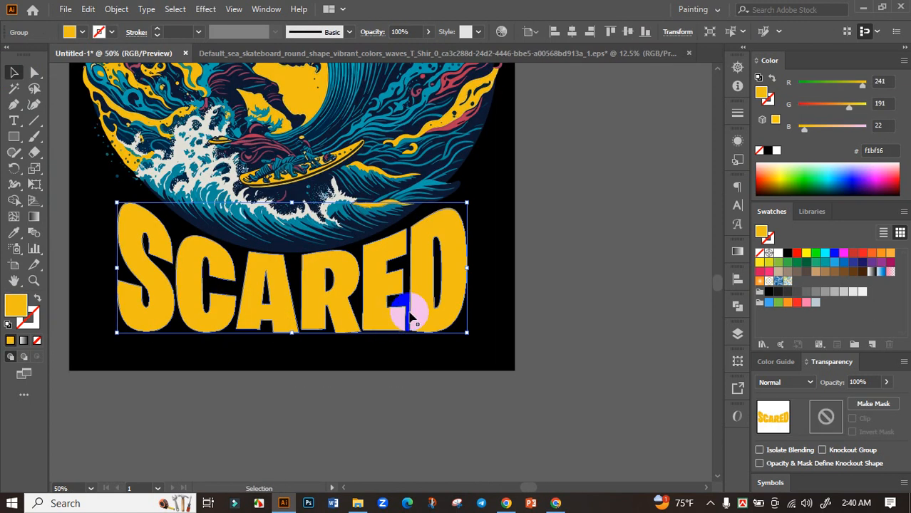
left_click(204, 10)
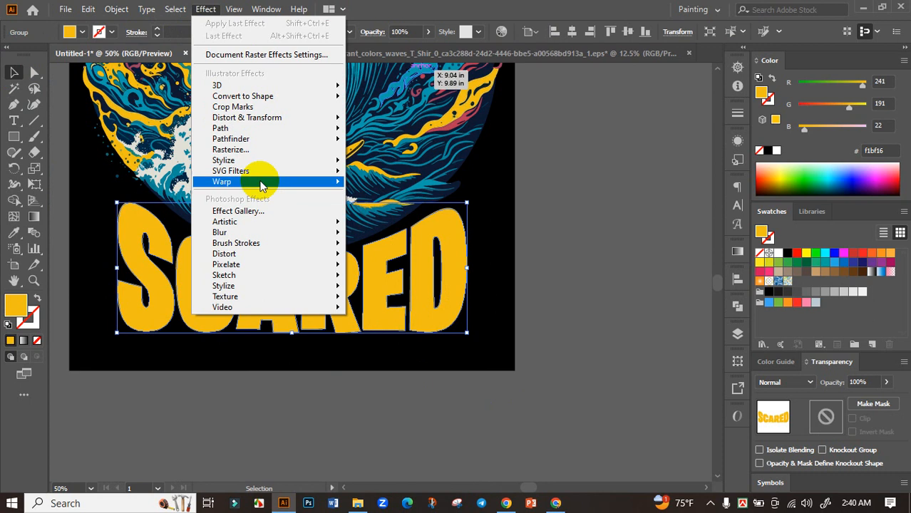
mouse_move(322, 183)
left_click(392, 184)
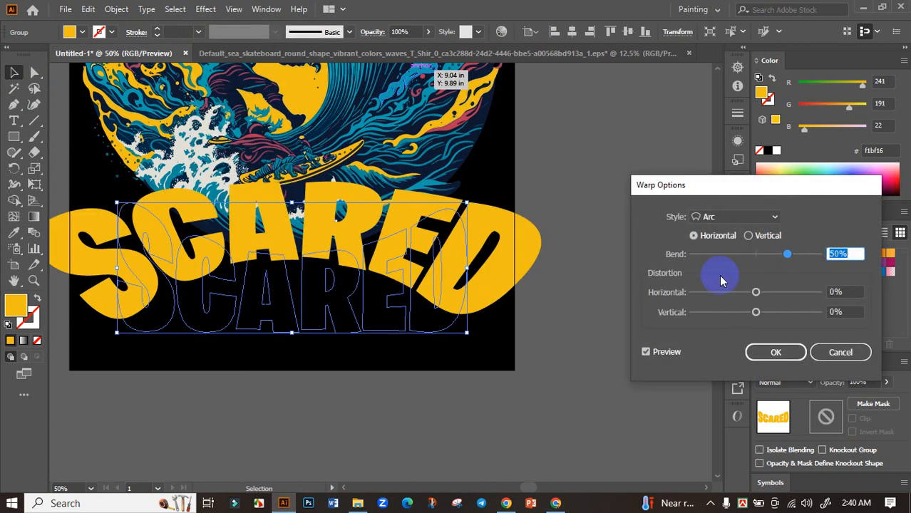
mouse_move(759, 255)
left_mouse_down()
mouse_move(718, 257)
mouse_move(748, 254)
left_mouse_up()
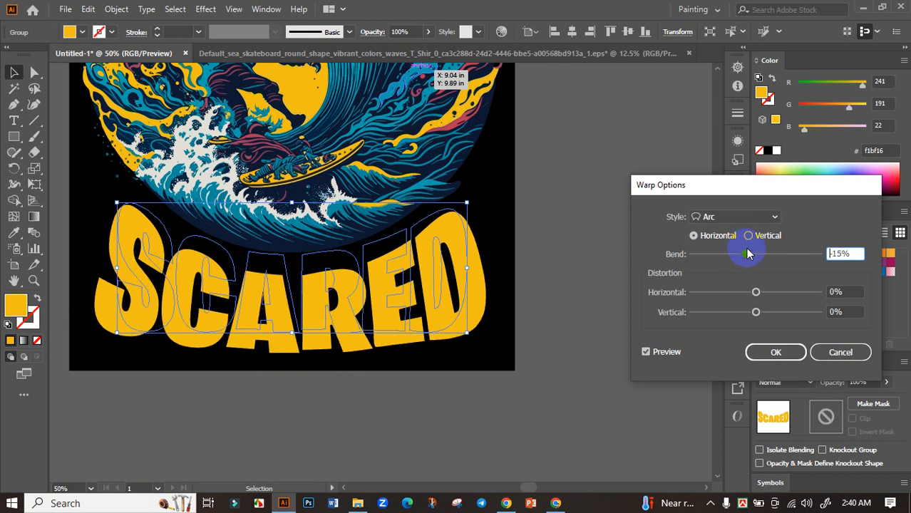
left_click(775, 352)
Move the warped "SCARED" up closer beneath the wave artwork and expand its appearance.
left_click_drag(335, 336, 332, 310)
key("ctrl+z")
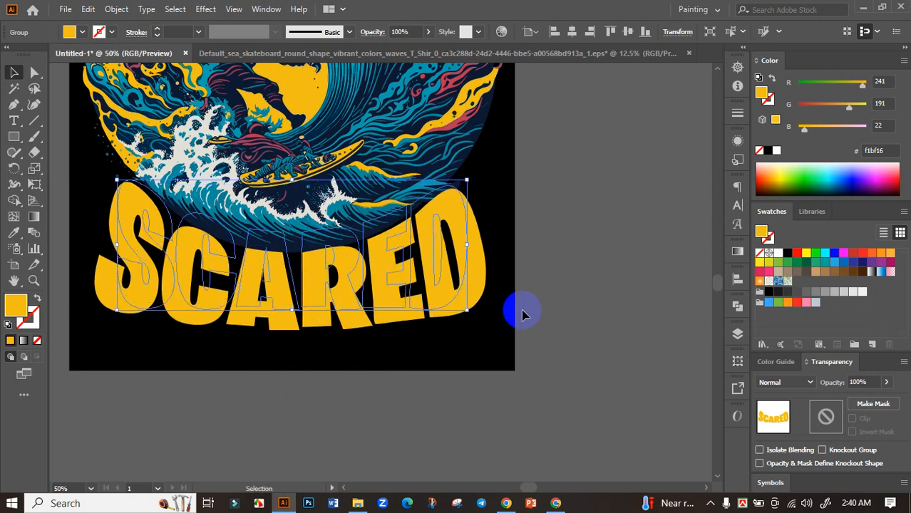
key("Down")
left_click(117, 10)
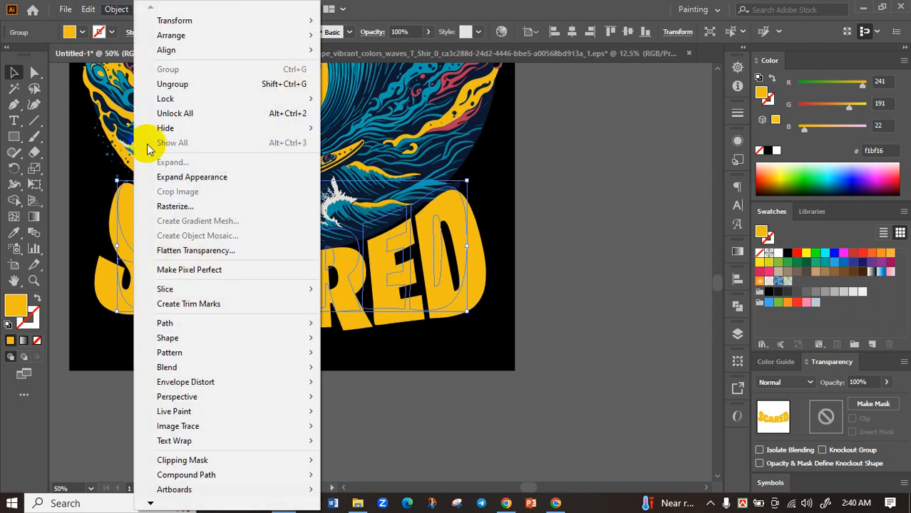
left_click(161, 177)
left_click(581, 254)
scroll(581, 254, "down", 2)
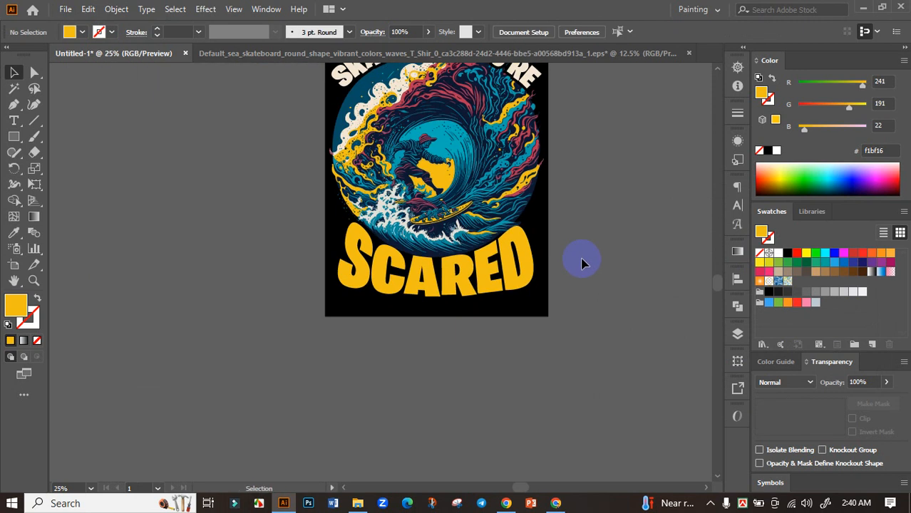
Center "SCARED" horizontally on the artboard.
left_click_drag(584, 260, 483, 380)
left_click(385, 400)
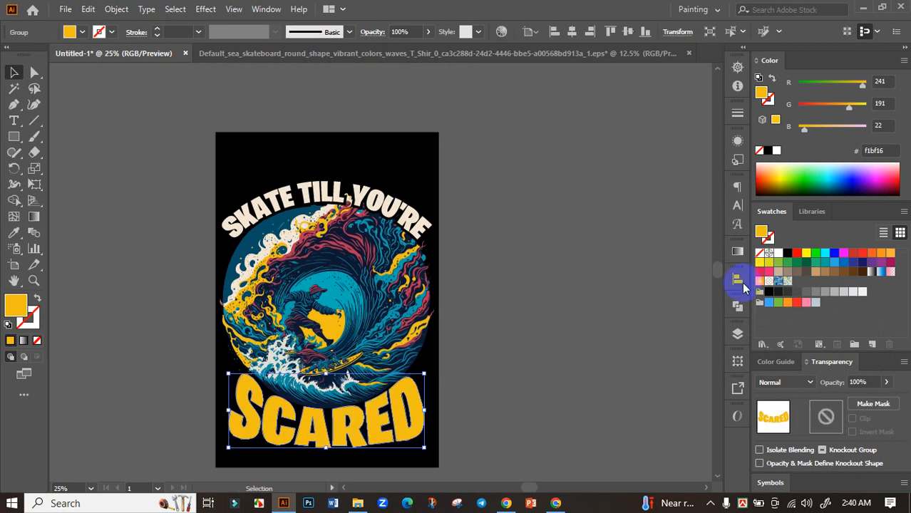
left_click(739, 280)
left_click(624, 307)
left_click(678, 275)
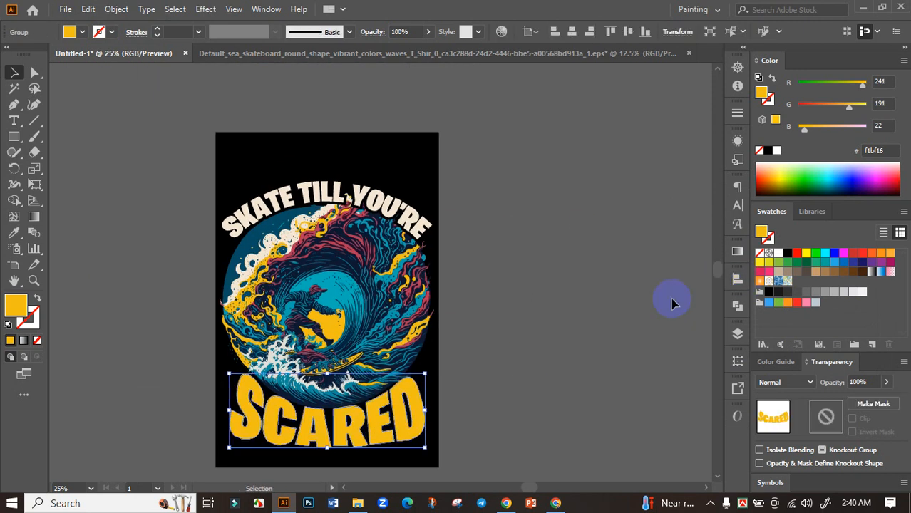
left_click(656, 314)
Group the artwork with both text lines and center the whole design vertically on the artboard.
left_click_drag(584, 342, 528, 313)
scroll(578, 299, "down", 1)
key("ctrl+a")
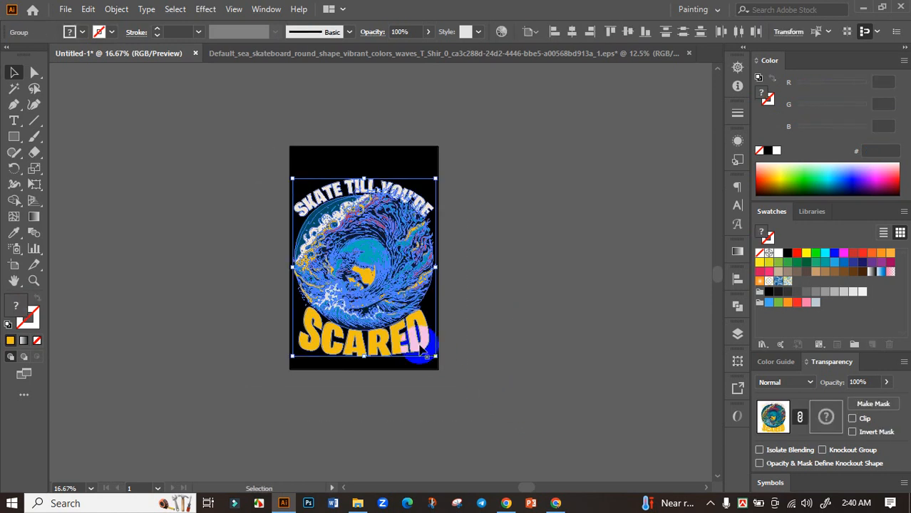
scroll(420, 346, "up", 1)
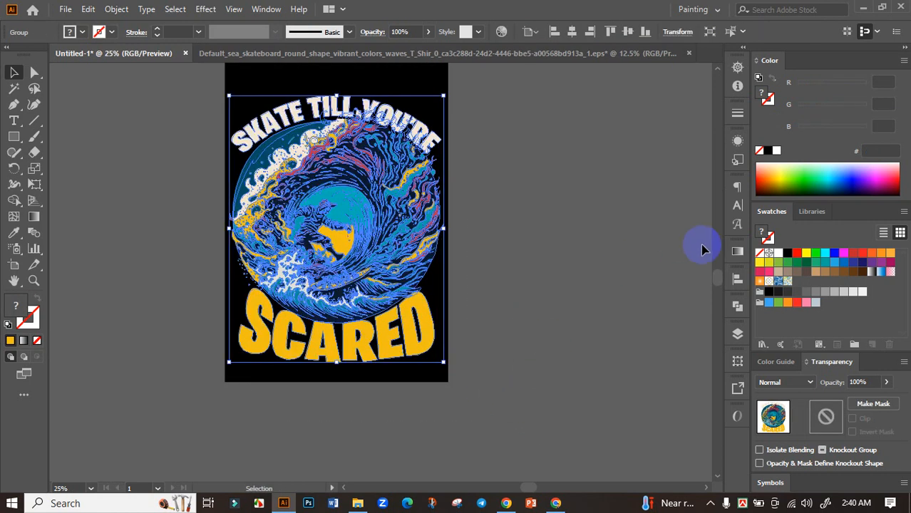
left_click(738, 280)
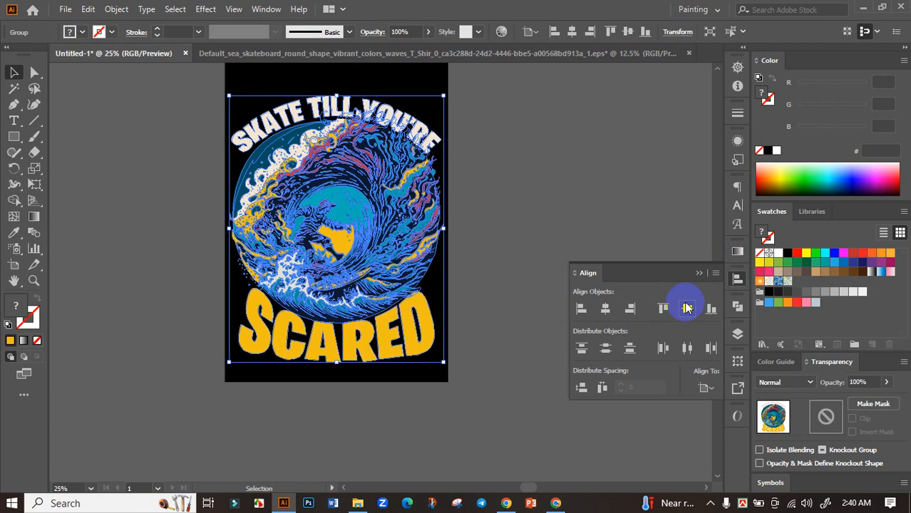
left_click(687, 306)
left_click(703, 273)
left_click(499, 296)
scroll(539, 382, "down", 2)
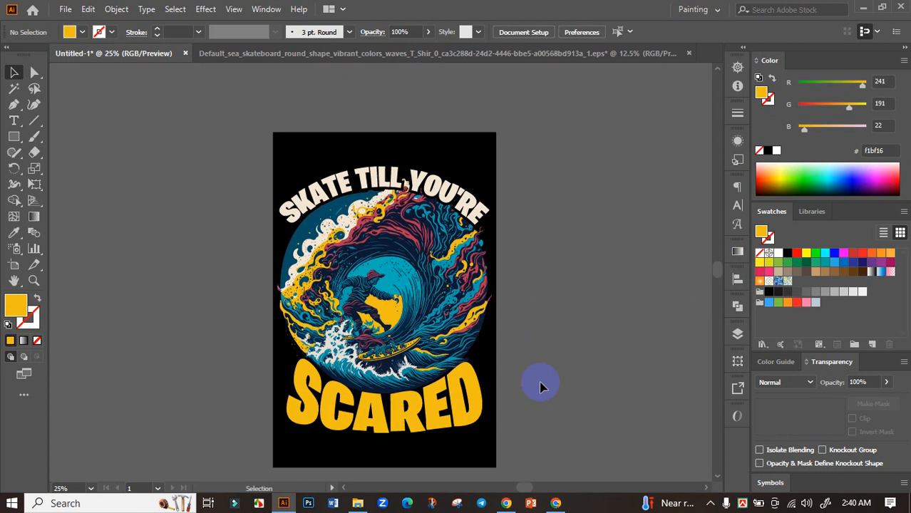
scroll(521, 400, "up", 2)
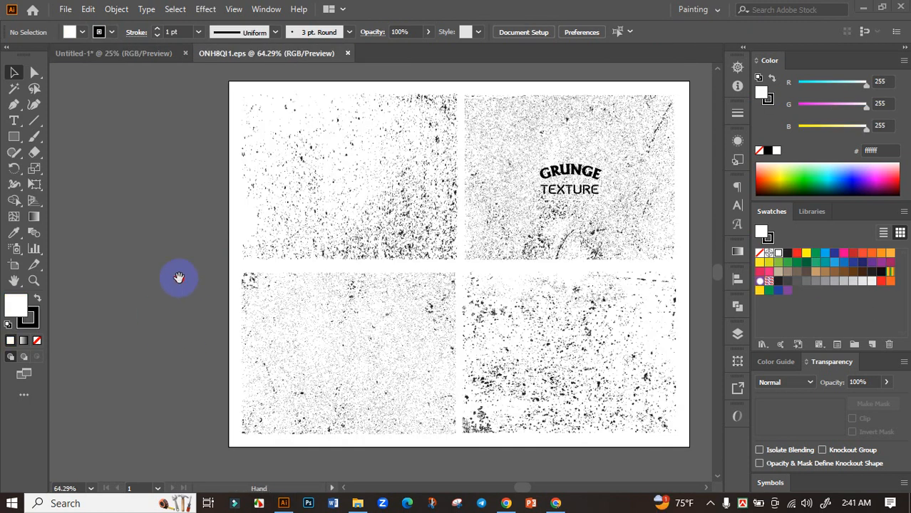
Try to carry the lower-left grunge texture from ONH8QI1.eps directly into the T-shirt document.
mouse_move(227, 274)
left_mouse_down()
mouse_move(295, 264)
mouse_move(228, 275)
left_mouse_up()
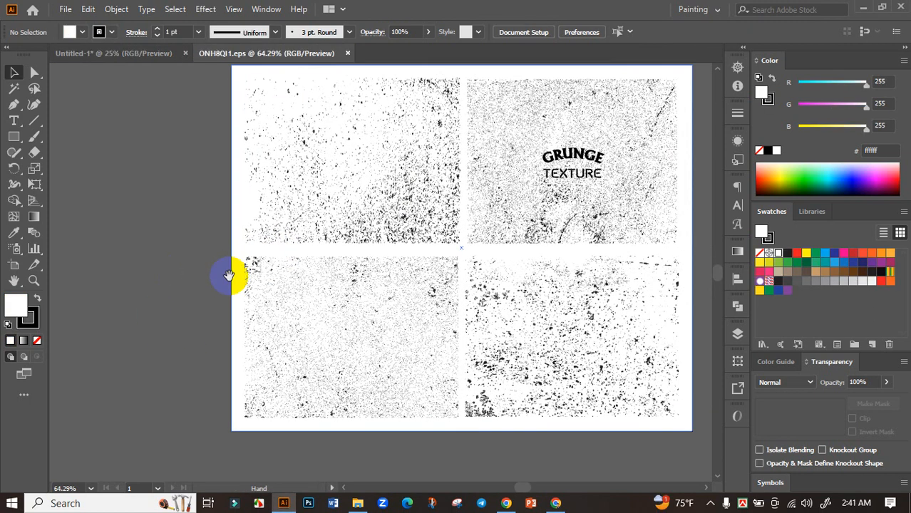
left_click(378, 312)
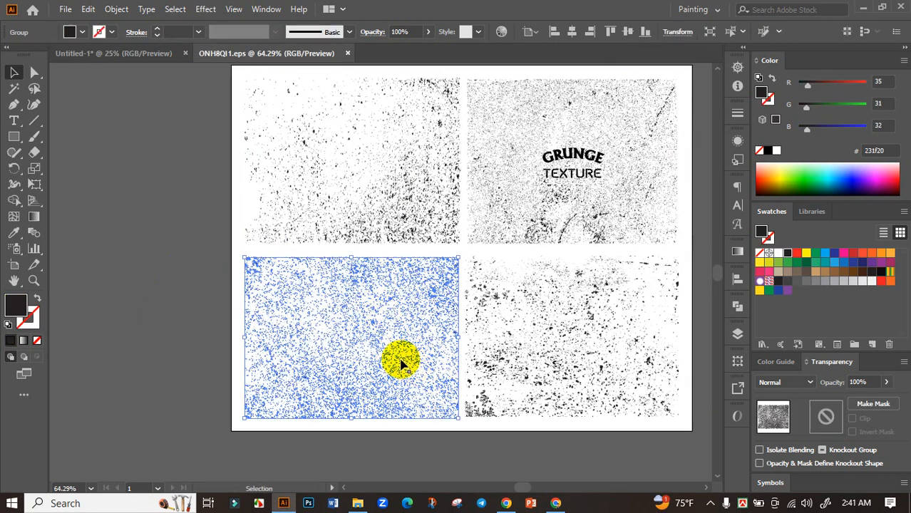
left_click(186, 253)
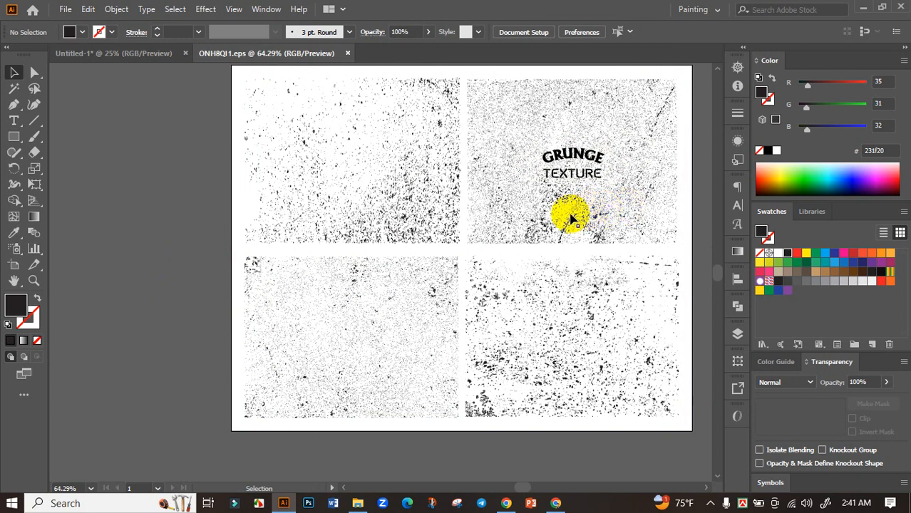
left_click(378, 323)
left_click_drag(370, 346, 525, 248)
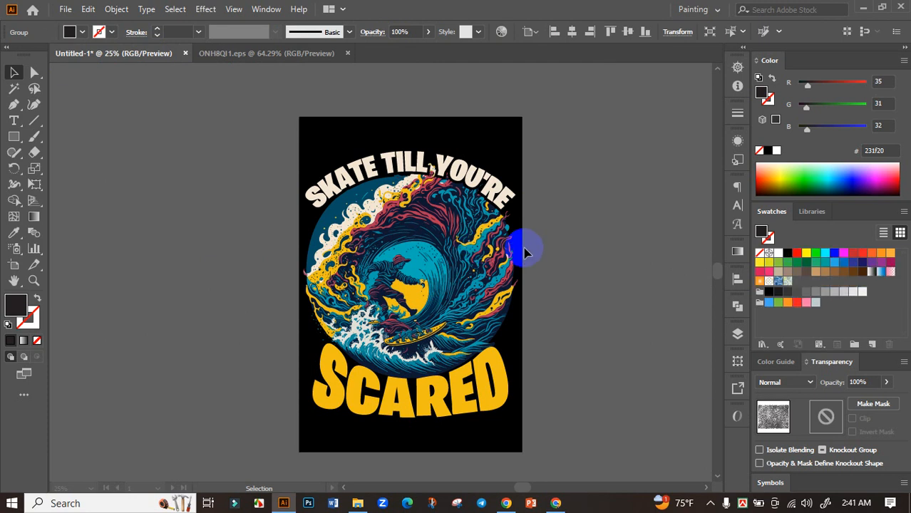
left_click(374, 126)
left_click(266, 53)
left_click_drag(348, 334, 264, 60)
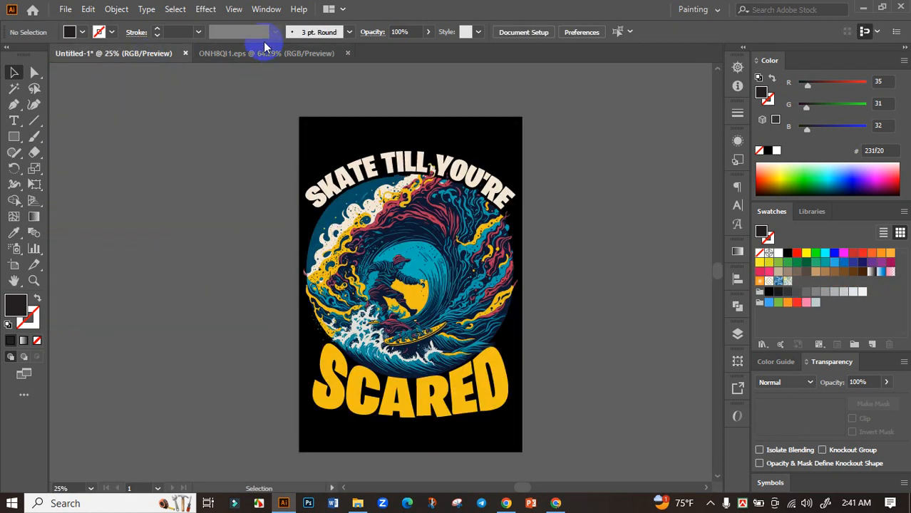
Copy the lower-left grunge texture from ONH8QI1.eps and return to the Untitled-1 document.
left_click(261, 56)
left_click(334, 286)
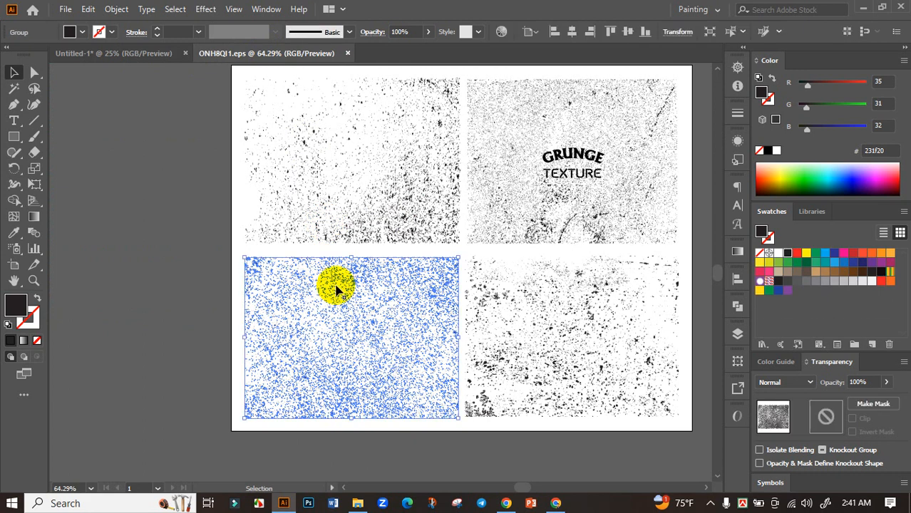
key("ctrl+c")
left_click(142, 54)
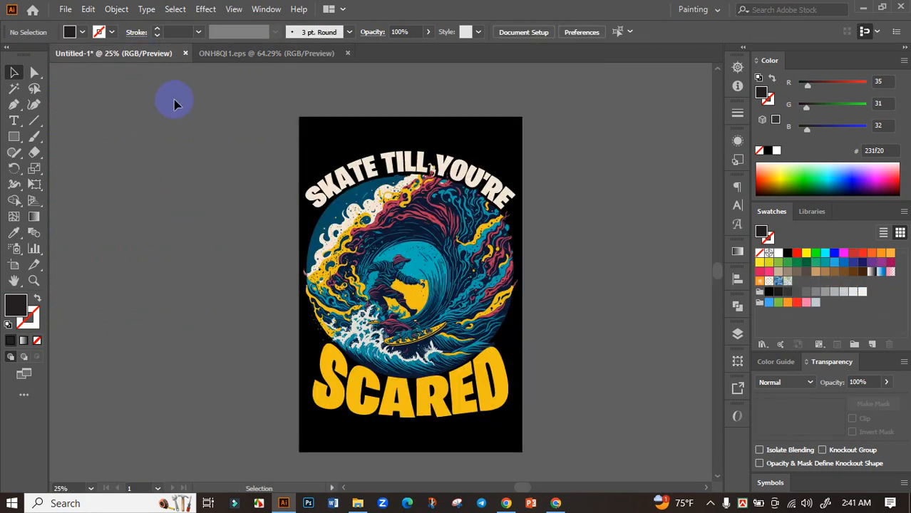
Add an opacity mask with Clip turned off to the grouped design and enter mask editing.
left_click(413, 230)
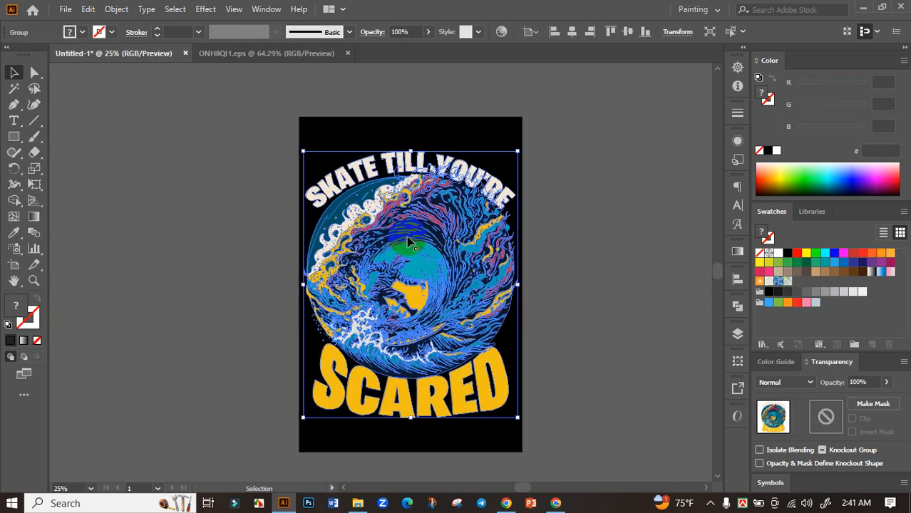
left_click(874, 403)
left_click(863, 420)
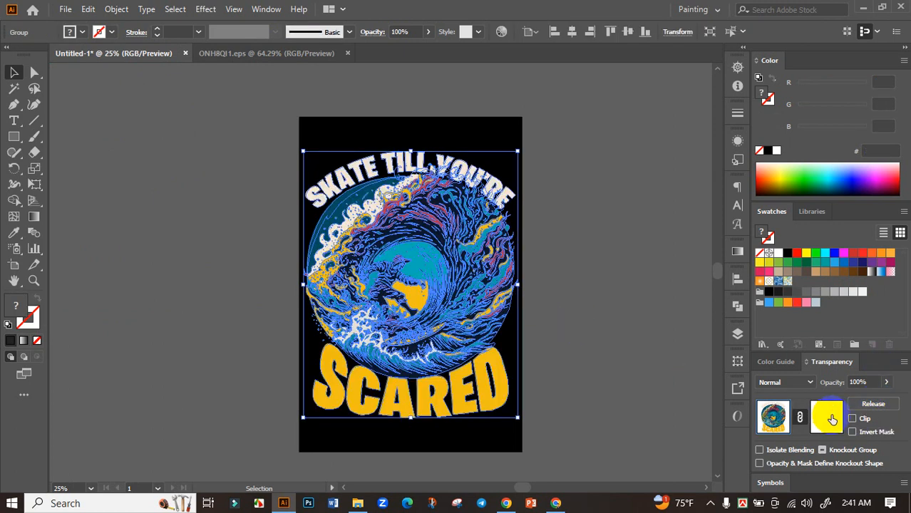
left_click(828, 419)
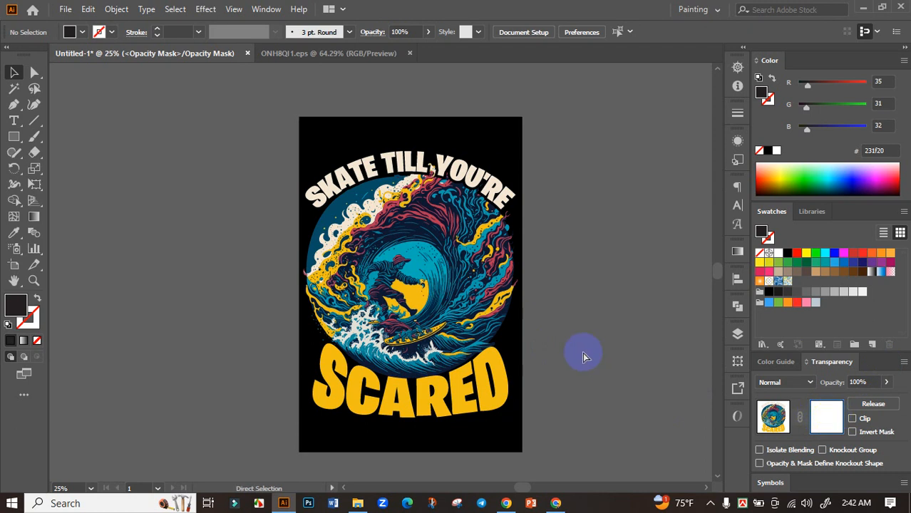
Paste the grunge texture into the opacity mask, enlarge it to cover the whole design, reposition it over the artwork and deselect it.
key("ctrl+v")
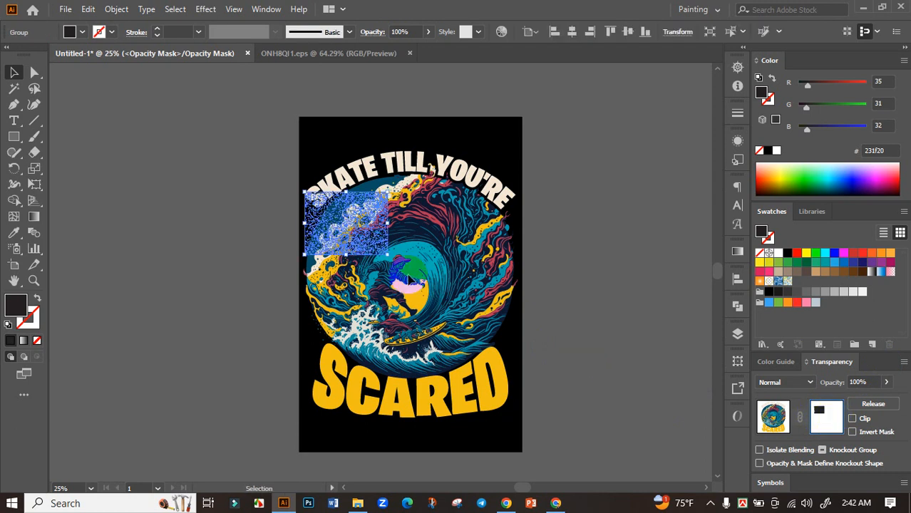
left_click_drag(391, 259, 536, 419)
left_click_drag(422, 186, 418, 147)
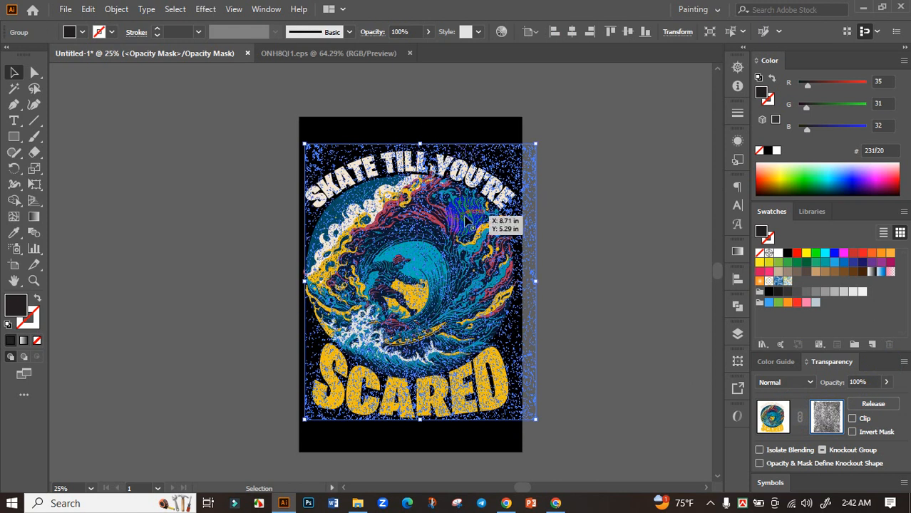
mouse_move(466, 220)
left_mouse_down()
mouse_move(456, 215)
mouse_move(462, 222)
left_mouse_up()
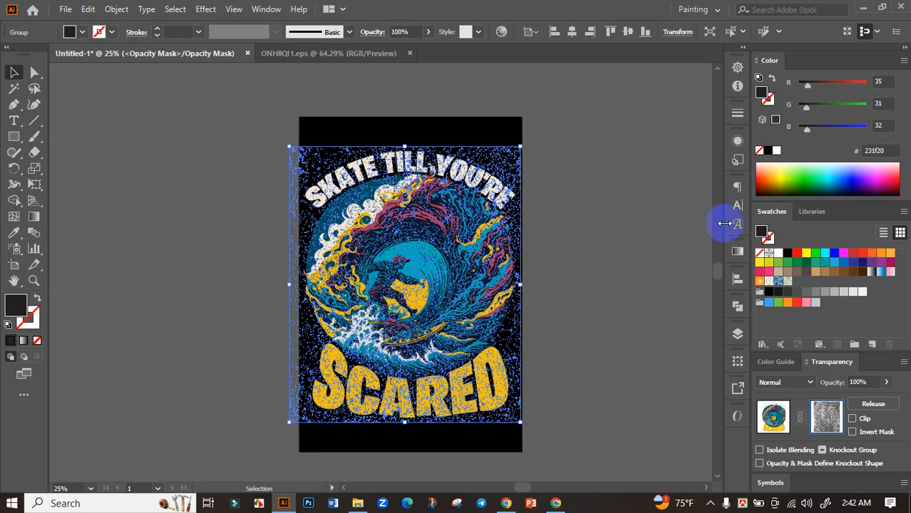
left_click(604, 235)
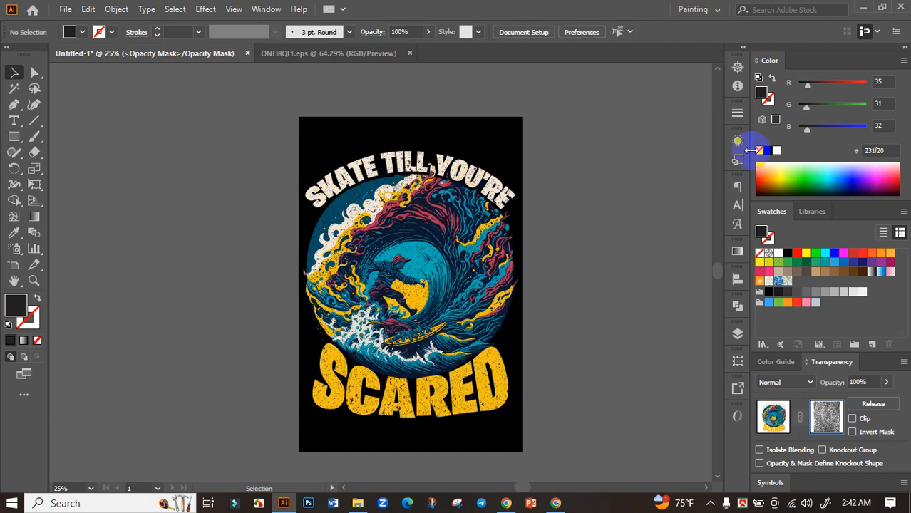
Set the mask texture's fill to black (000000) and exit mask editing.
left_click(477, 251)
left_click(769, 150)
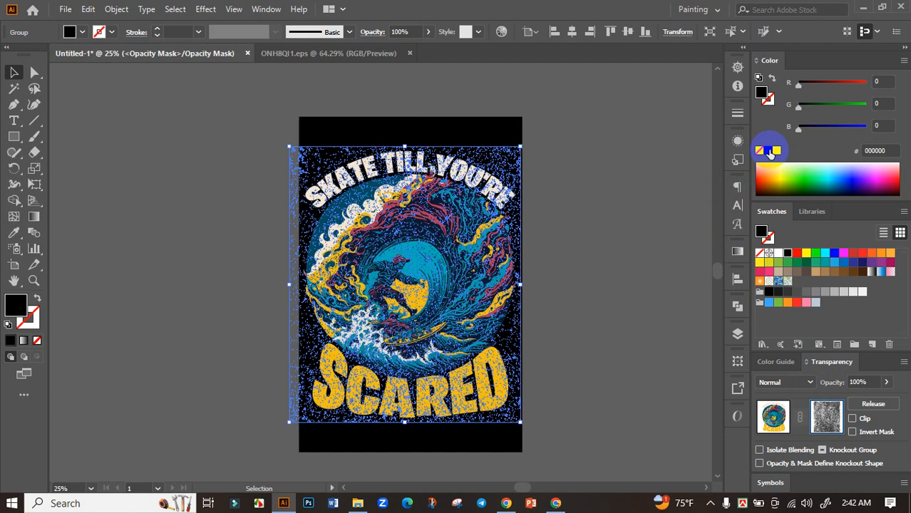
left_click(600, 226)
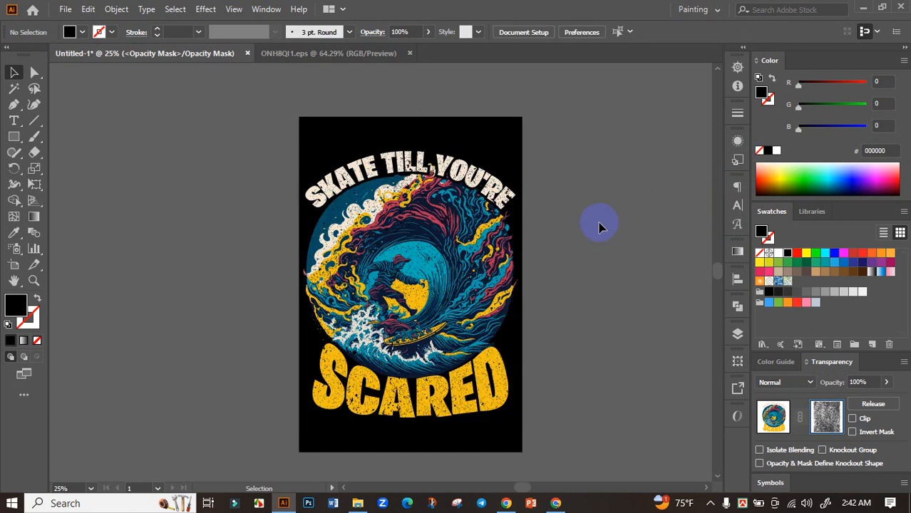
left_click(772, 415)
left_click(628, 298)
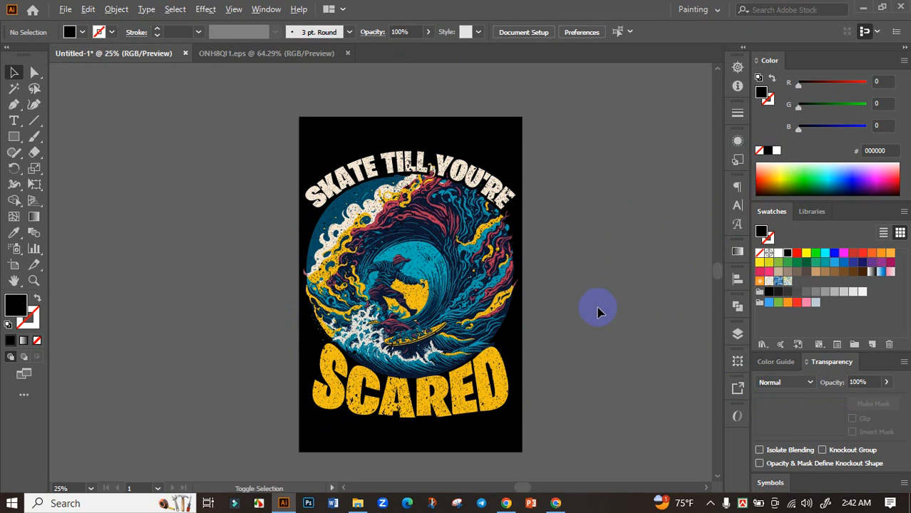
Move the design off the black background to examine its distressed texture up close, and undo the move.
scroll(598, 308, "down", 2)
scroll(536, 325, "up", 2)
left_click_drag(510, 268, 210, 271)
left_click(329, 224)
key("space")
left_click_drag(352, 251, 452, 261)
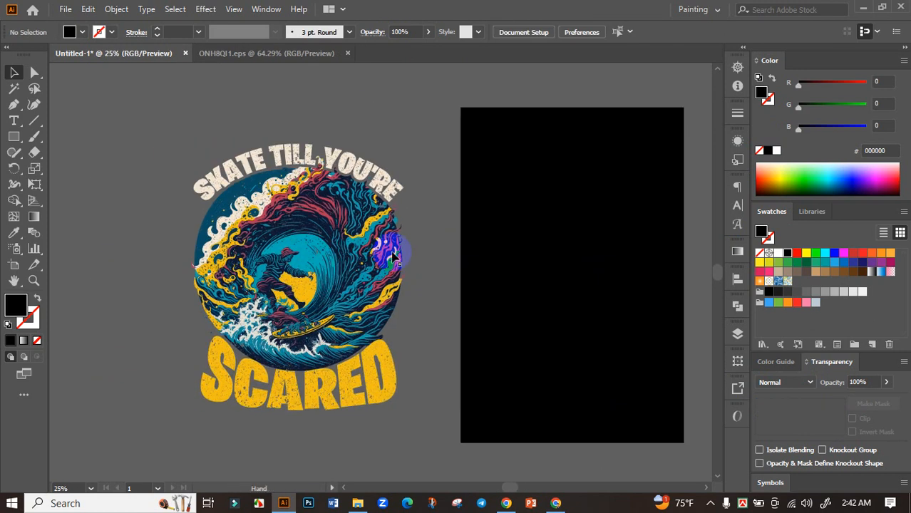
scroll(378, 207, "up", 4)
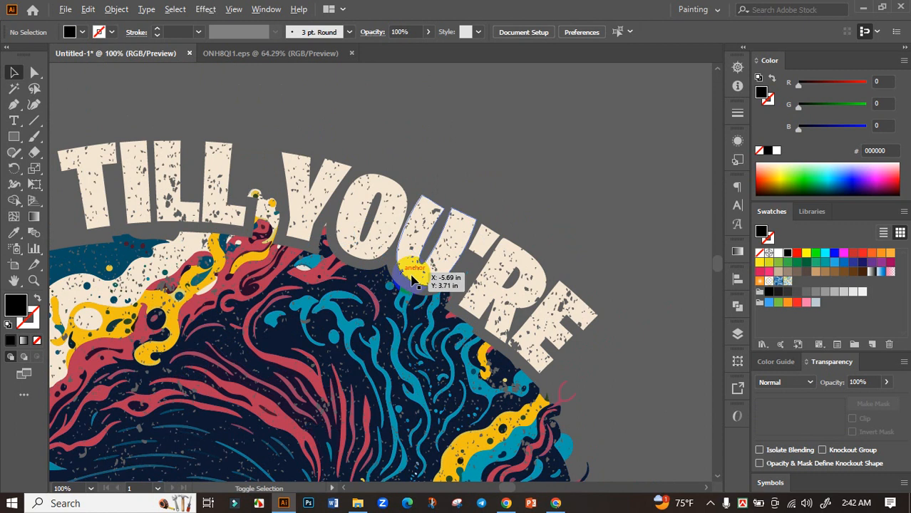
scroll(414, 280, "down", 4)
key("space")
left_click_drag(463, 363, 228, 236)
key("ctrl+z")
left_click(235, 234)
key("space")
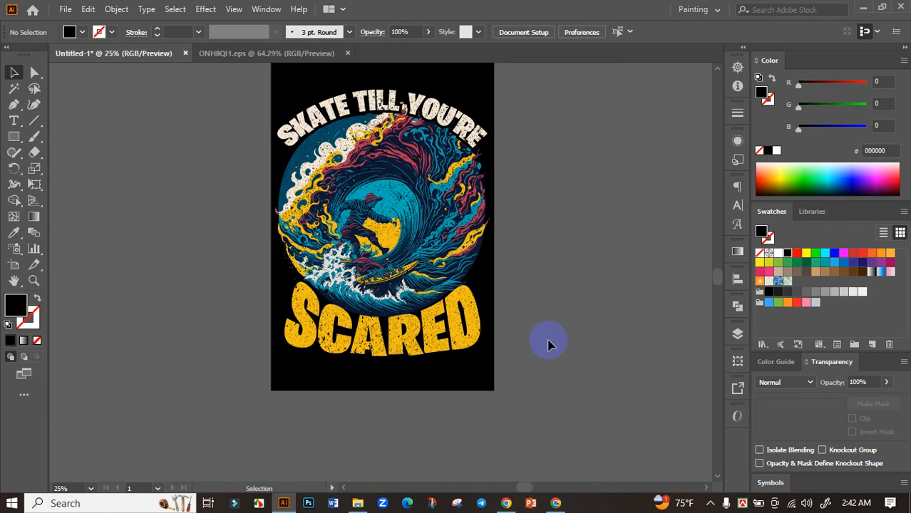
Reopen the design's opacity mask, stretch the grunge texture's right side past the artboard edge, and exit mask editing.
scroll(549, 345, "down", 1)
key("space")
left_click_drag(567, 298, 529, 348)
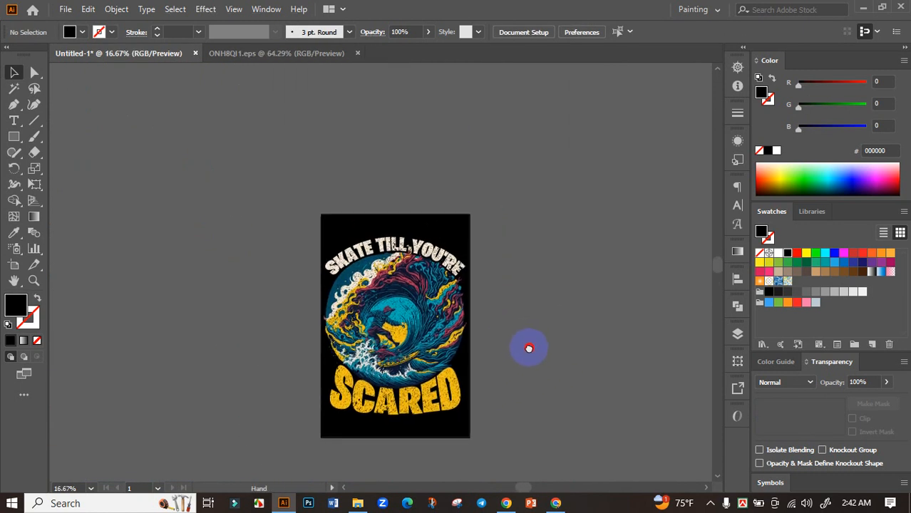
scroll(480, 372, "up", 2)
key("space")
left_click_drag(474, 365, 517, 324)
left_click_drag(448, 369, 408, 390)
left_click(827, 417)
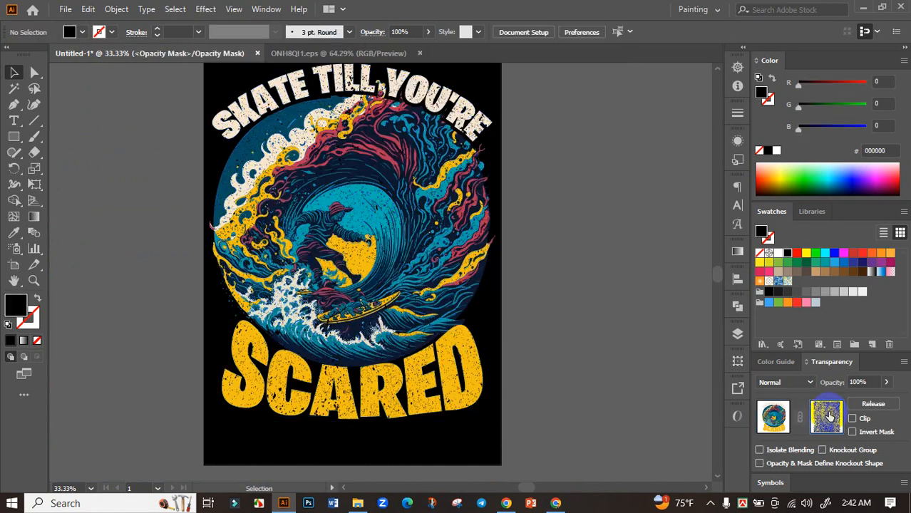
left_click(325, 293)
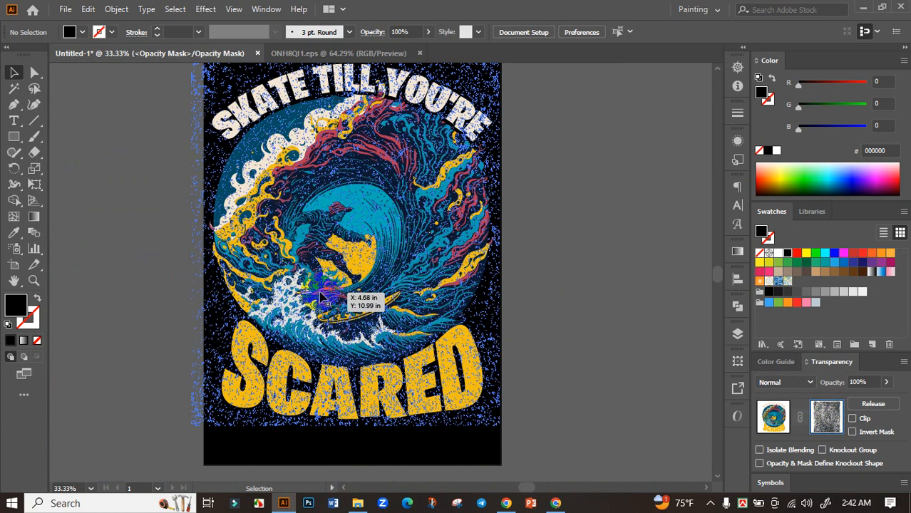
scroll(323, 293, "down", 1)
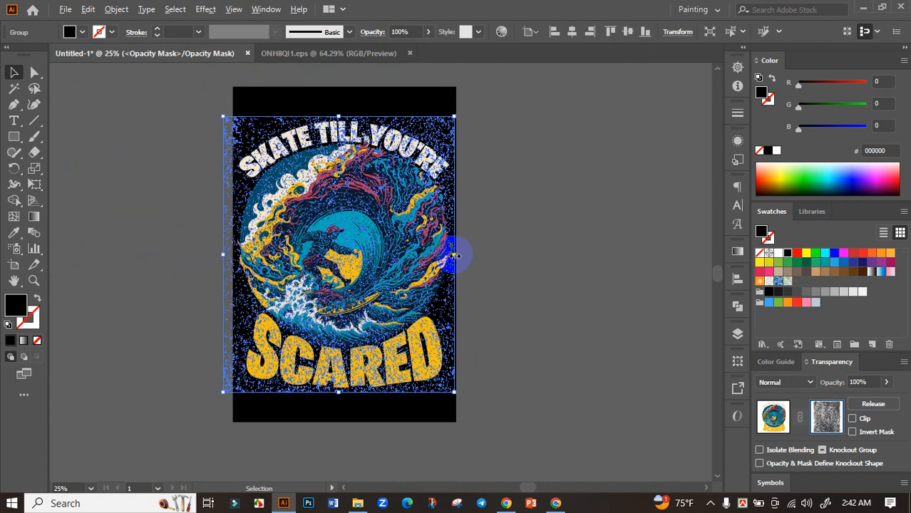
left_click_drag(457, 254, 489, 262)
left_click(582, 292)
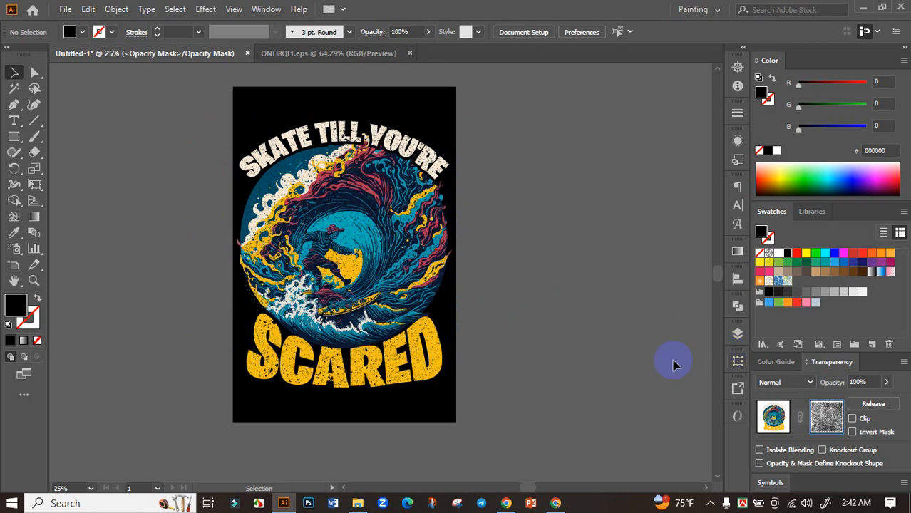
left_click(772, 410)
left_click(590, 280)
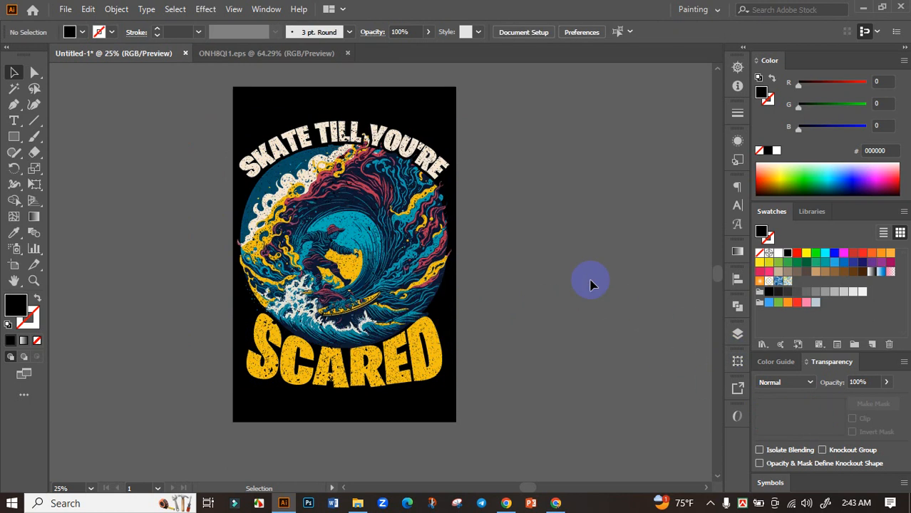
Move the masked design off the artboard to check the widened texture, and undo that move.
left_click_drag(342, 254, 96, 250)
left_click(477, 271)
left_click_drag(436, 260, 511, 244)
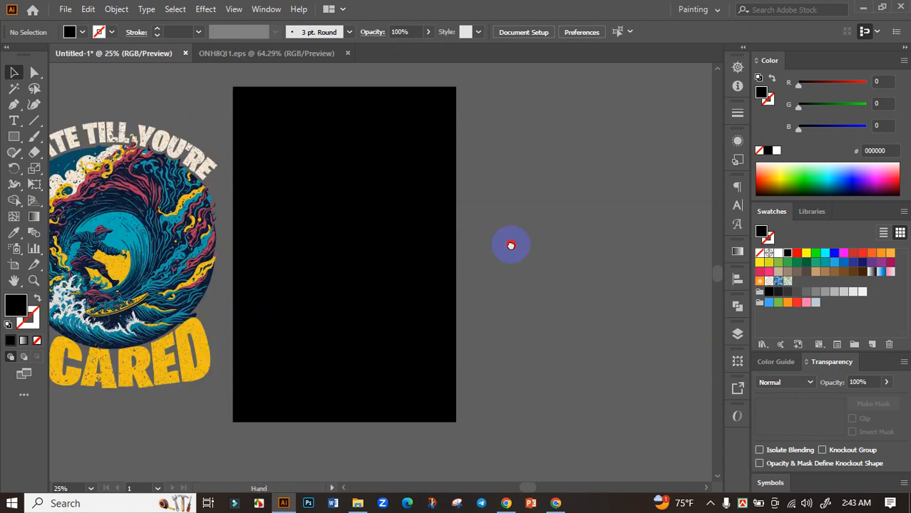
key("ctrl+z")
left_click(606, 268)
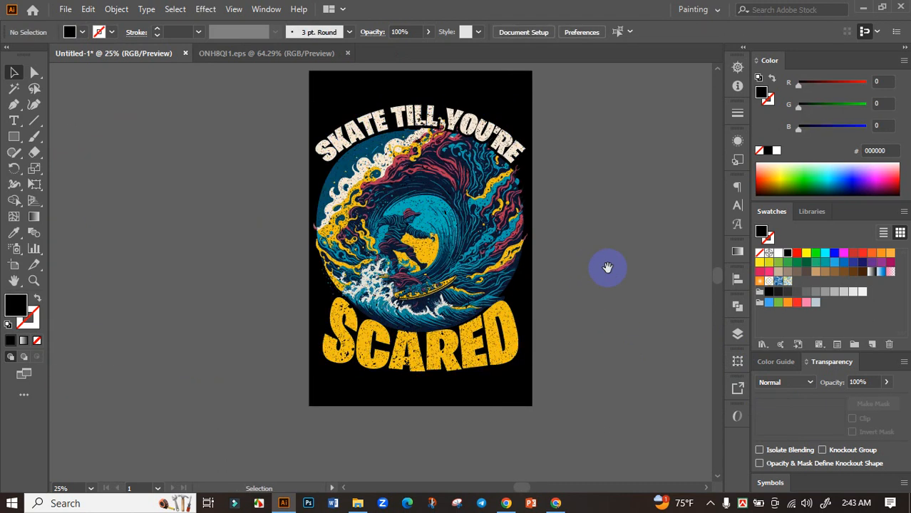
left_click_drag(606, 268, 577, 282)
scroll(477, 258, "down", 1)
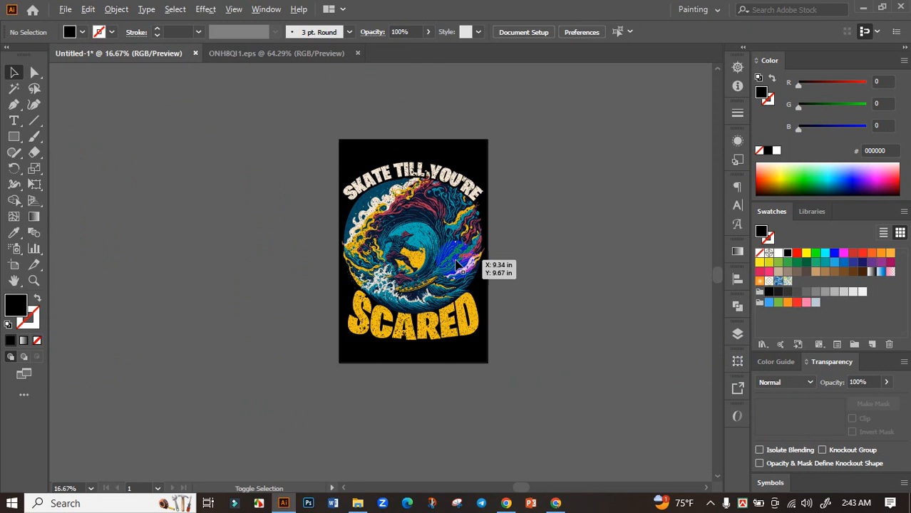
Select the design group, look at its Align options, and deselect it.
scroll(474, 265, "up", 2)
left_click(433, 248)
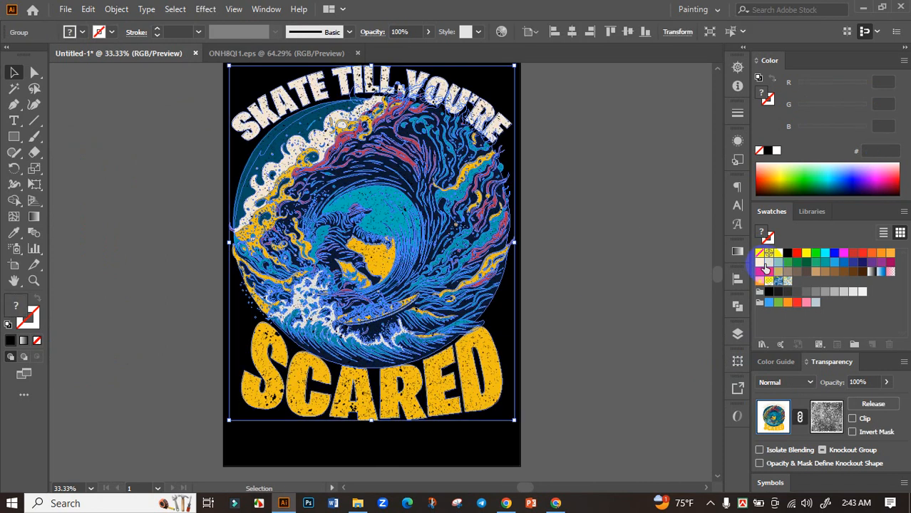
left_click(738, 279)
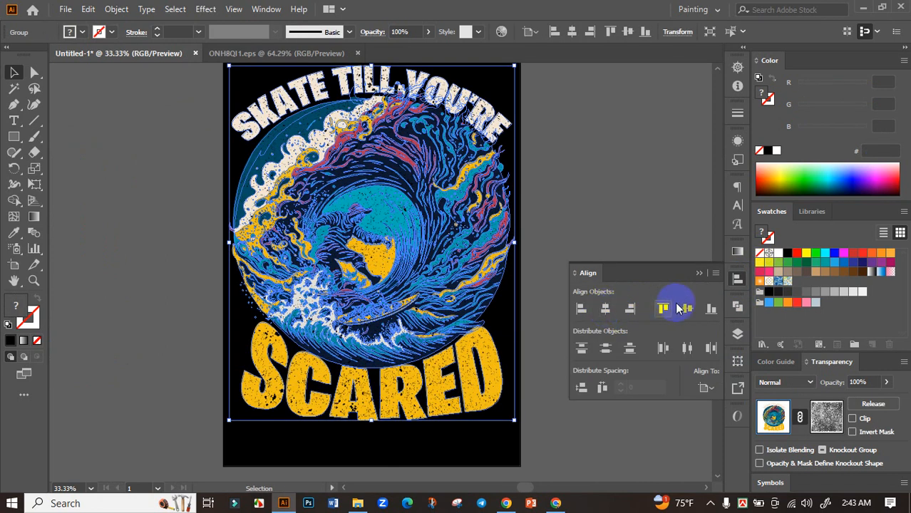
left_click(699, 274)
left_click(556, 271)
scroll(585, 269, "down", 3)
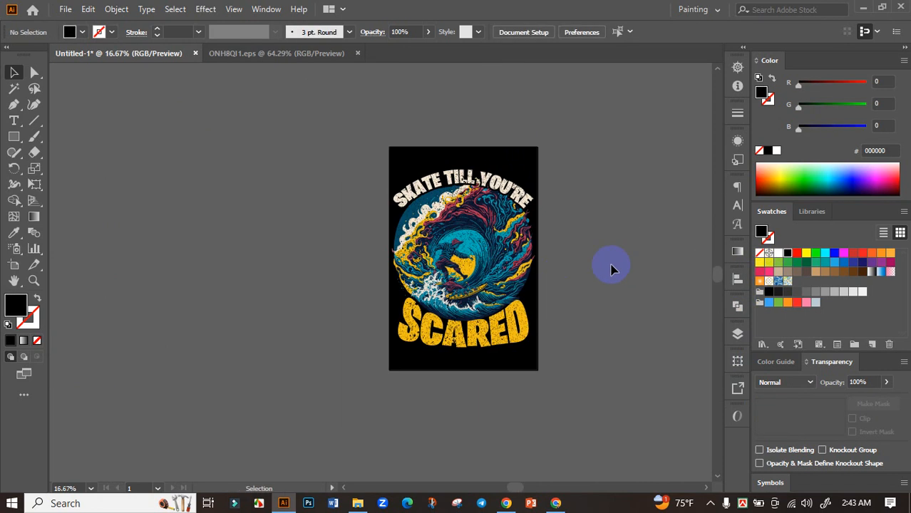
scroll(549, 271, "up", 1)
left_click(409, 274)
left_click(551, 269)
left_click_drag(531, 251, 561, 265)
scroll(484, 314, "up", 1)
Start saving the document, go up to the TSI Craze folder and create a new folder named Sk.
key("ctrl+s")
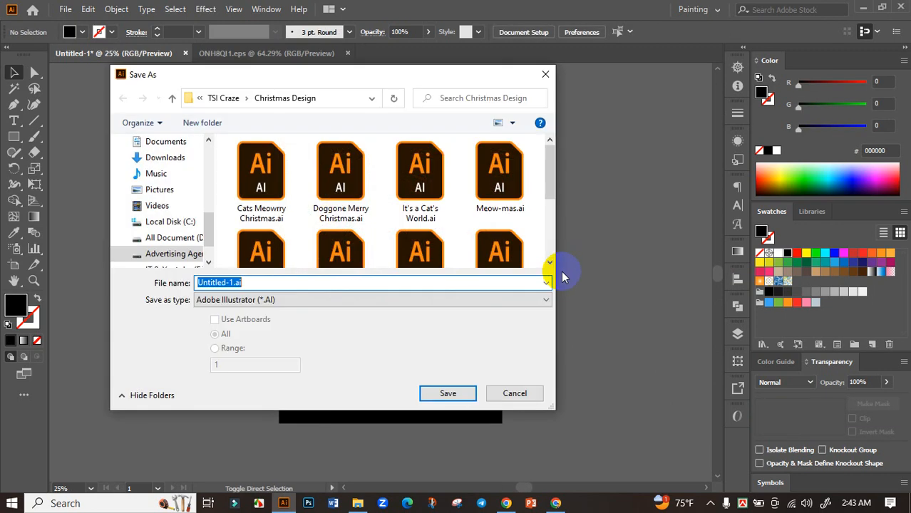
scroll(361, 217, "down", 3)
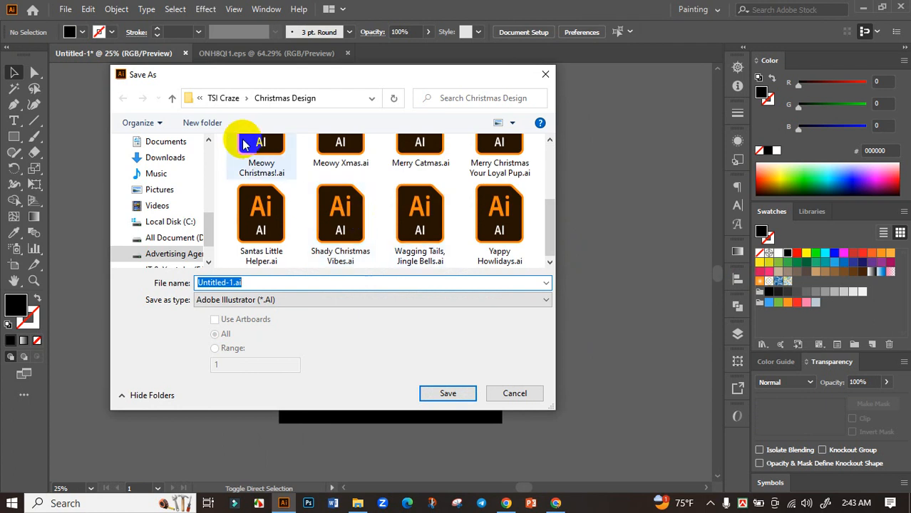
left_click(221, 98)
scroll(331, 214, "down", 2)
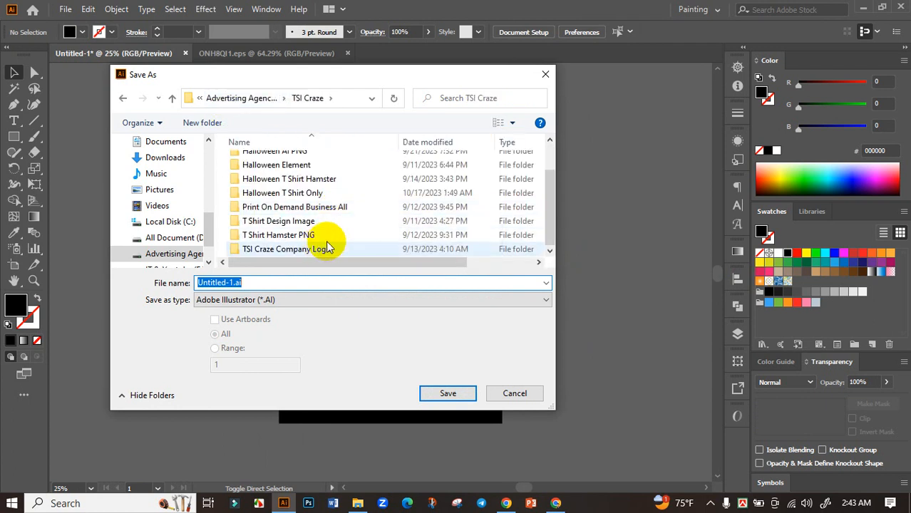
right_click(353, 232)
mouse_move(421, 362)
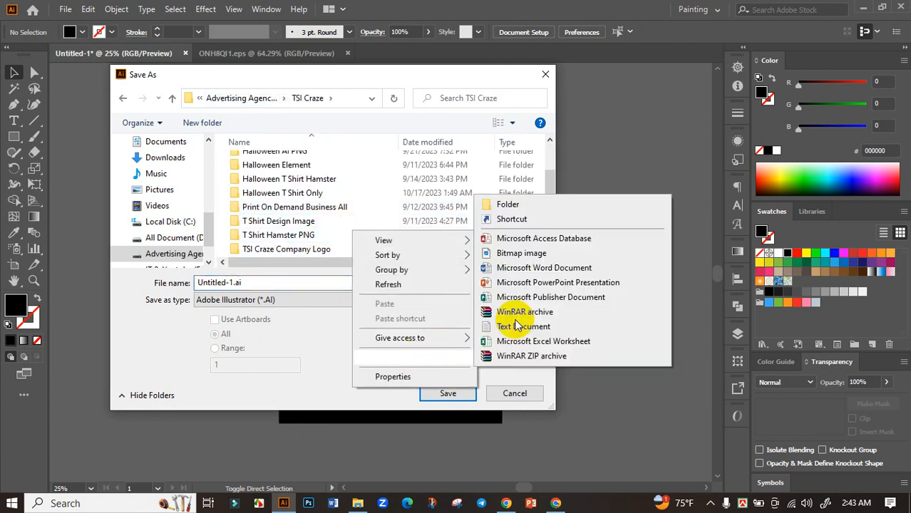
left_click(514, 205)
type("Sk")
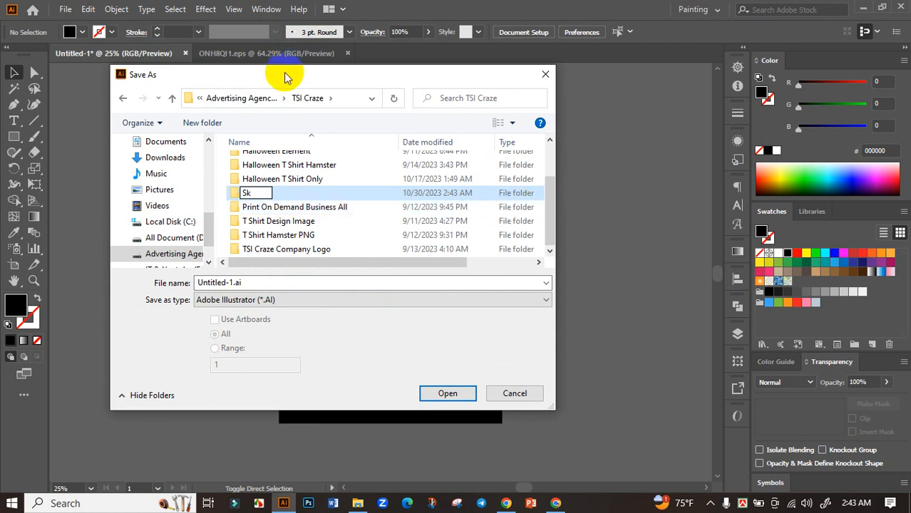
Rename the Sk folder as Skateboard t shirt design and open it as the save location.
left_click_drag(284, 76, 689, 82)
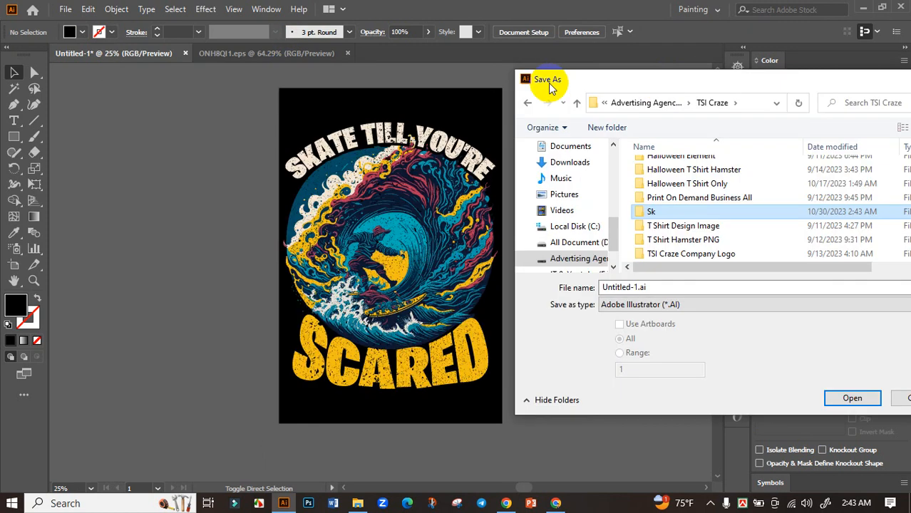
left_click_drag(607, 82, 254, 85)
right_click(325, 216)
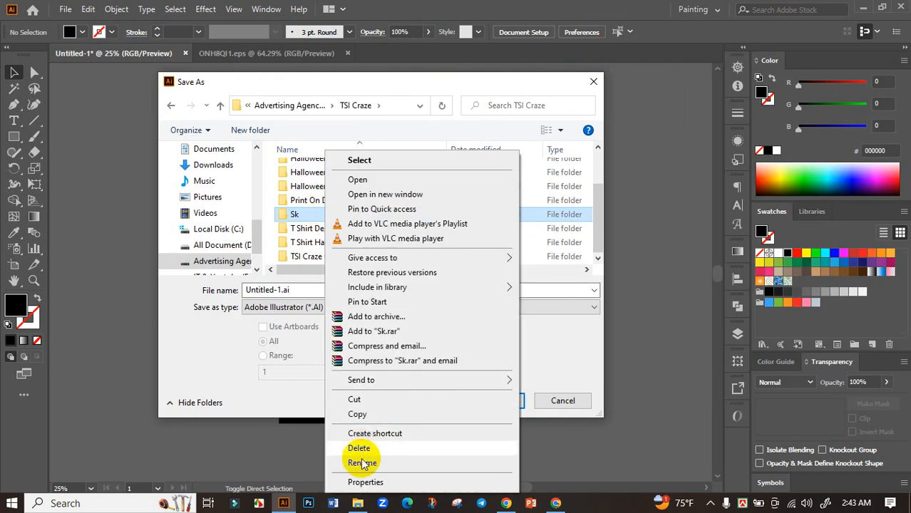
left_click(362, 460)
left_click(311, 214)
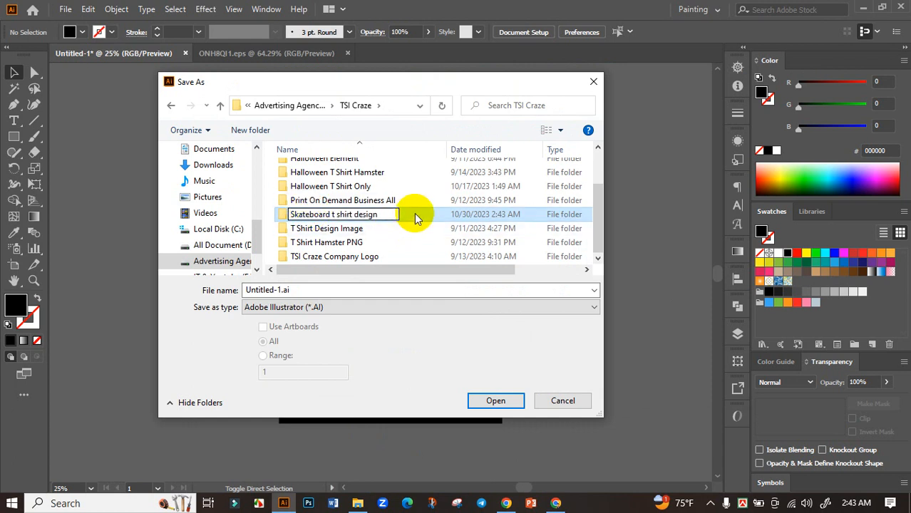
left_click(371, 217)
double_click(370, 214)
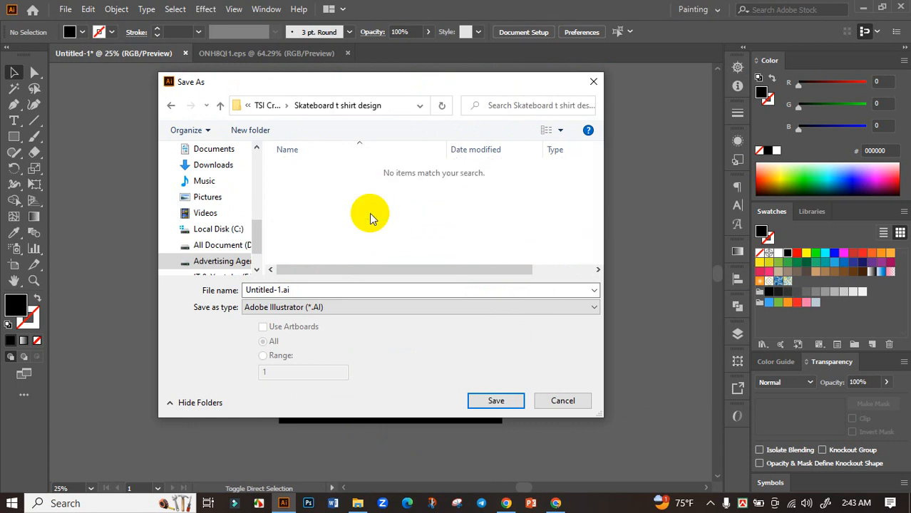
Save the document in this folder as 1 in Adobe Illustrator (.AI) format, accepting the Illustrator options.
double_click(278, 289)
type("1")
left_click(494, 402)
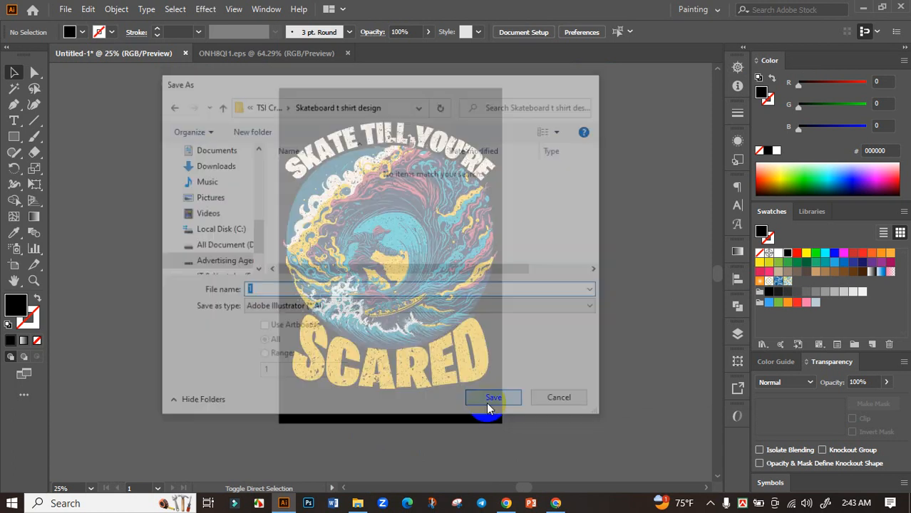
left_click(217, 419)
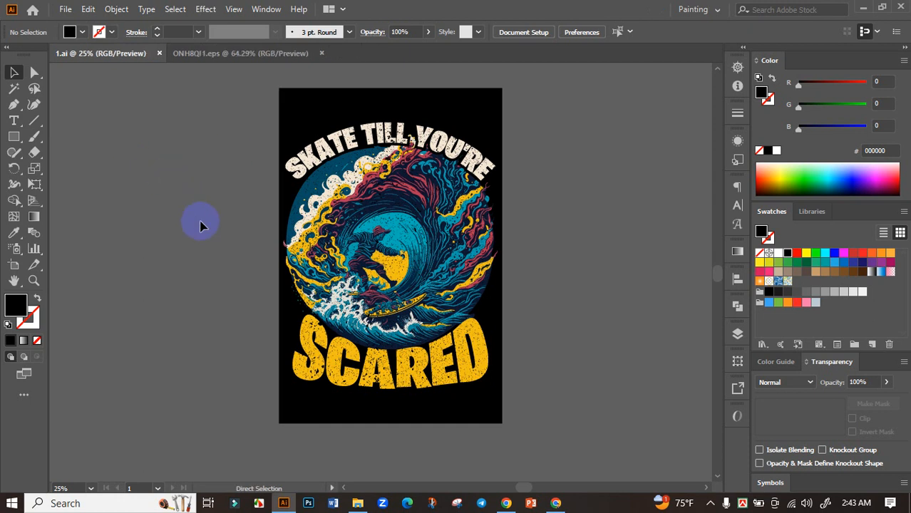
Unlock all objects and delete the black background rectangle.
key("ctrl+alt+2")
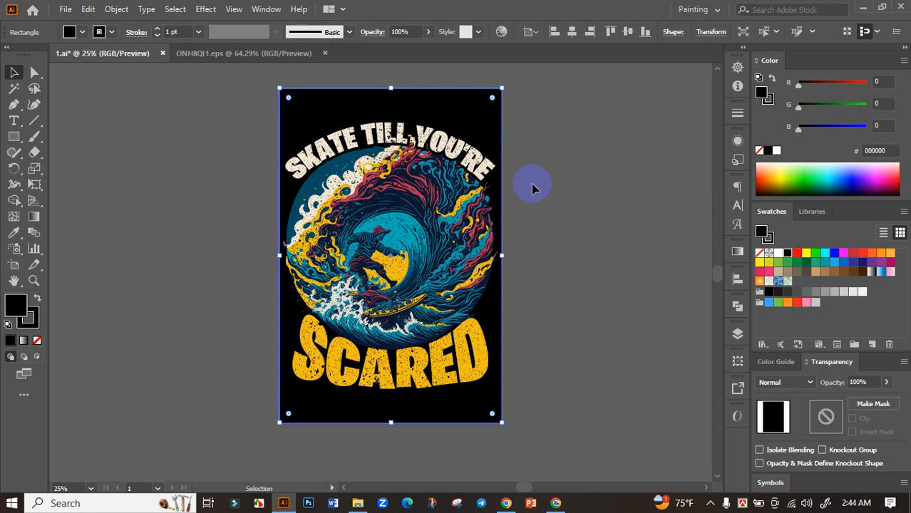
key("Delete")
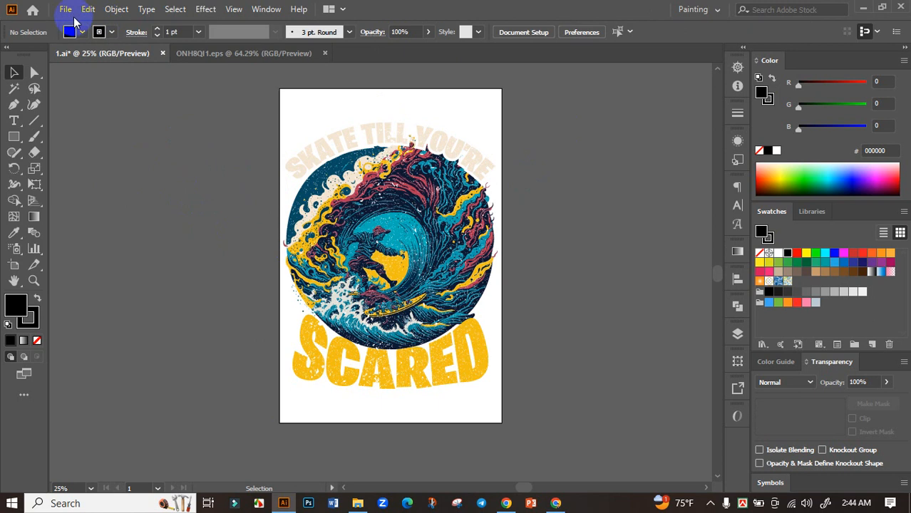
Export the design as 1.png with Use Artboards turned on, accepting the PNG options.
left_click(66, 10)
mouse_move(98, 245)
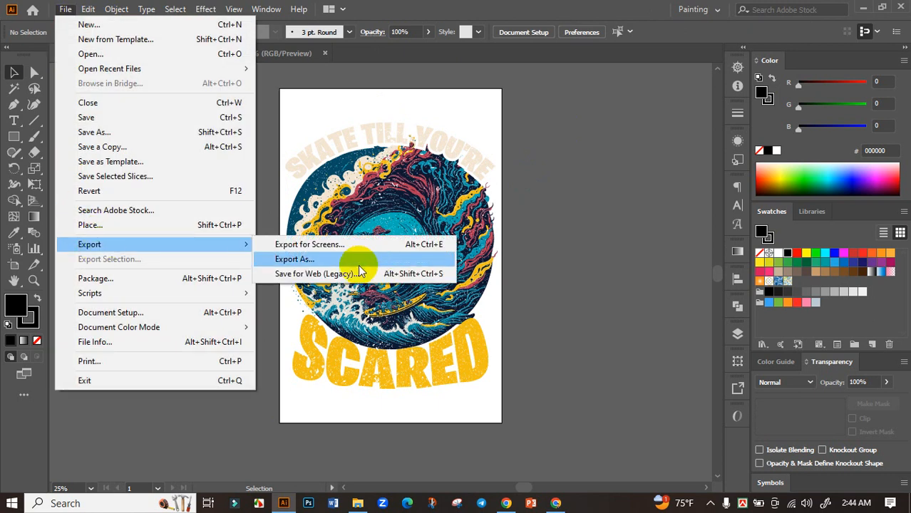
left_click(358, 260)
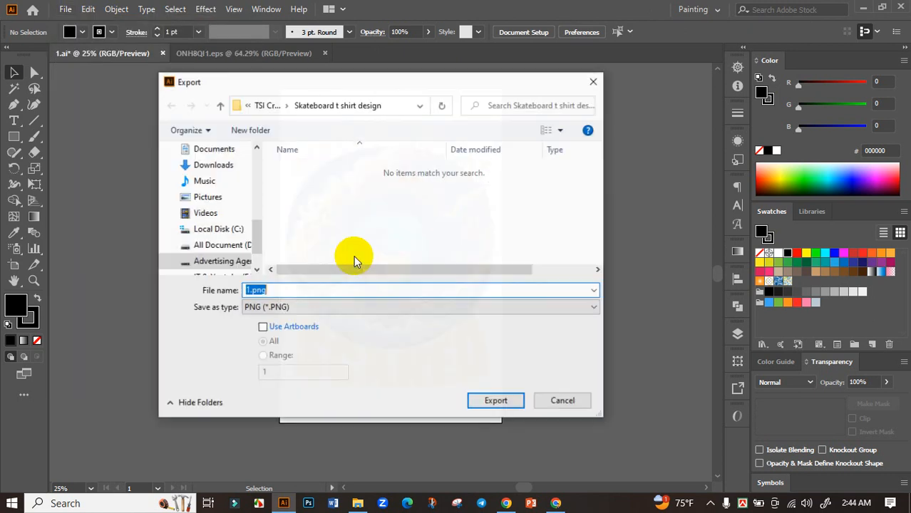
left_click(263, 327)
left_click(494, 401)
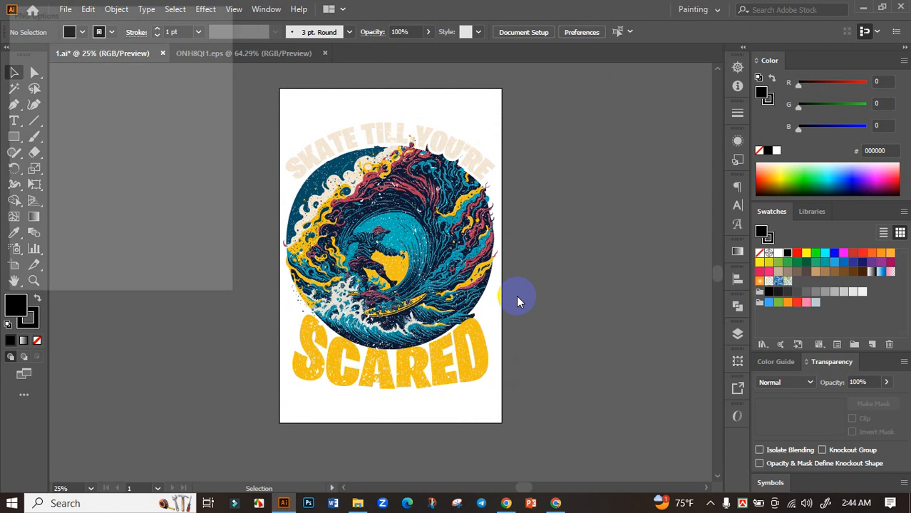
left_click(142, 269)
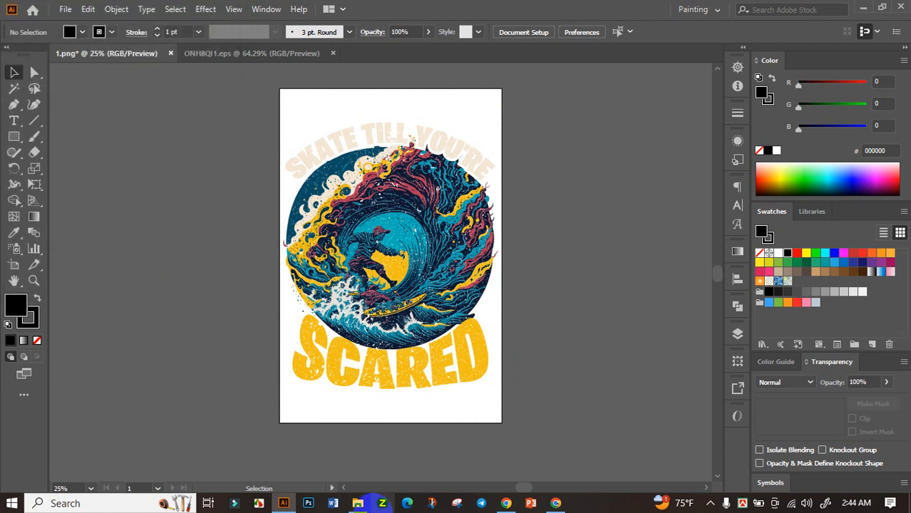
Switch to File Explorer, browse to TSI Craze's Skateboard t shirt design folder and open the exported 1-01.png.
mouse_move(362, 504)
left_click(371, 457)
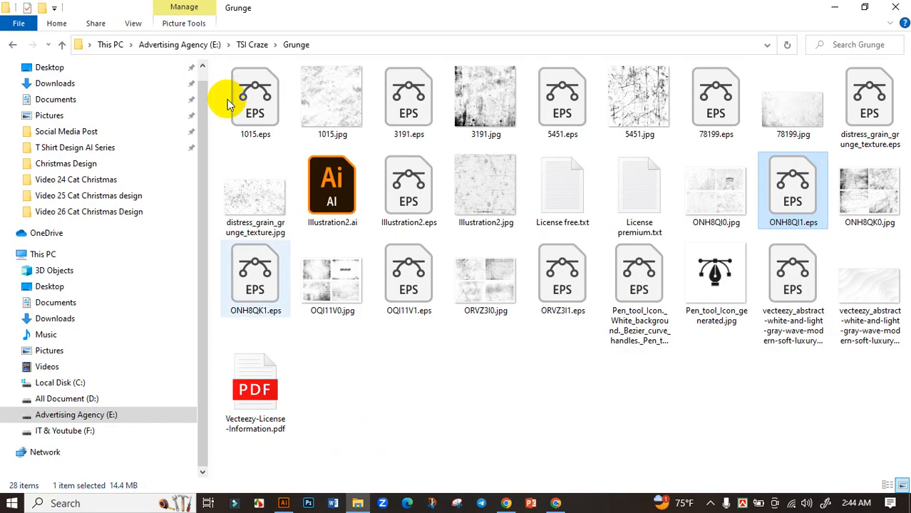
left_click(250, 44)
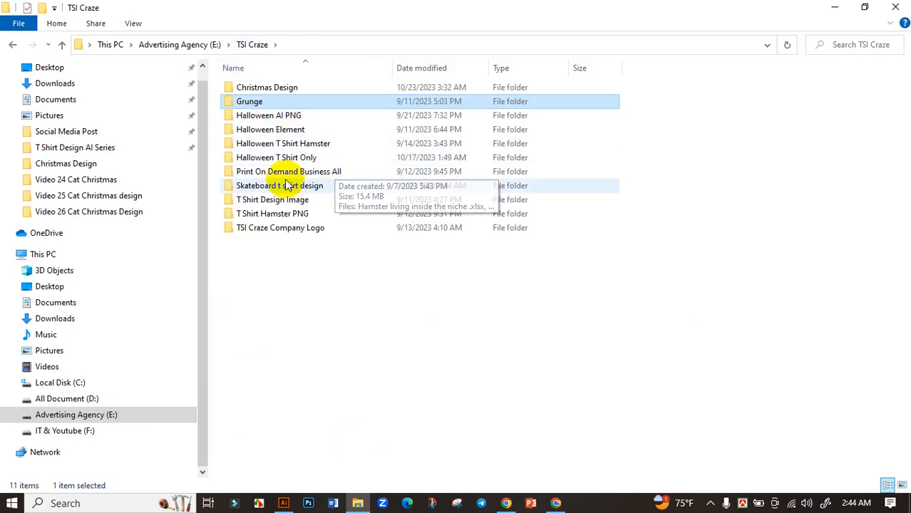
double_click(363, 186)
double_click(317, 99)
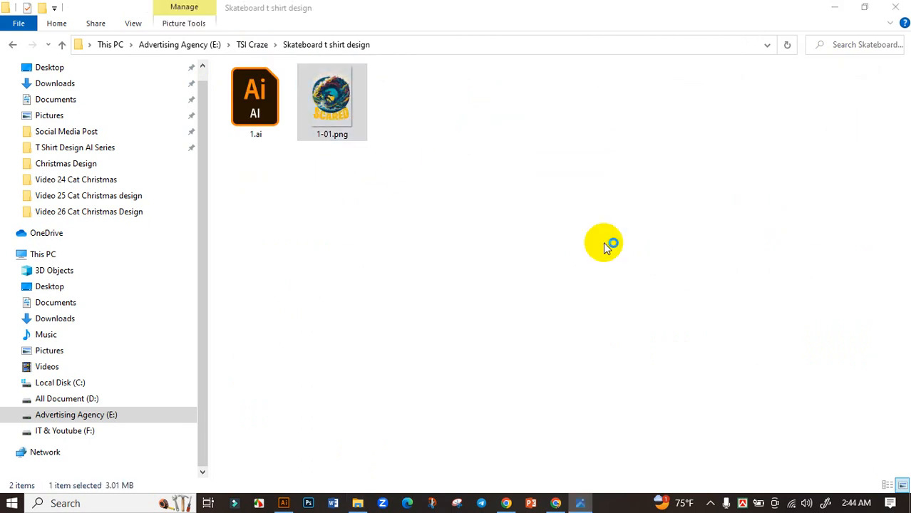